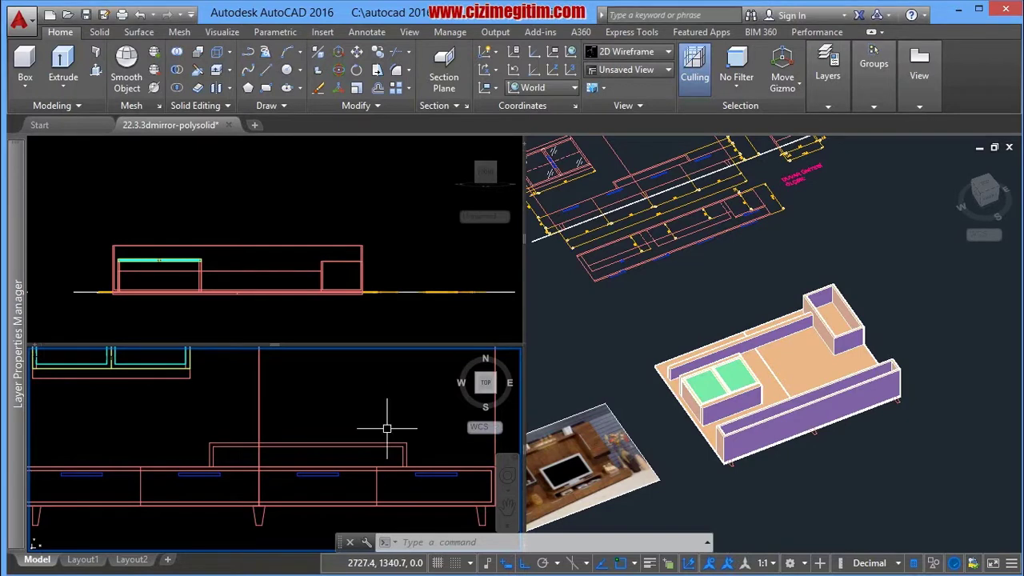
# - Frame the two glass door panels in the plan view and make metal-krom the current layer
pyautogui.scroll(-3, 387, 429)
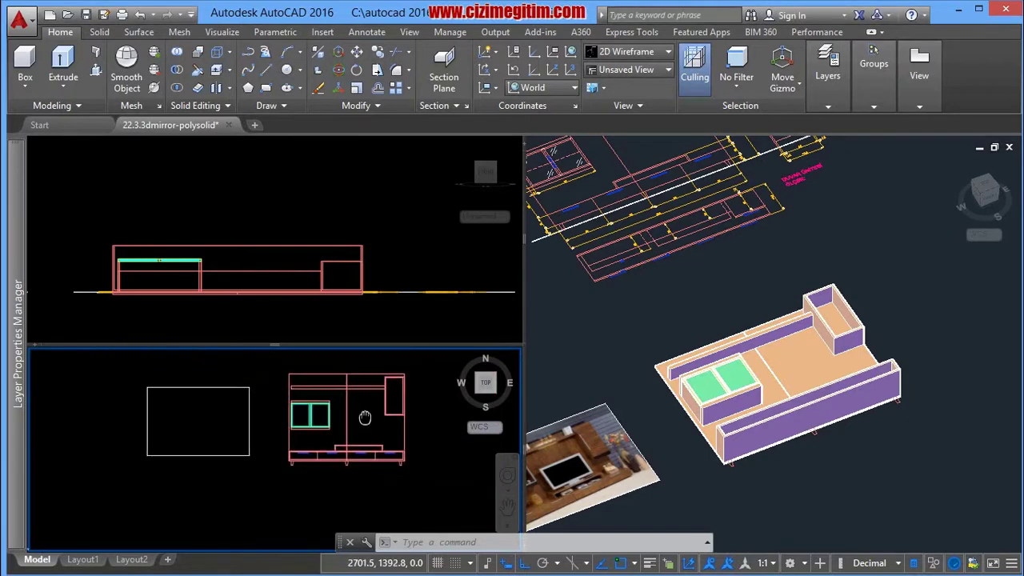
pyautogui.scroll(1, 320, 448)
pyautogui.moveTo(264, 472)
pyautogui.mouseDown(button='middle')
pyautogui.moveTo(258, 497)
pyautogui.moveTo(253, 483)
pyautogui.moveTo(266, 480)
pyautogui.mouseUp(button='middle')
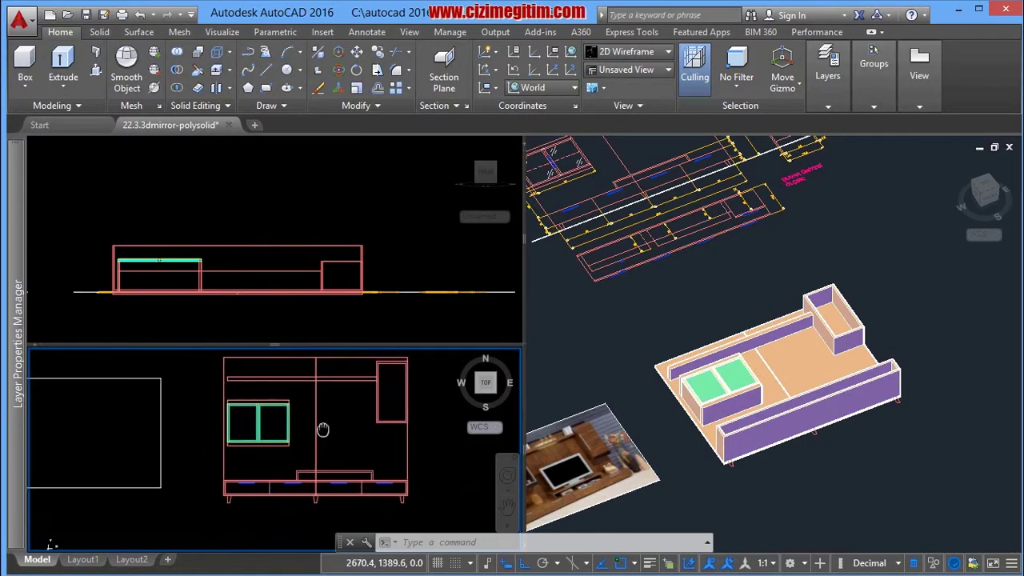
pyautogui.scroll(2, 281, 437)
pyautogui.scroll(2, 281, 437)
pyautogui.moveTo(281, 437); pyautogui.dragTo(320, 448, button='middle')
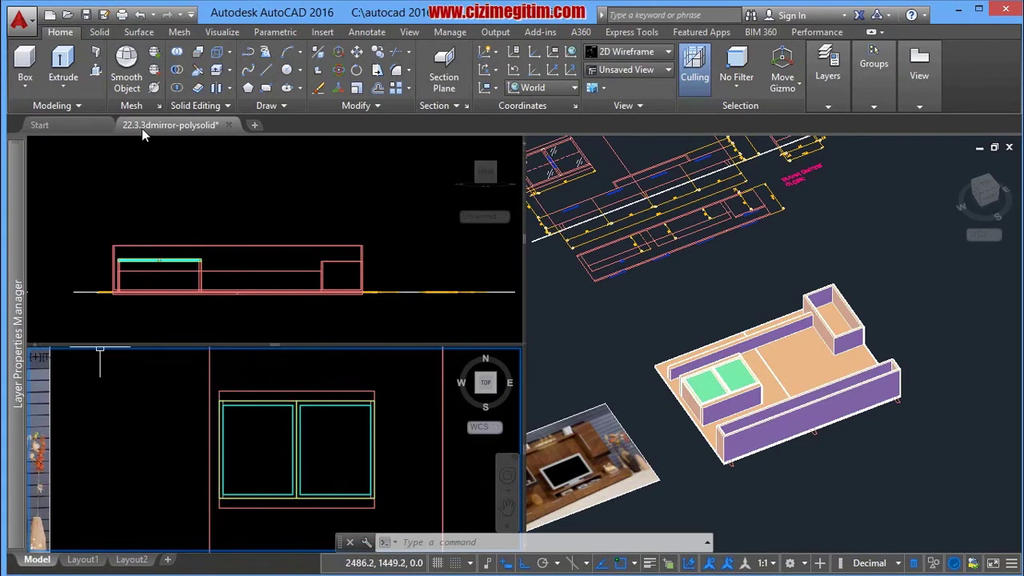
pyautogui.moveTo(828, 68)
pyautogui.click(933, 124)
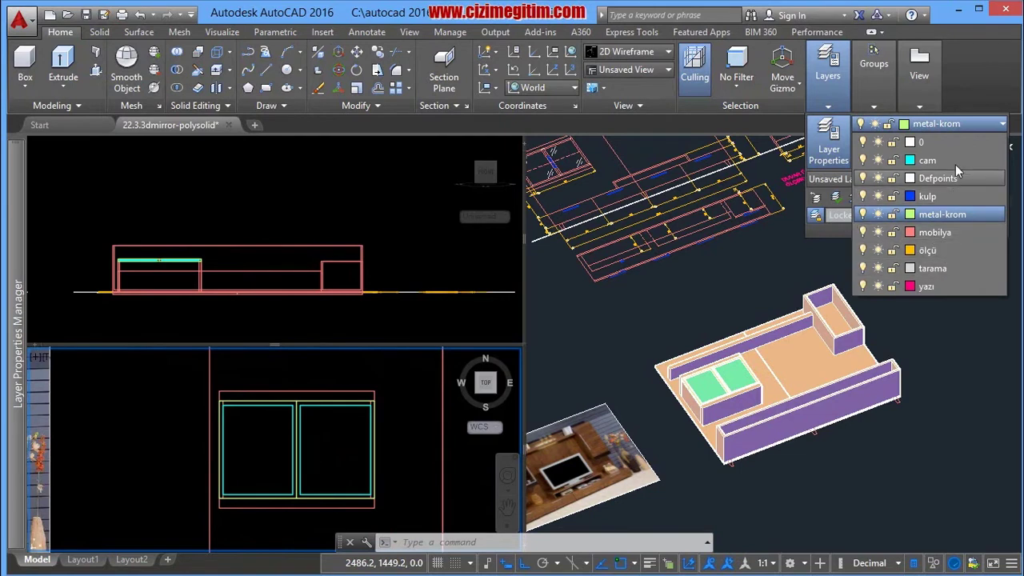
pyautogui.click(956, 161)
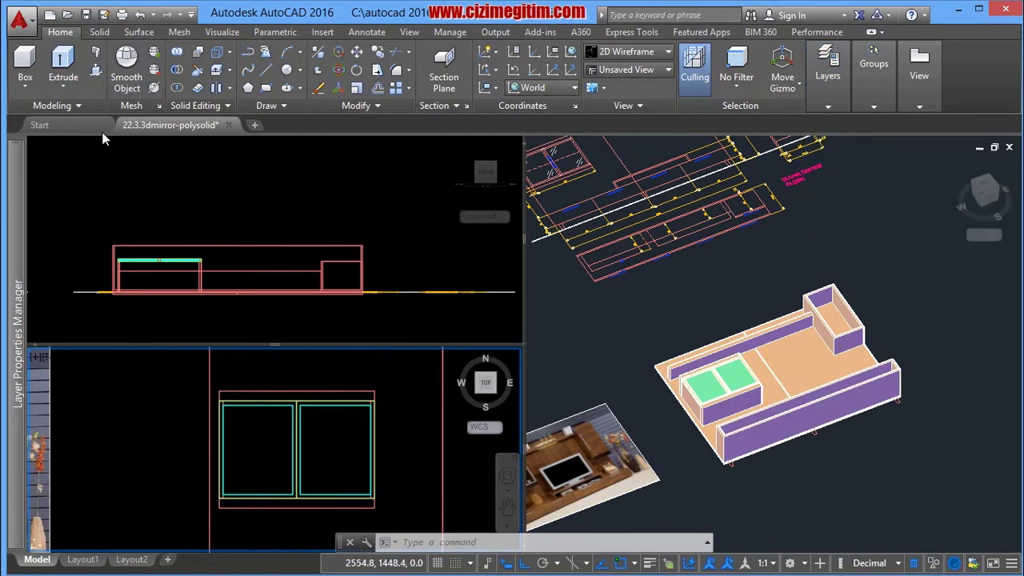
# - Start a box solid and zoom around the cabinet corners in the plan view to locate its first corner
pyautogui.click(36, 70)
pyautogui.scroll(2, 226, 401)
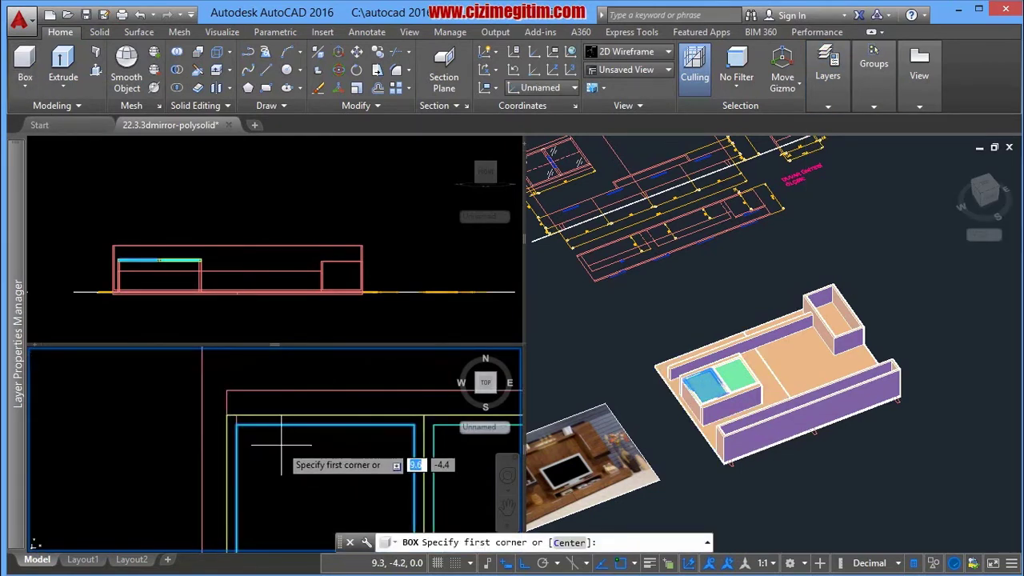
pyautogui.scroll(2, 224, 399)
pyautogui.scroll(1, 212, 398)
pyautogui.scroll(1, 201, 398)
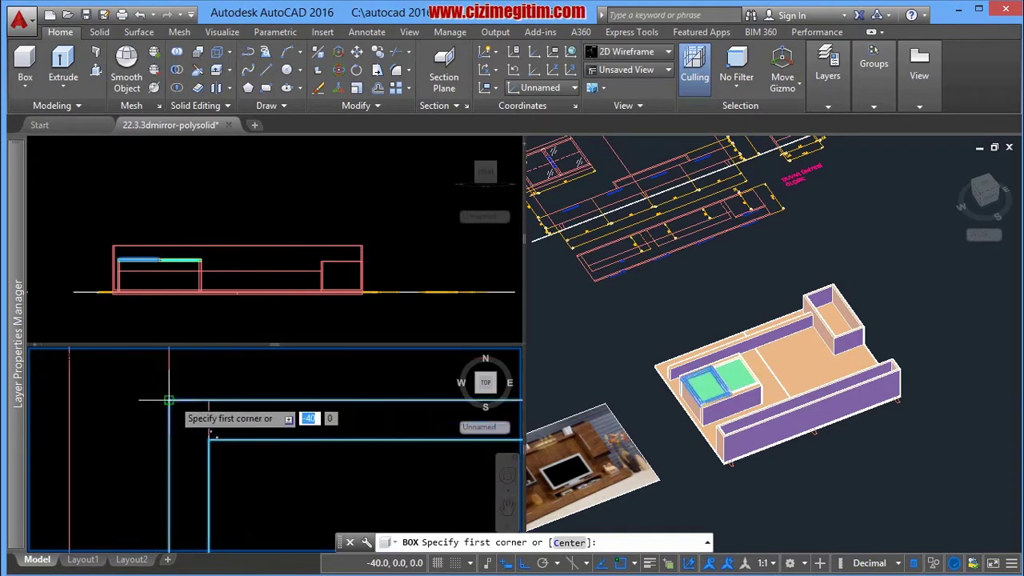
pyautogui.scroll(-2, 240, 372)
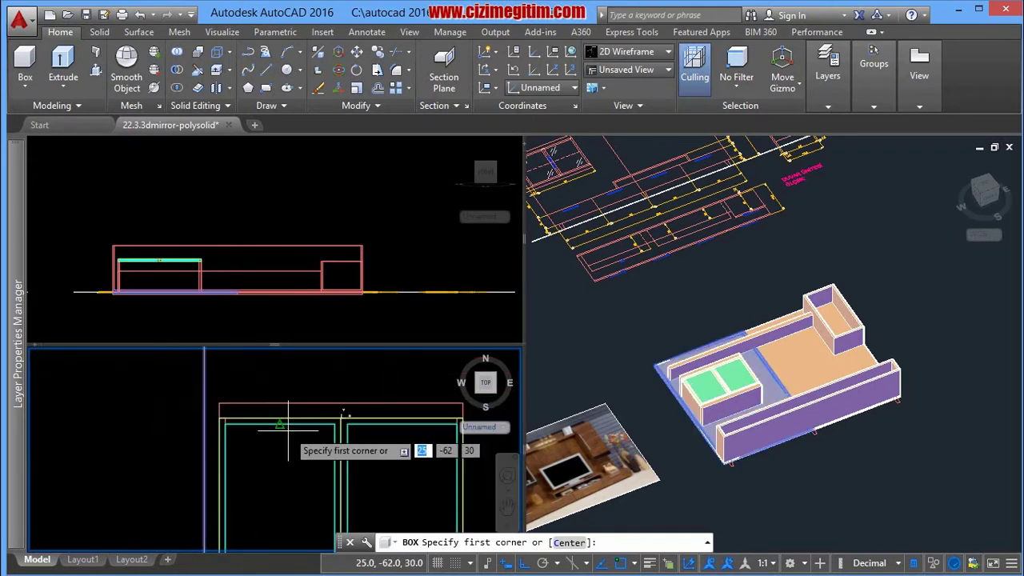
pyautogui.moveTo(292, 372); pyautogui.dragTo(214, 399, button='middle')
pyautogui.scroll(1, 352, 412)
pyautogui.scroll(1, 340, 383)
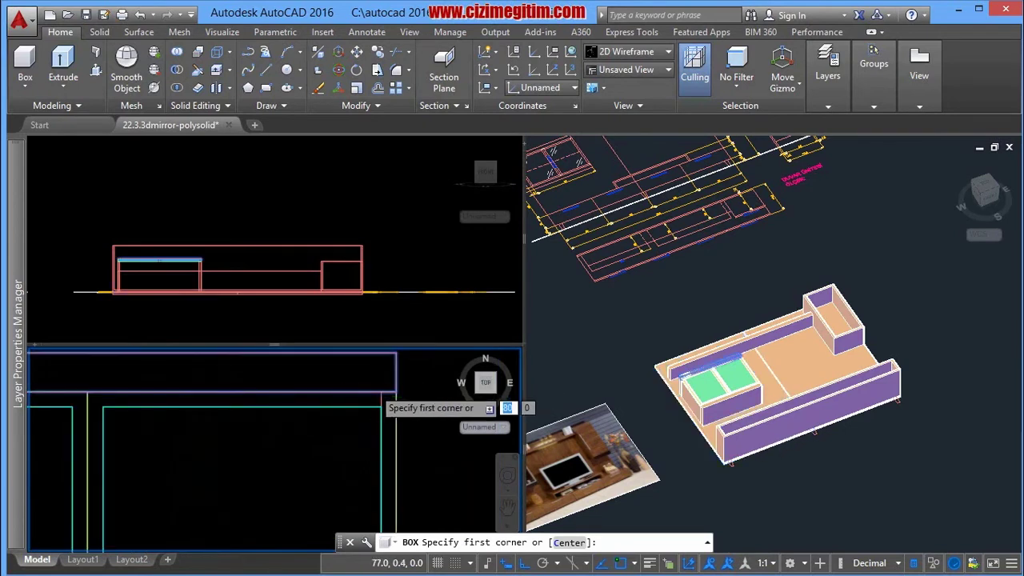
pyautogui.scroll(1, 404, 392)
pyautogui.scroll(-2, 400, 384)
pyautogui.scroll(-2, 376, 368)
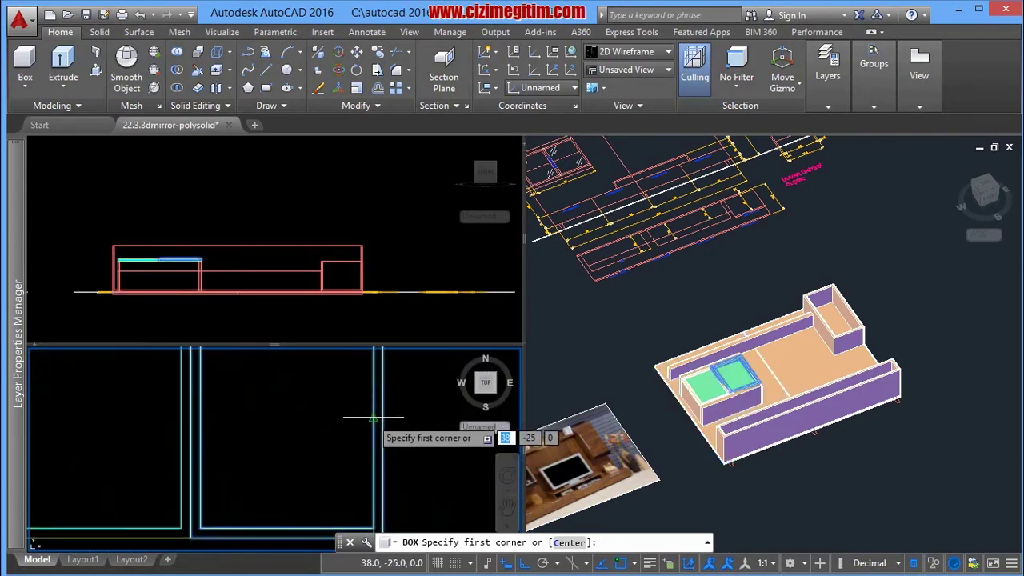
pyautogui.scroll(-2, 373, 417)
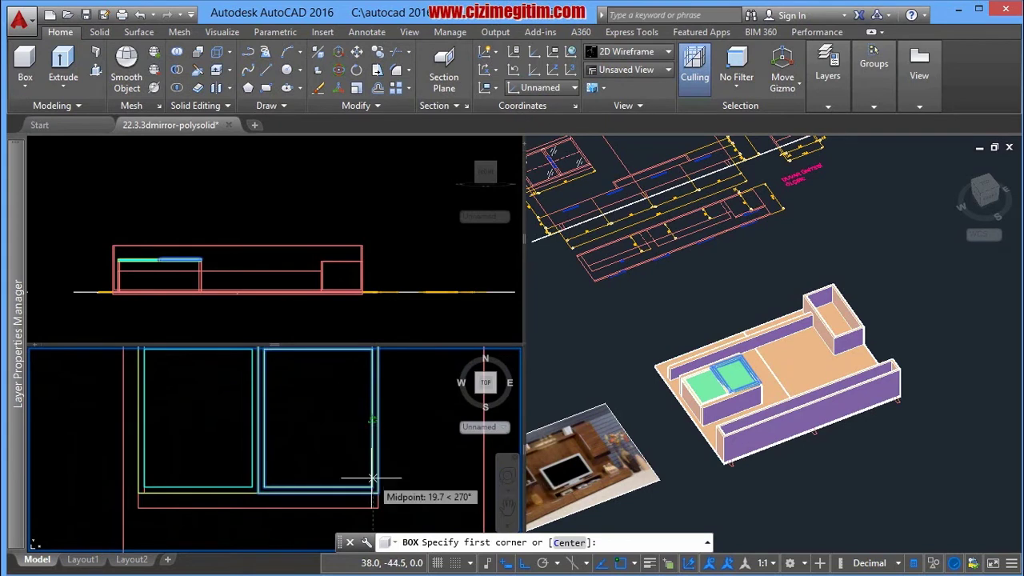
pyautogui.scroll(2, 376, 488)
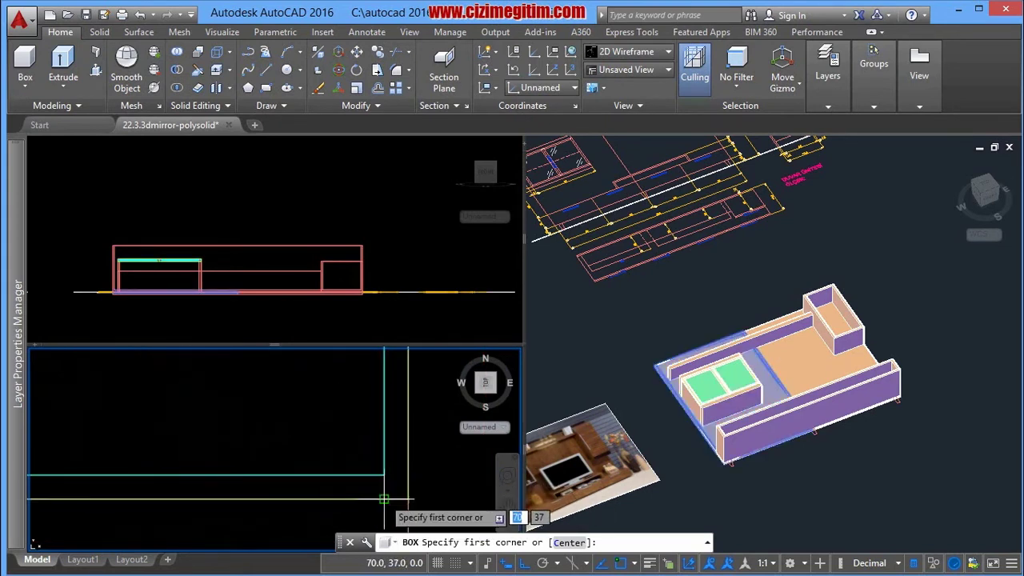
pyautogui.scroll(-2, 379, 468)
pyautogui.scroll(-2, 308, 444)
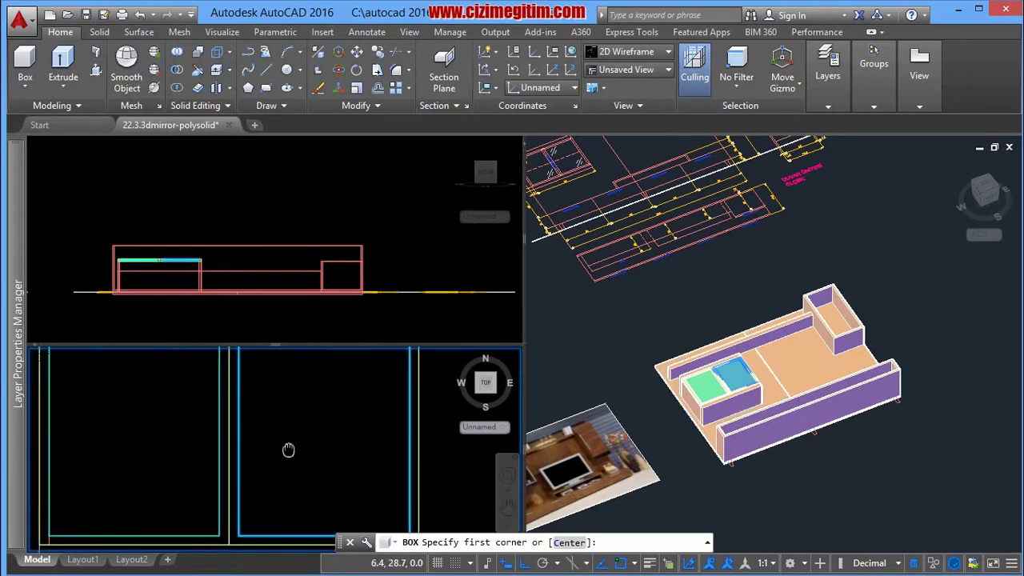
pyautogui.scroll(-1, 280, 433)
pyautogui.moveTo(280, 433); pyautogui.dragTo(283, 457, button='middle')
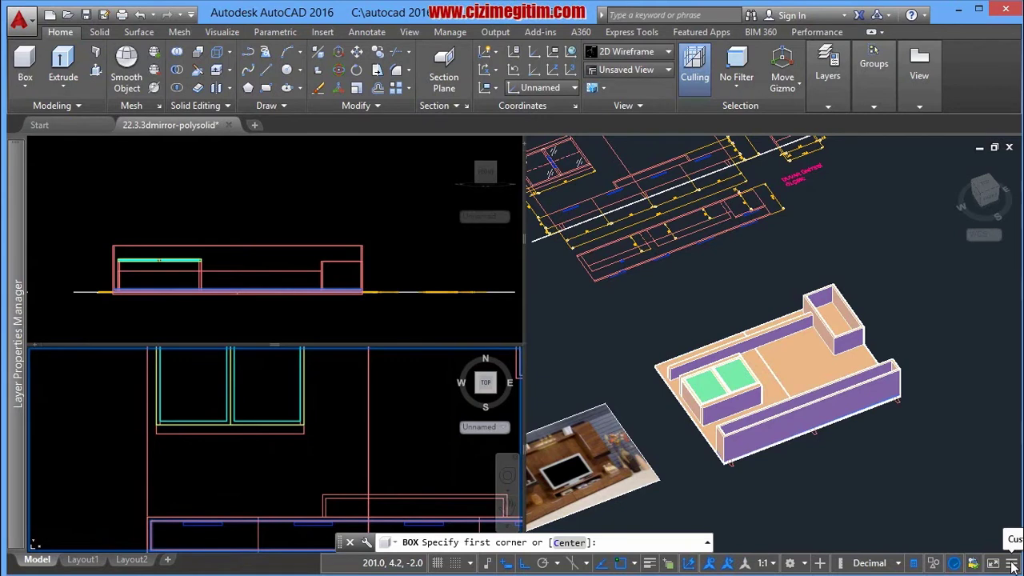
# - Add 3D Object Snap to the status bar, turn it on, and display its snap modes
pyautogui.click(1013, 566)
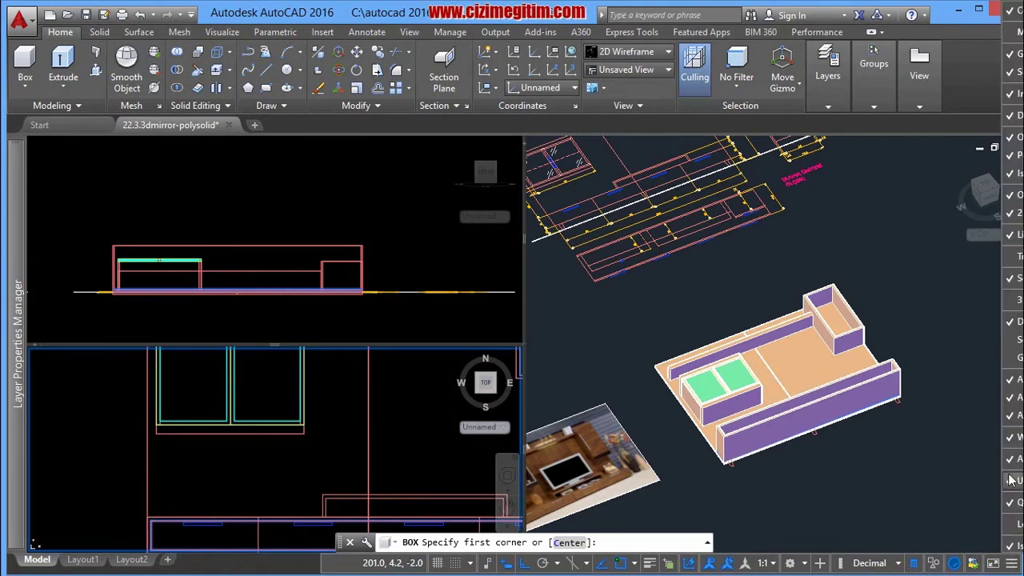
pyautogui.click(1014, 299)
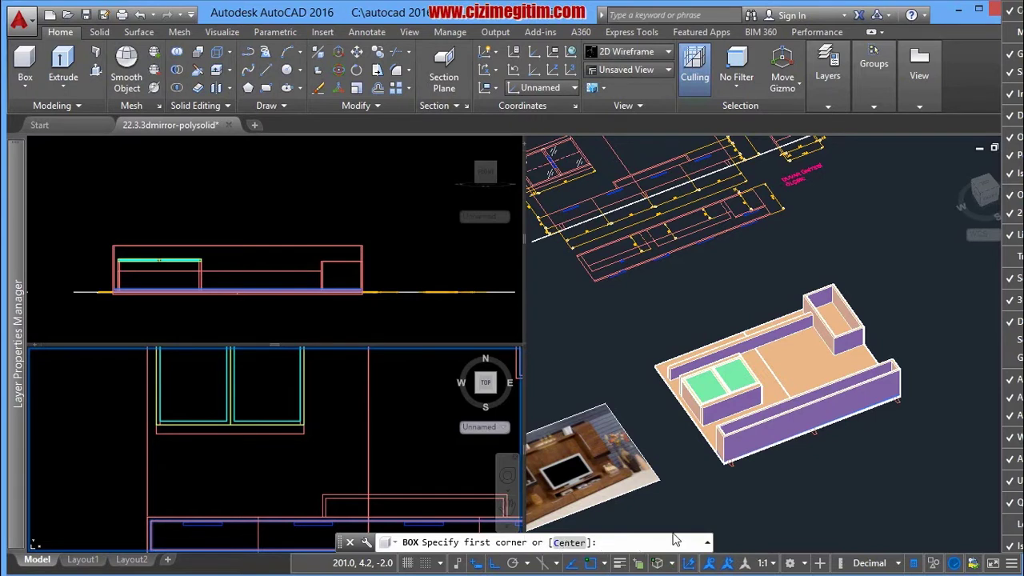
pyautogui.click(696, 514)
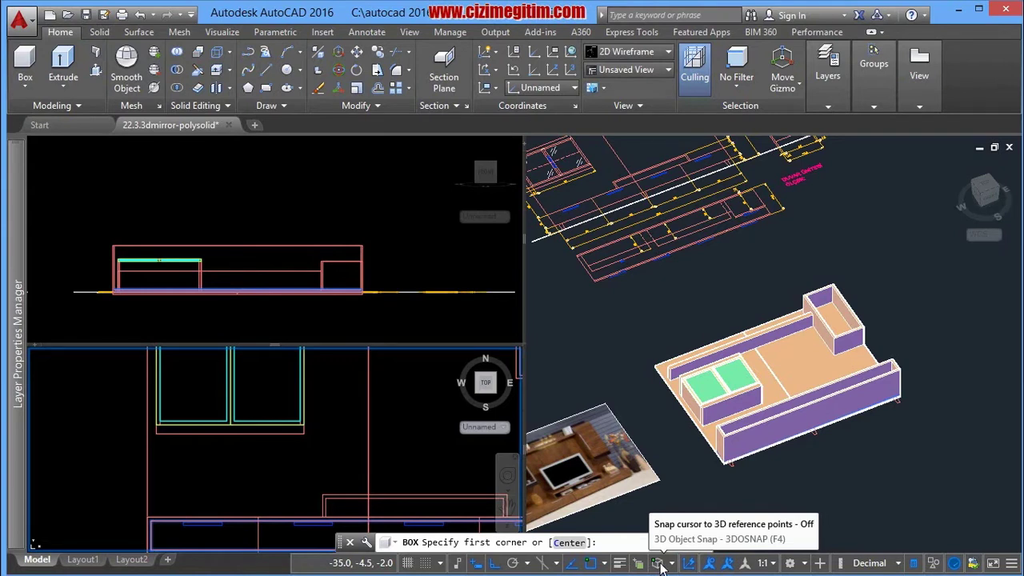
pyautogui.click(657, 564)
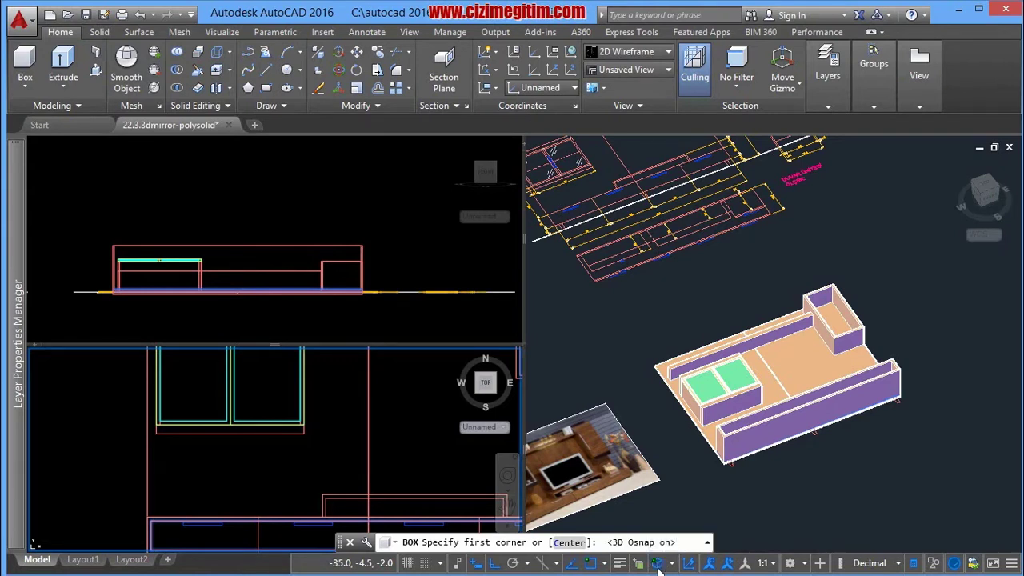
pyautogui.click(672, 564)
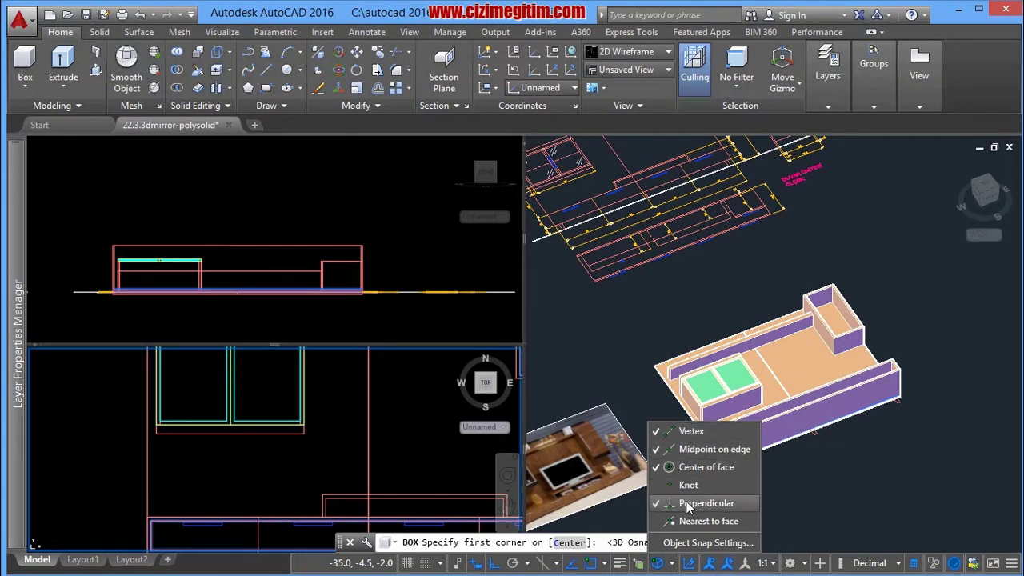
# - Turn regular object snap off and zoom the 3D viewport in on the glass compartment
pyautogui.click(799, 510)
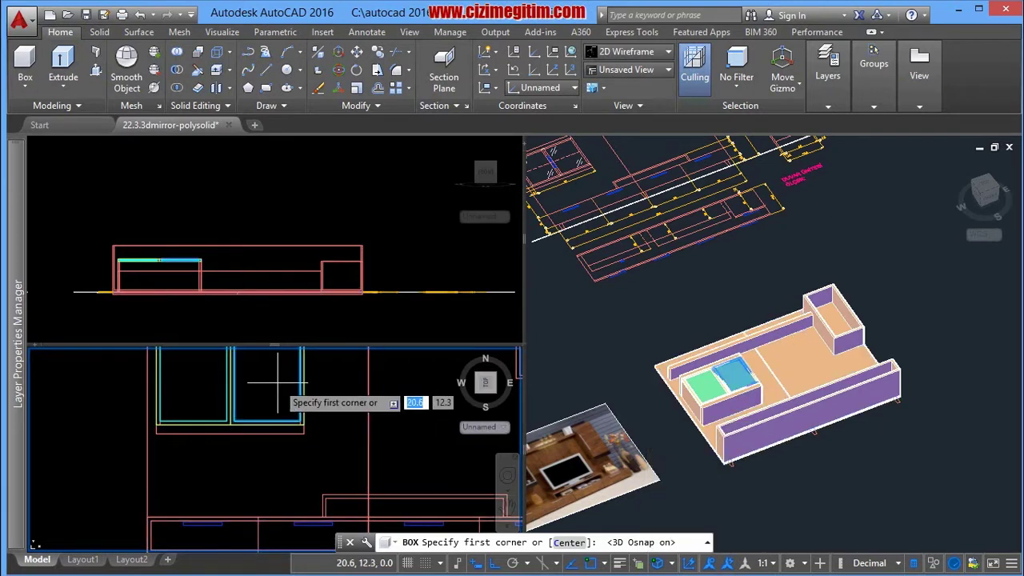
pyautogui.moveTo(328, 412); pyautogui.dragTo(392, 462, button='middle')
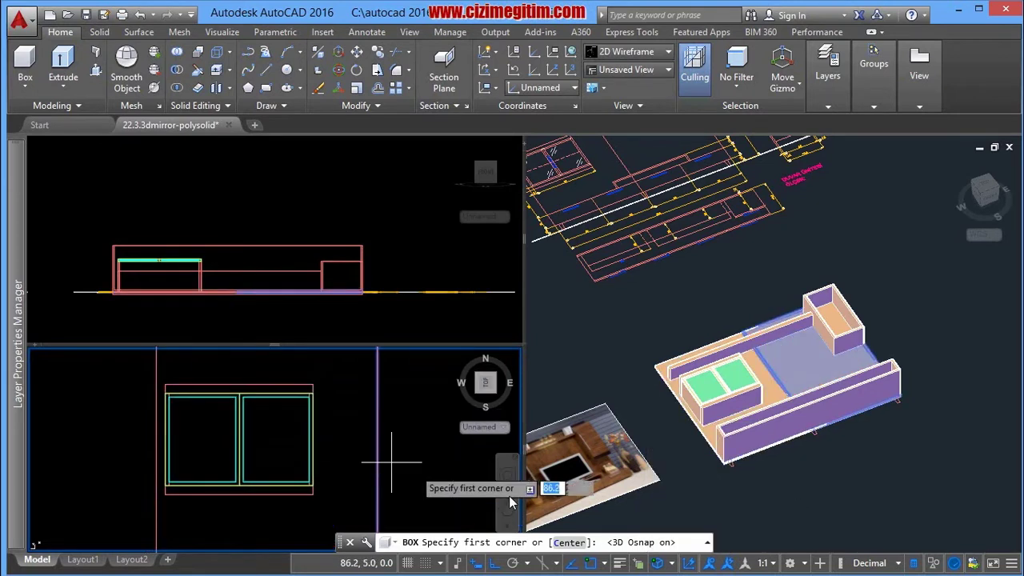
pyautogui.click(591, 563)
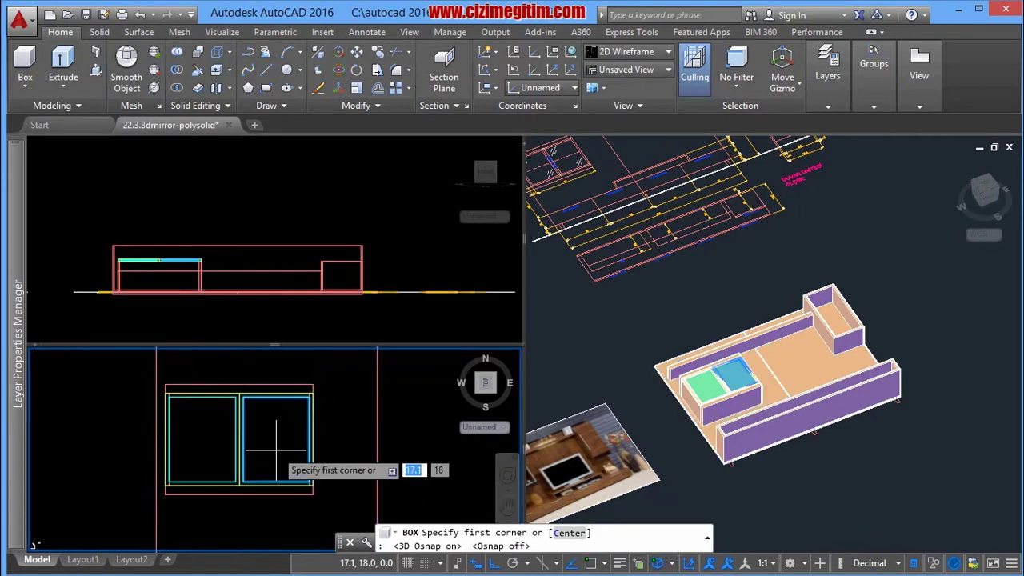
pyautogui.moveTo(276, 450); pyautogui.dragTo(287, 434, button='middle')
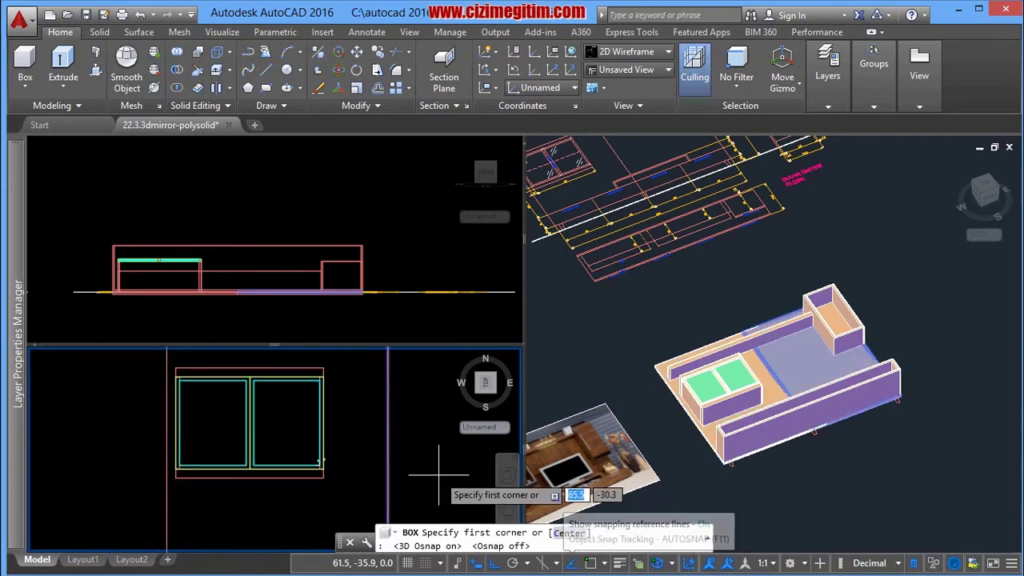
pyautogui.scroll(1, 352, 412)
pyautogui.scroll(1, 352, 412)
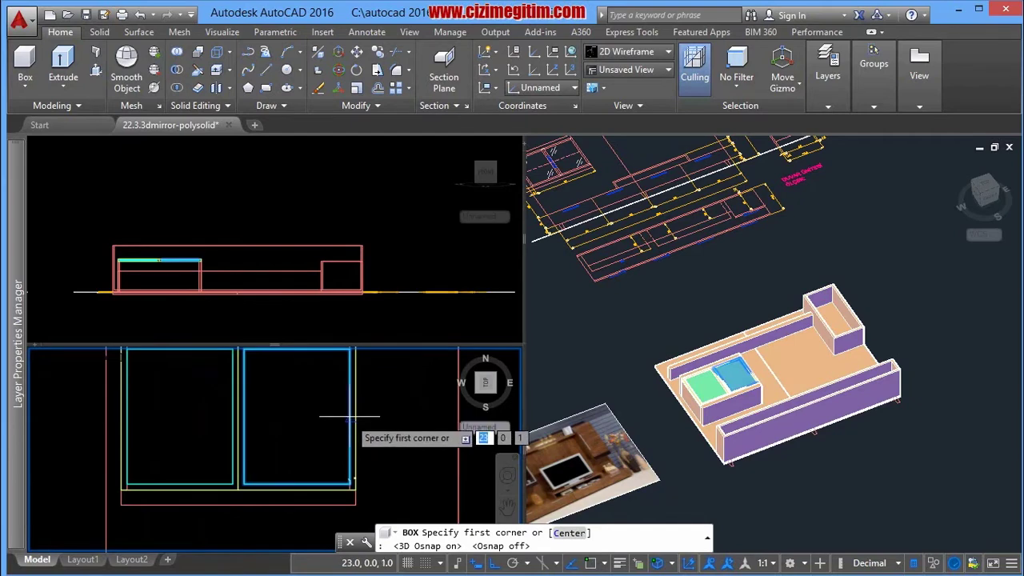
pyautogui.click(752, 366)
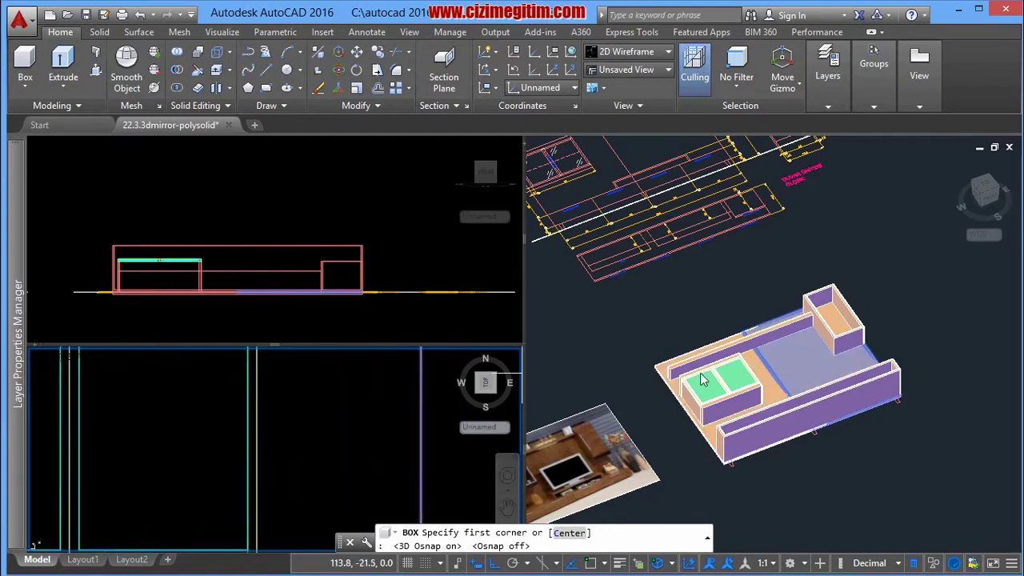
pyautogui.scroll(2, 726, 366)
pyautogui.scroll(3, 740, 388)
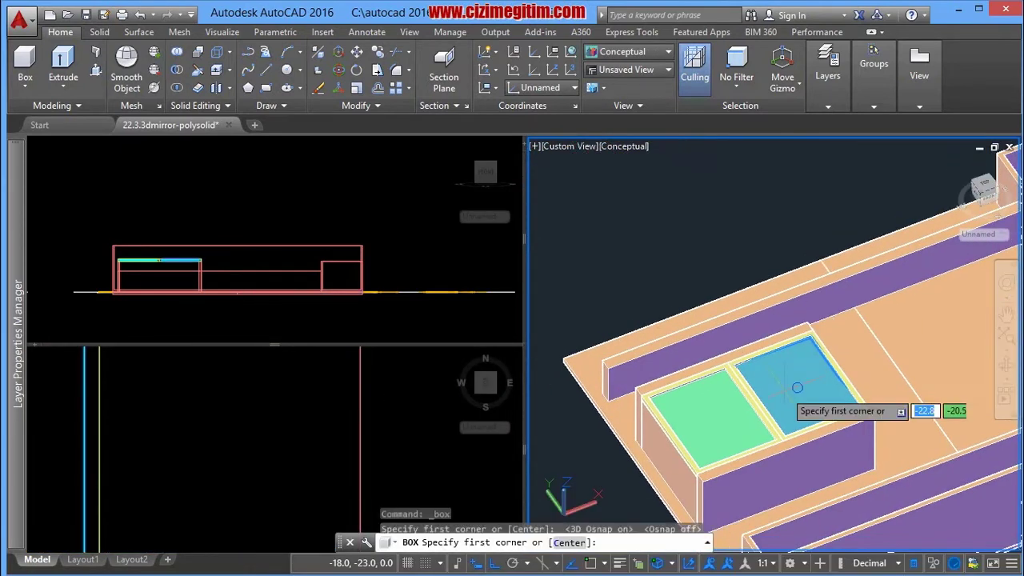
# - Place the thin box's first base corner on the compartment edge in the 3D view
pyautogui.scroll(1, 800, 388)
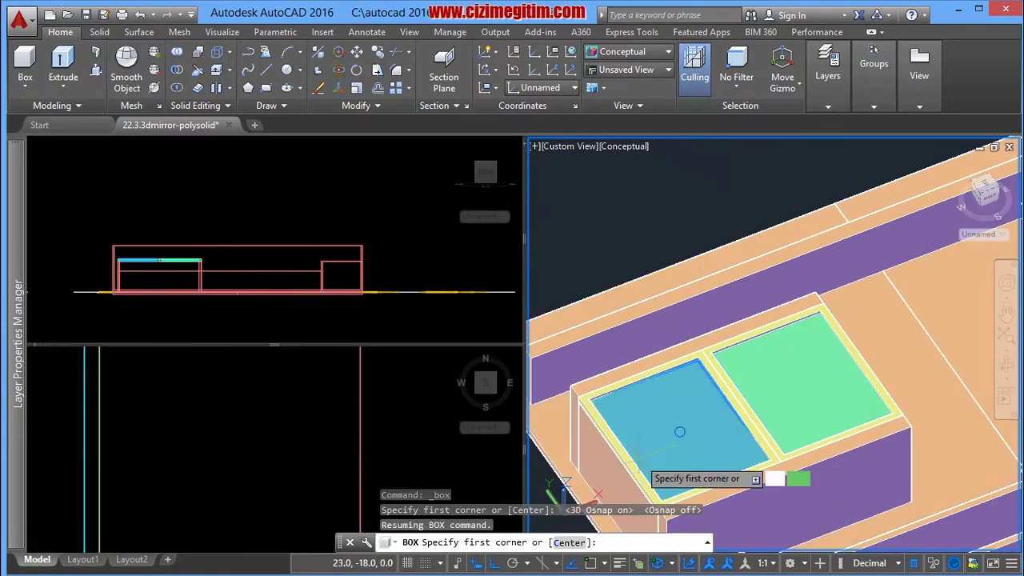
pyautogui.moveTo(615, 464); pyautogui.dragTo(632, 440, button='middle')
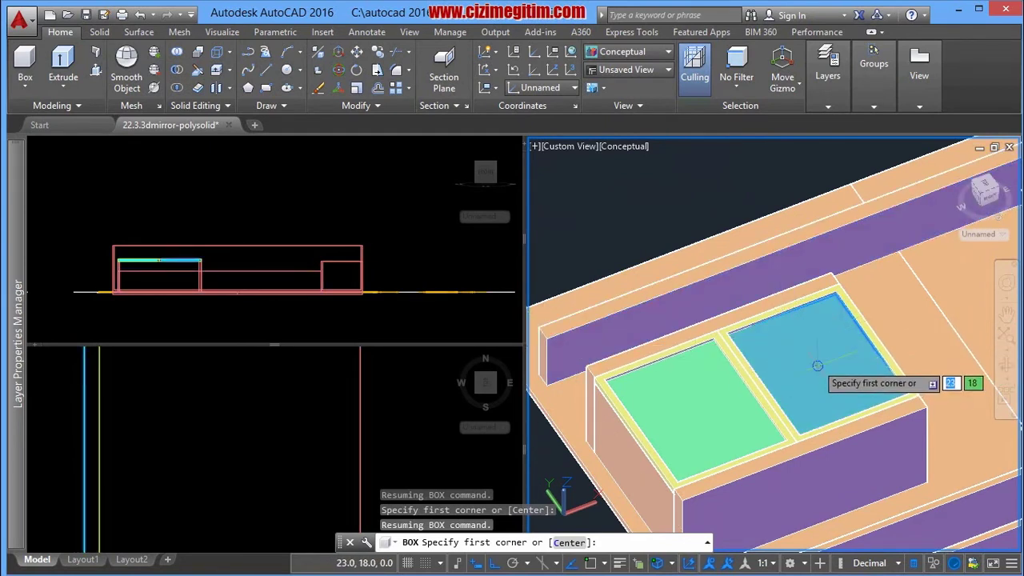
pyautogui.scroll(2, 871, 346)
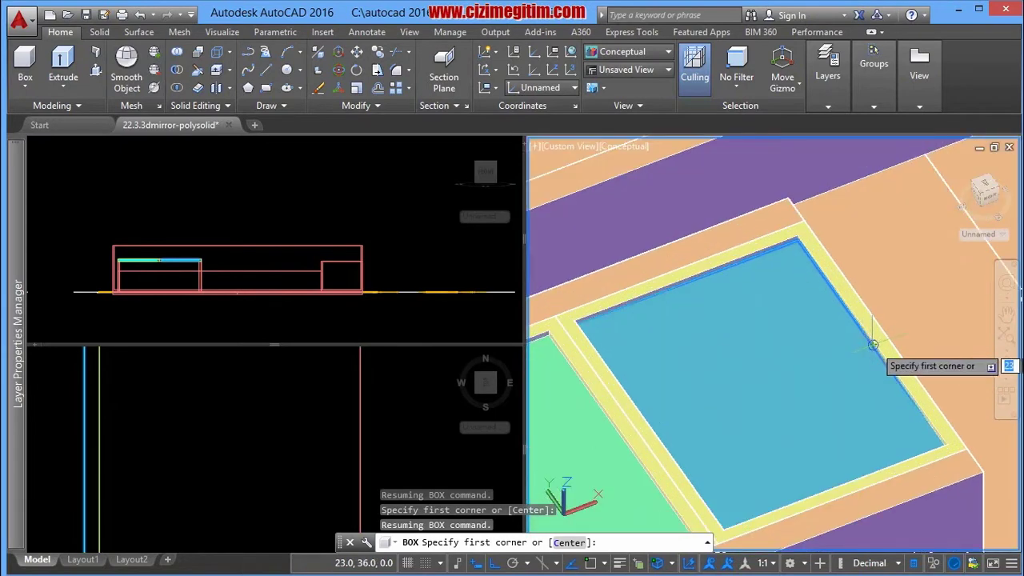
pyautogui.scroll(1, 874, 345)
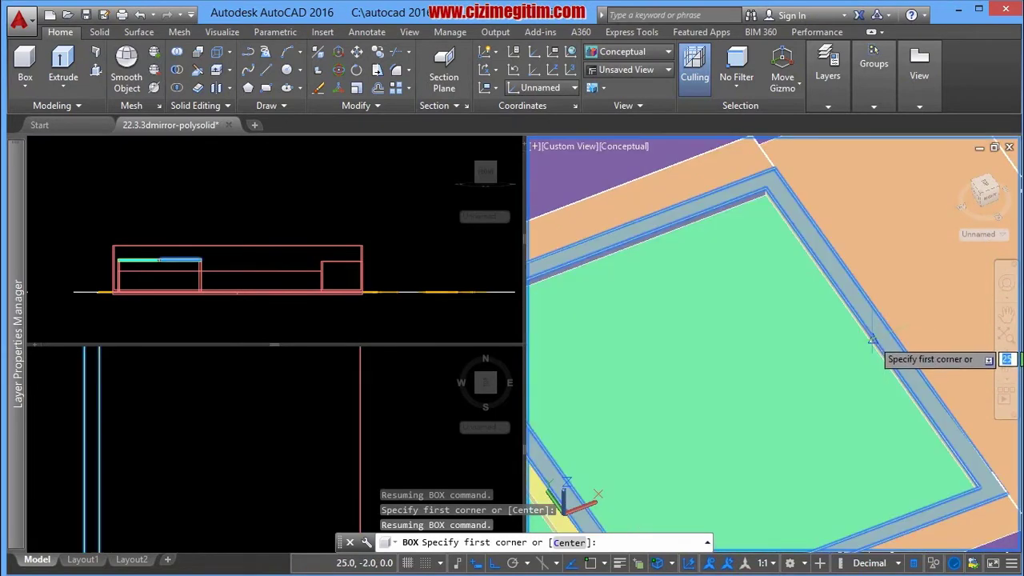
pyautogui.click(872, 339)
# - Set the opposite base corner at the centre divider's midpoint, with a -25 height entered
pyautogui.scroll(-3, 800, 411)
pyautogui.scroll(1, 713, 416)
pyautogui.scroll(1, 663, 407)
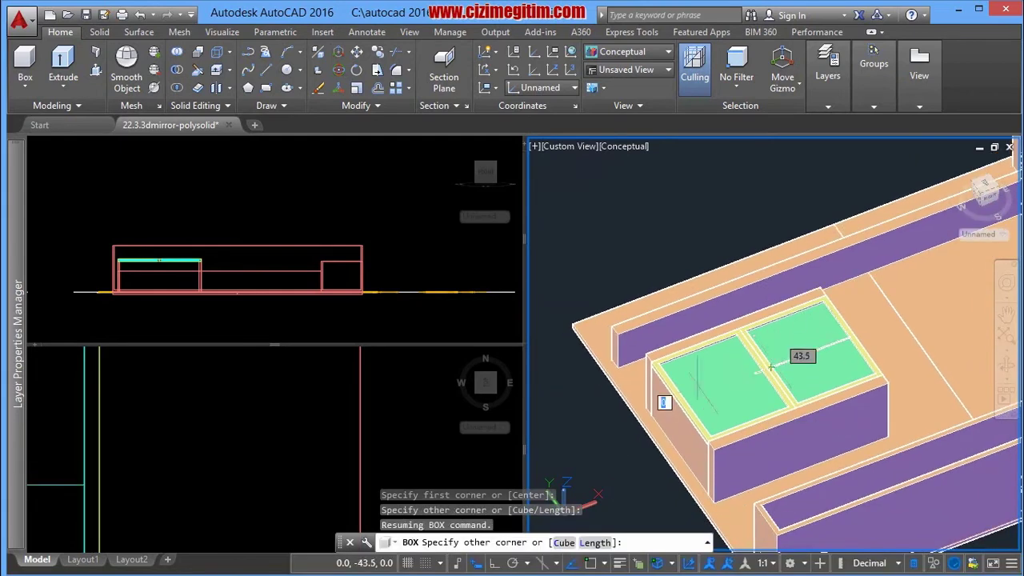
pyautogui.scroll(1, 676, 392)
pyautogui.scroll(1, 668, 412)
pyautogui.scroll(1, 675, 418)
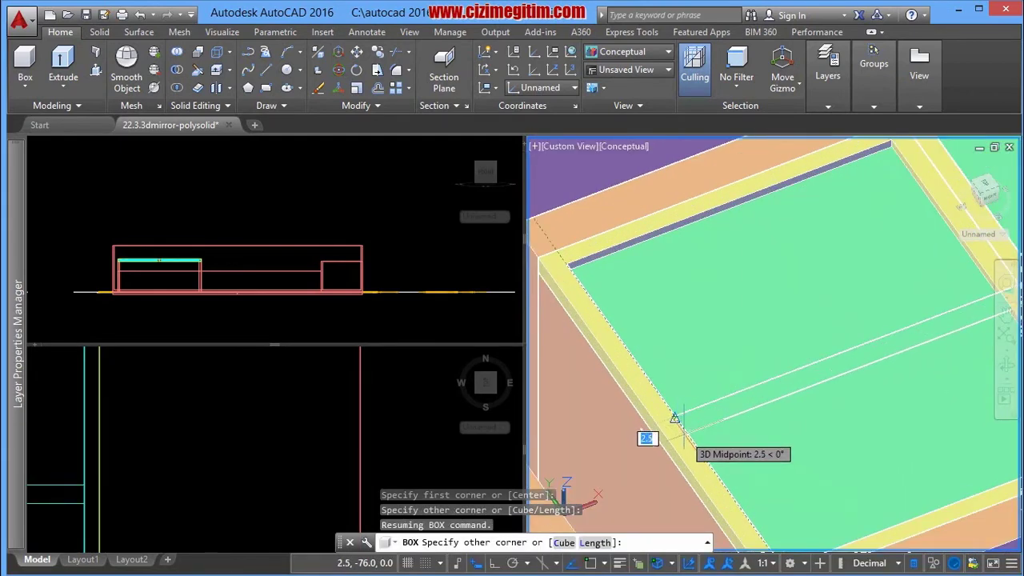
pyautogui.scroll(1, 675, 418)
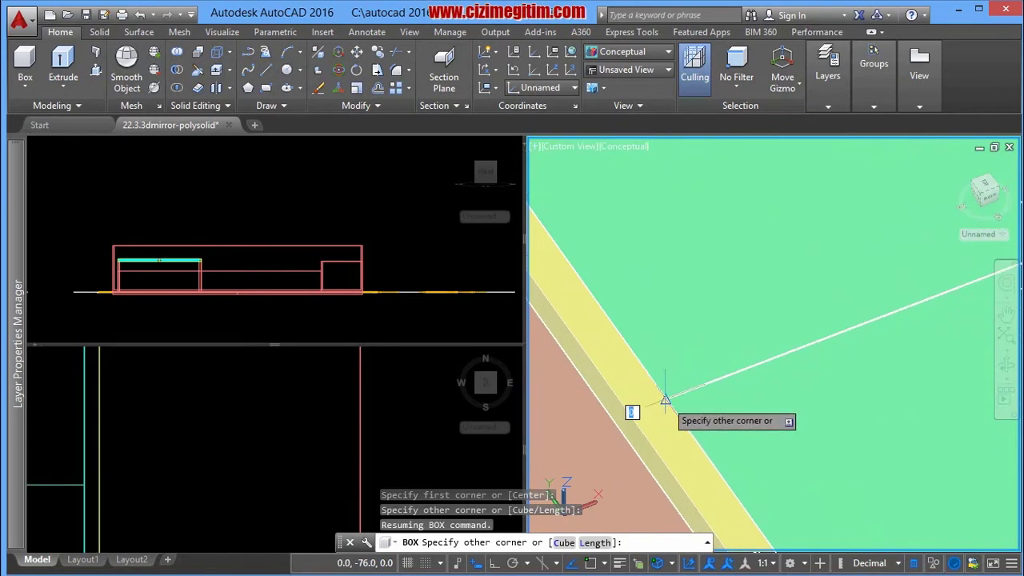
pyautogui.click(668, 398)
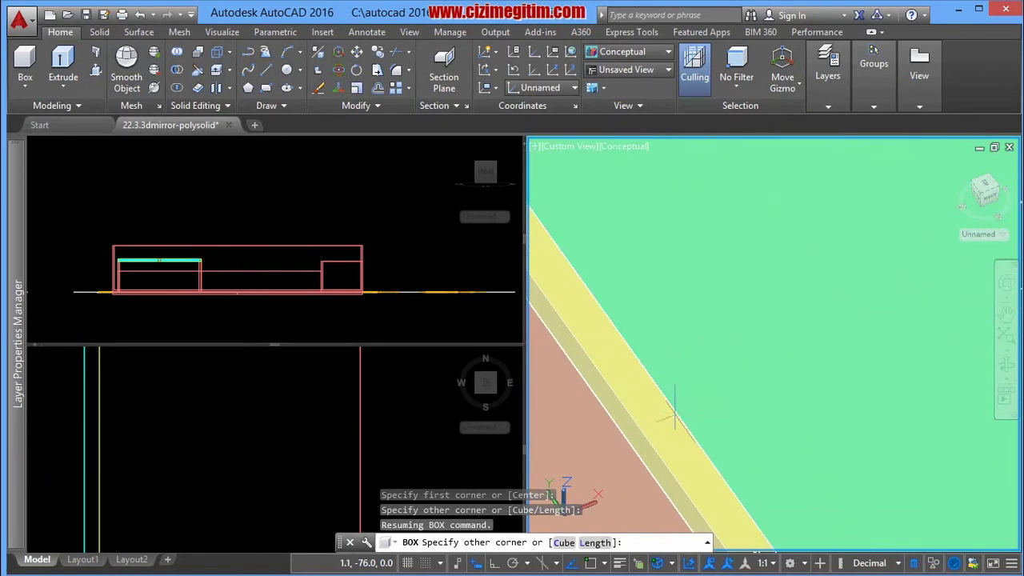
pyautogui.scroll(-2, 672, 428)
pyautogui.scroll(-3, 672, 428)
pyautogui.scroll(1, 676, 396)
pyautogui.write('-25')
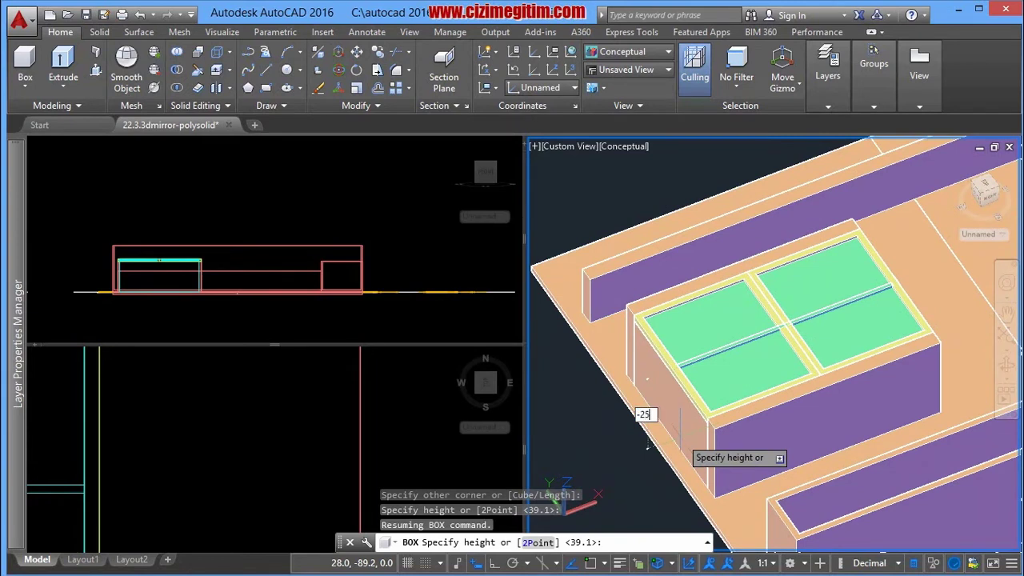
# - Accept the -25 height, creating a 1.1 × 76 × 25 panel, and check its properties
pyautogui.press('Return')
pyautogui.click(683, 288)
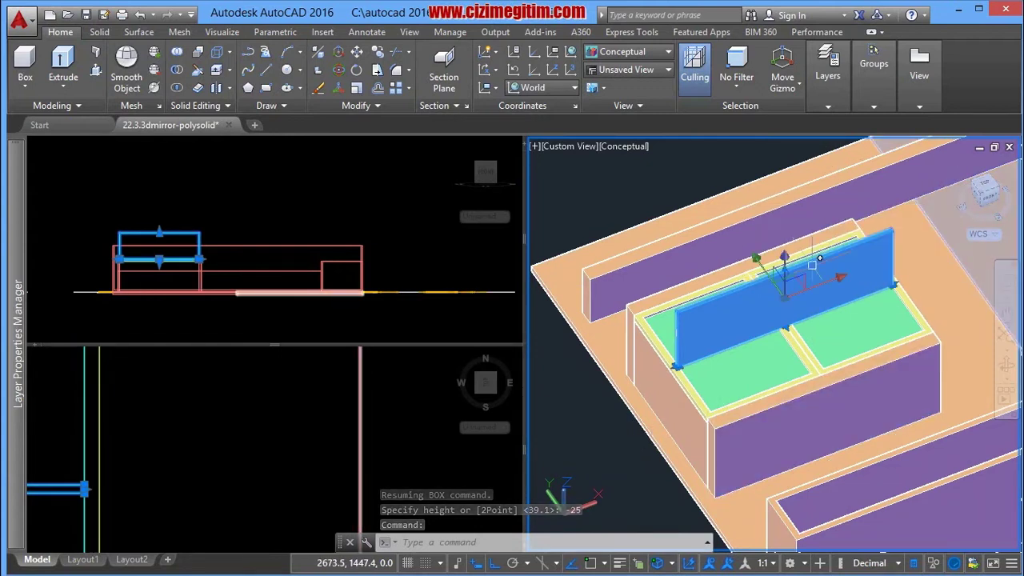
pyautogui.keyDown('shift'); pyautogui.moveTo(792, 320); pyautogui.dragTo(677, 348, button='middle'); pyautogui.keyUp('shift')
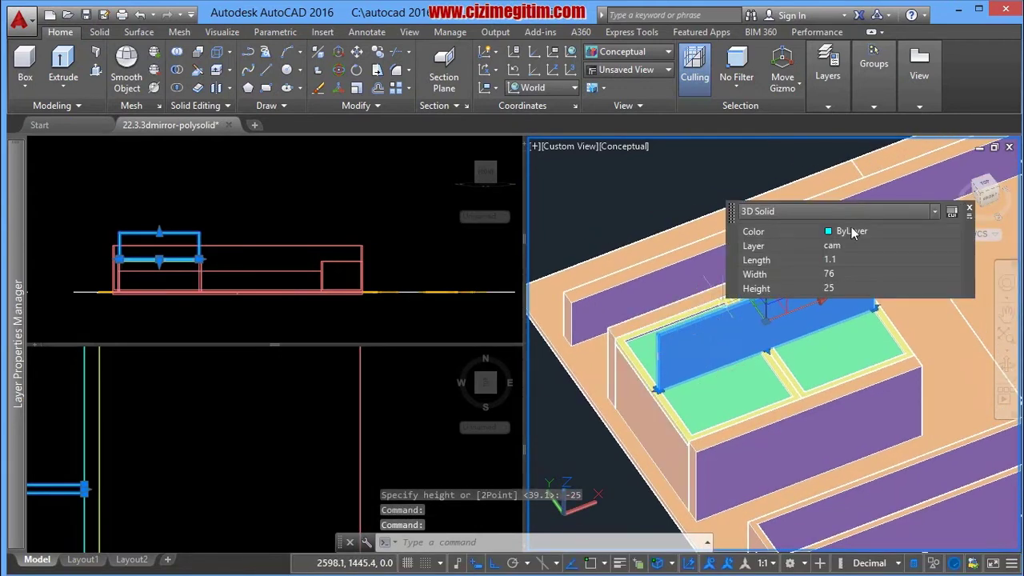
pyautogui.click(969, 210)
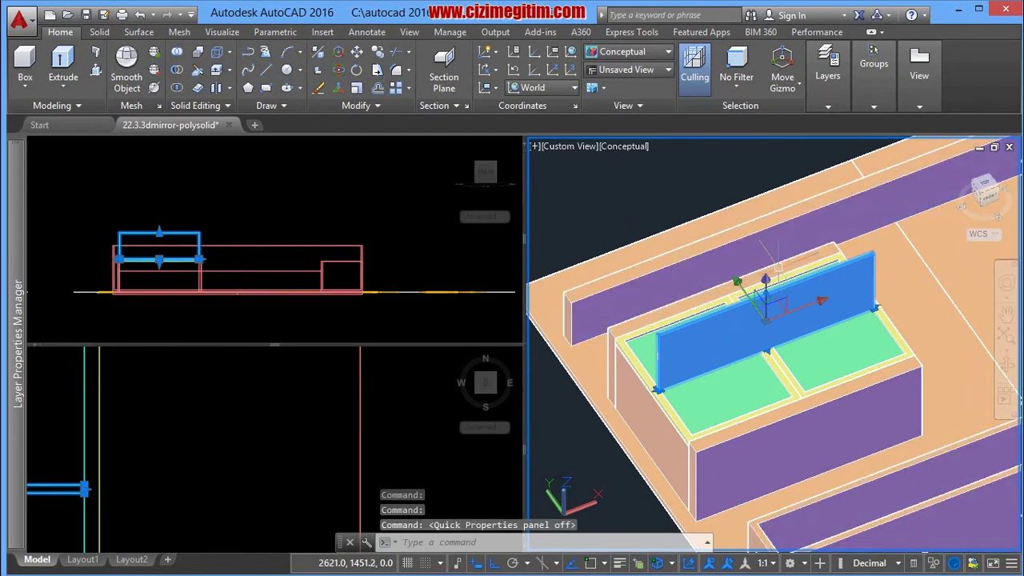
pyautogui.scroll(1, 760, 250)
pyautogui.scroll(1, 735, 253)
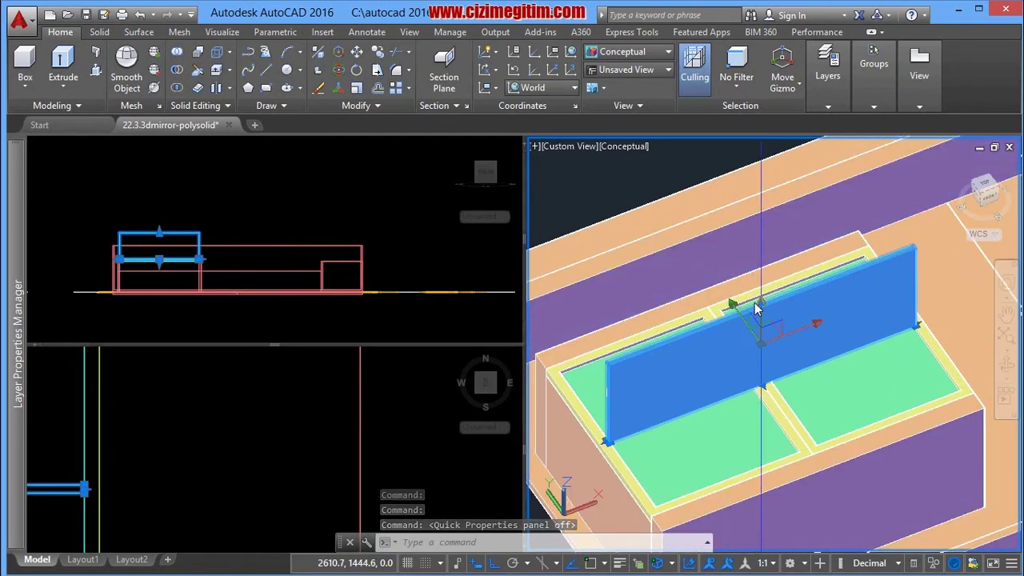
pyautogui.click(245, 414)
pyautogui.scroll(-4, 244, 418)
pyautogui.scroll(-2, 244, 418)
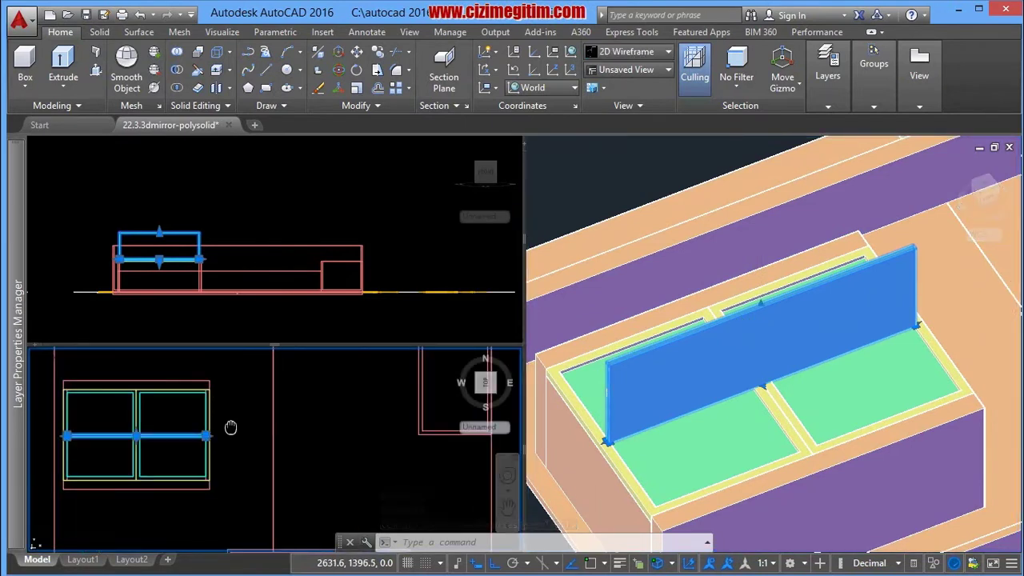
pyautogui.scroll(-1, 229, 425)
pyautogui.click(224, 245)
pyautogui.scroll(-3, 236, 272)
pyautogui.scroll(-1, 256, 288)
pyautogui.scroll(4, 256, 288)
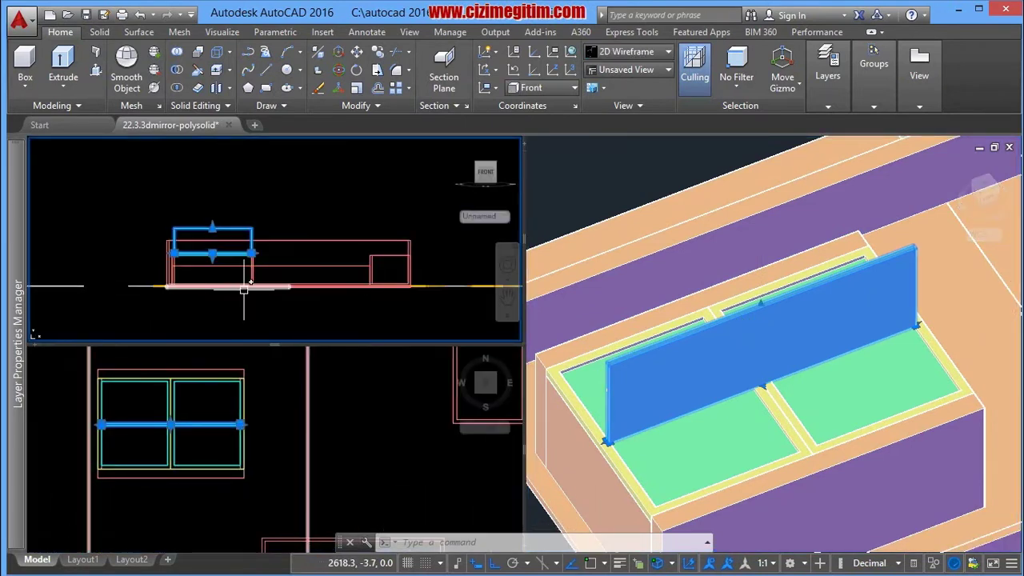
pyautogui.click(735, 344)
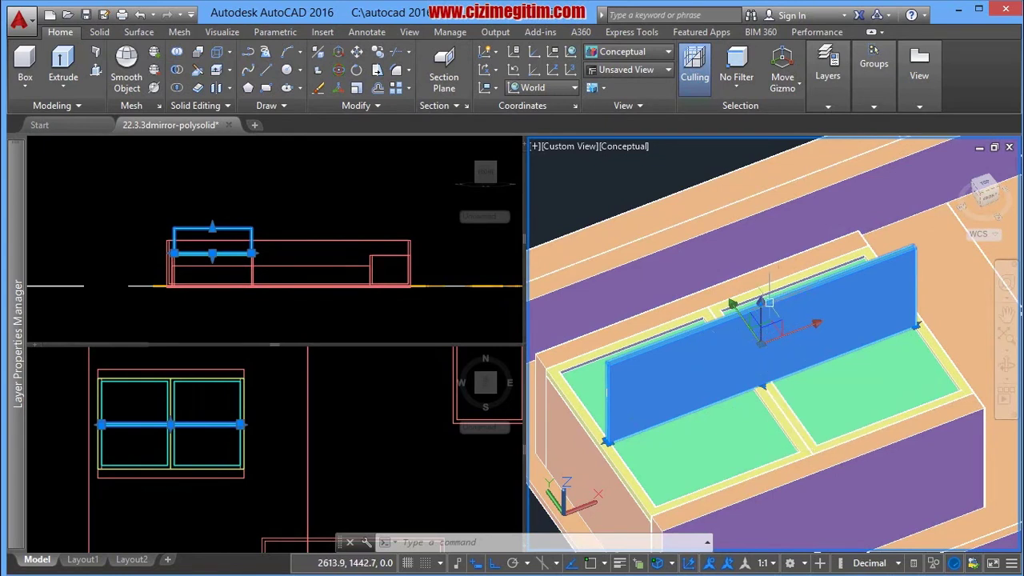
# - Cancel an accidental grip stretch and start moving the panel along the gizmo's Z axis
pyautogui.click(763, 305)
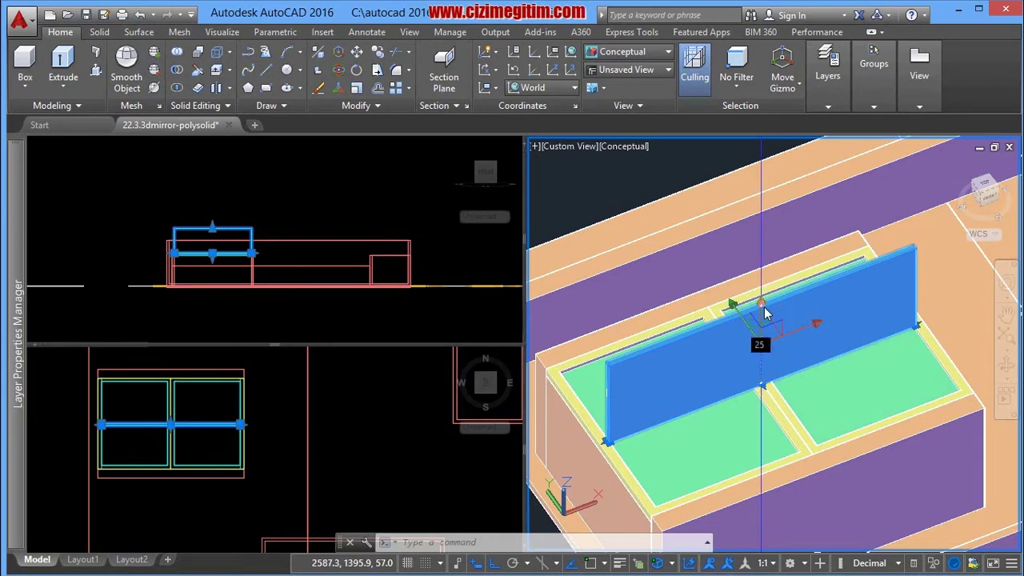
pyautogui.click(761, 303)
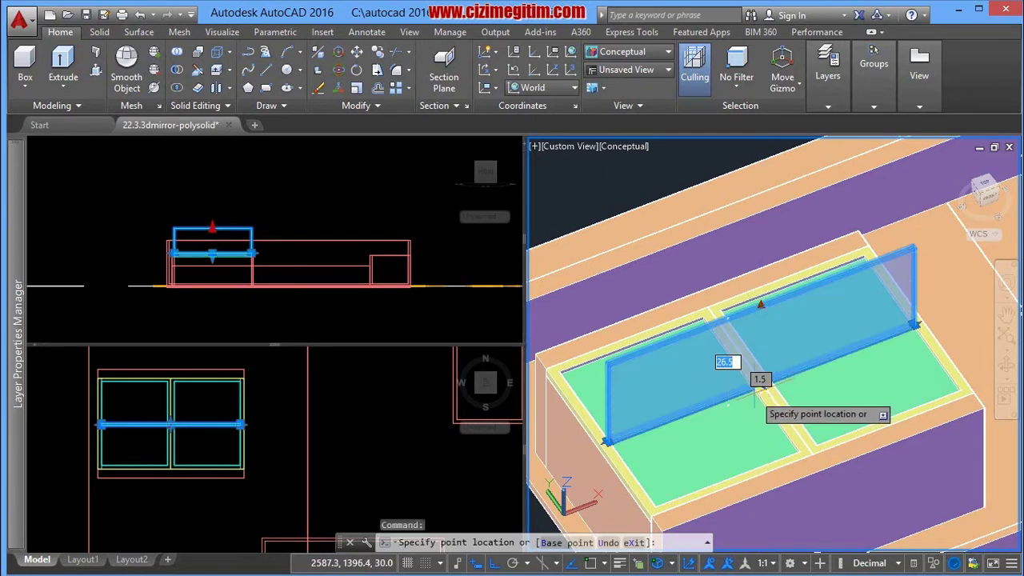
pyautogui.press('Escape')
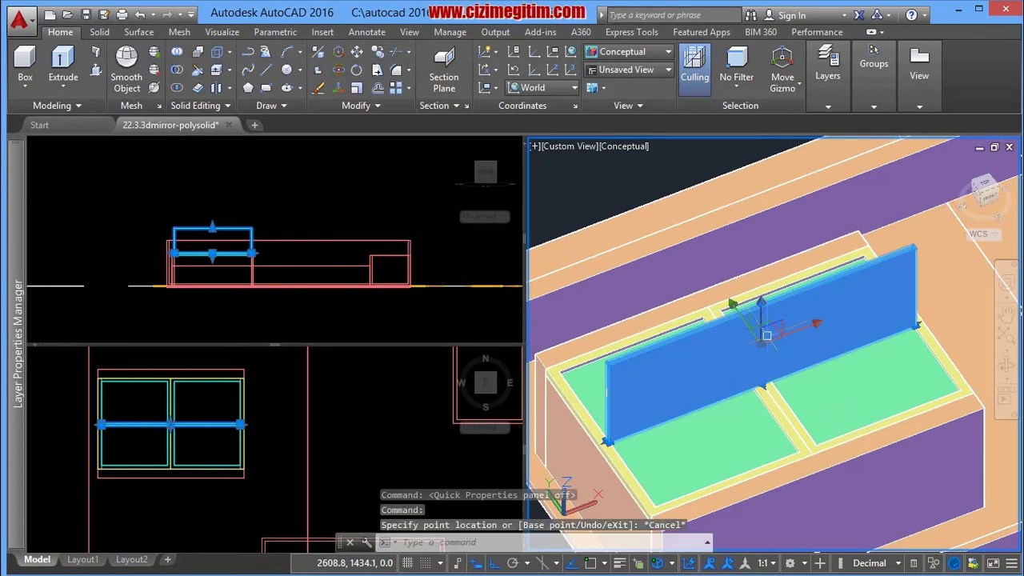
pyautogui.press('Escape')
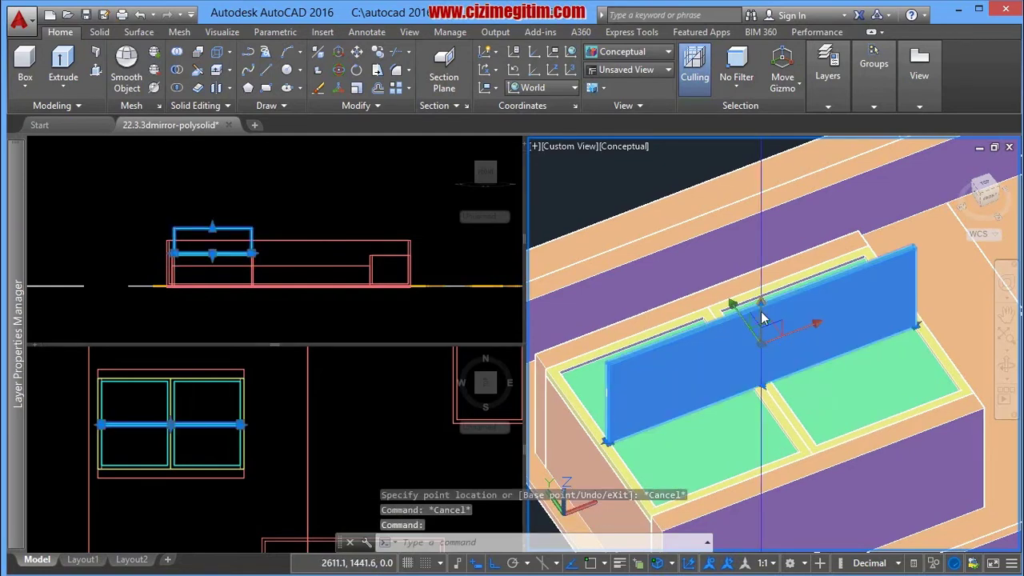
pyautogui.click(761, 317)
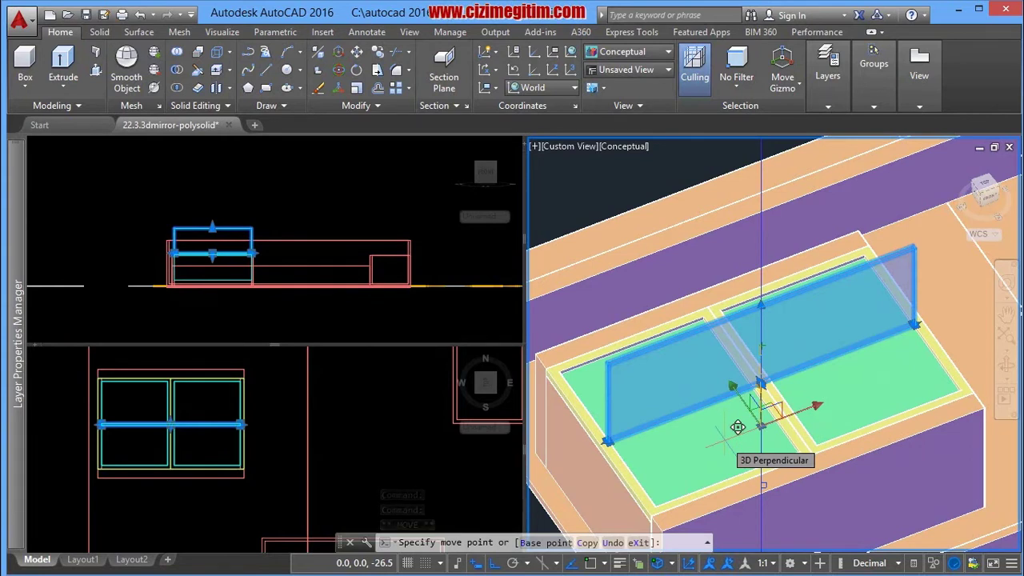
# - Lower the glass panel 30 units with Ortho on and view it in the Front viewport
pyautogui.press('F8')
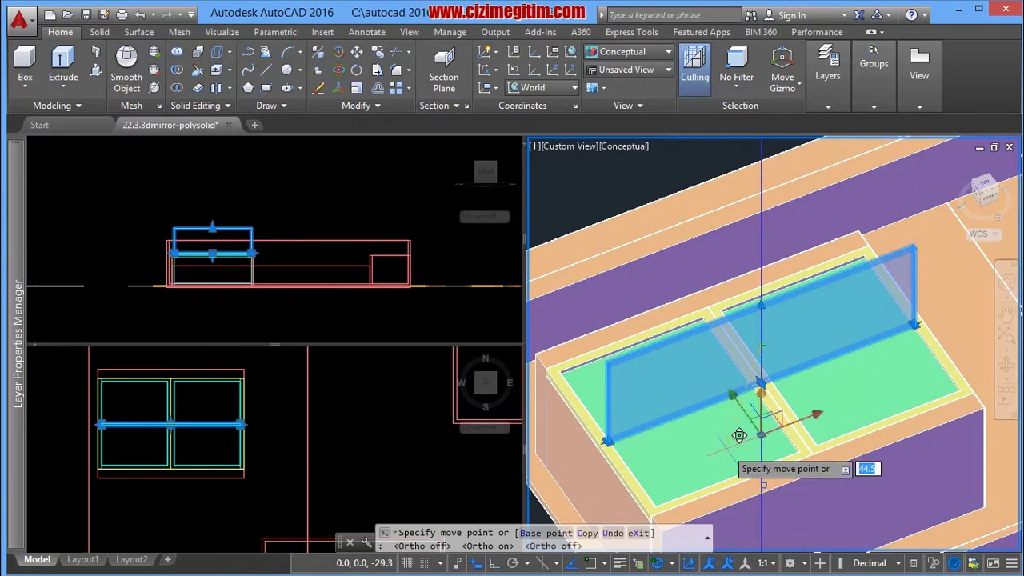
pyautogui.press('F8')
pyautogui.write('30')
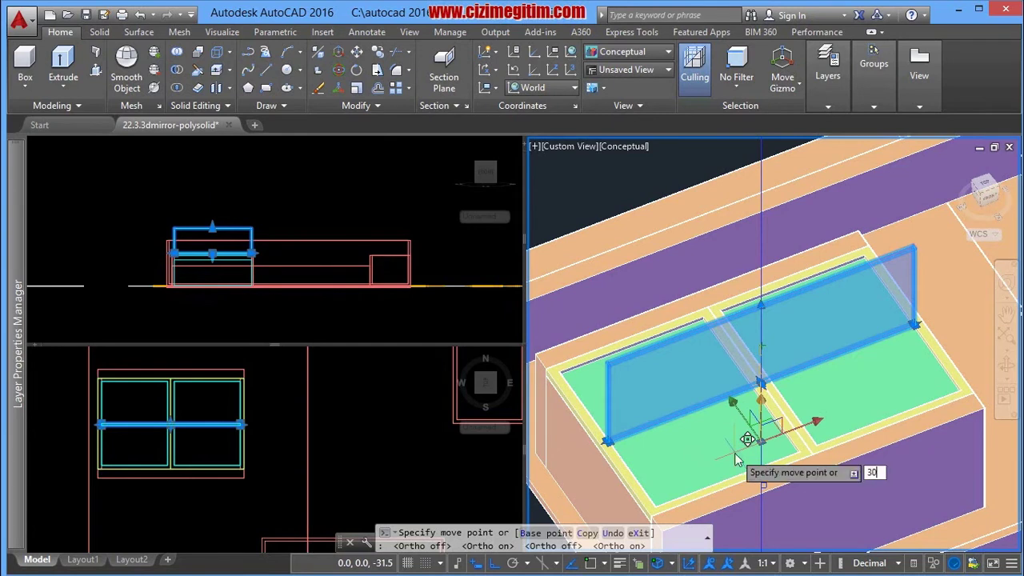
pyautogui.press('Return')
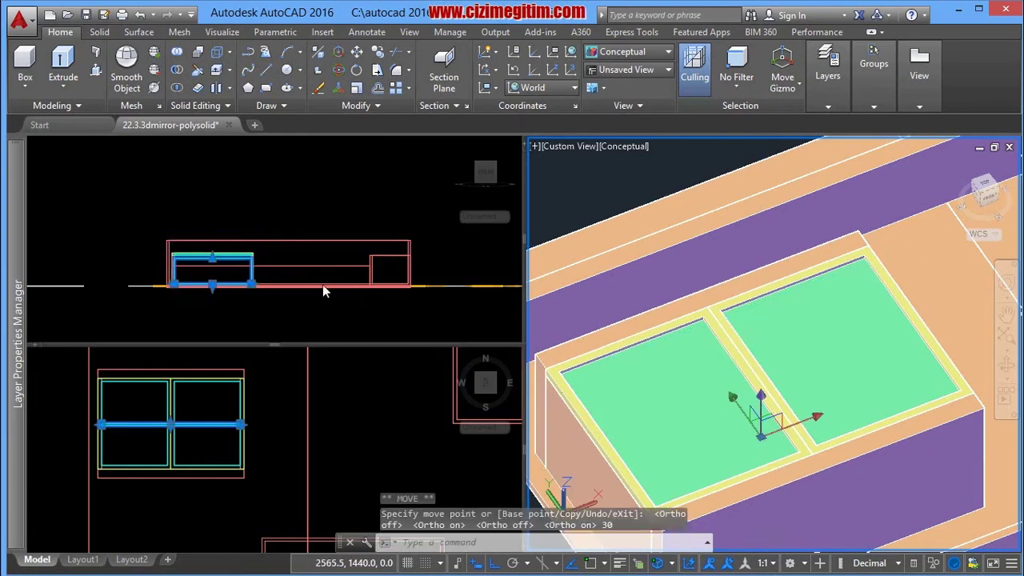
pyautogui.scroll(1, 276, 290)
pyautogui.scroll(2, 212, 268)
pyautogui.scroll(1, 221, 270)
pyautogui.moveTo(222, 270)
pyautogui.mouseDown(button='middle')
pyautogui.moveTo(261, 226)
pyautogui.moveTo(250, 249)
pyautogui.mouseUp(button='middle')
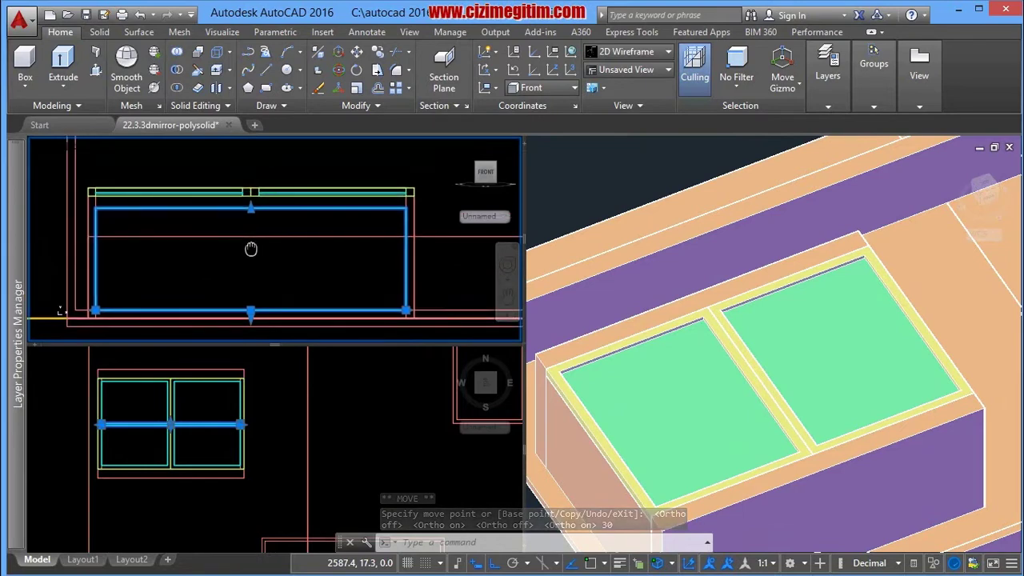
# - Deselect the panel and orbit the 3D view to show the open compartment at the unit's far end
pyautogui.click(716, 349)
pyautogui.press('Escape')
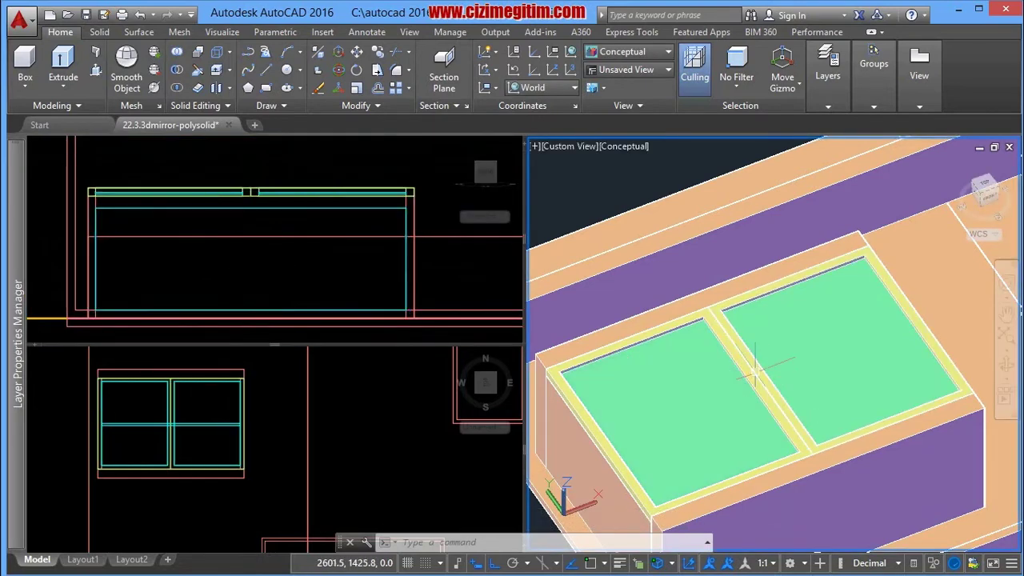
pyautogui.scroll(-4, 720, 372)
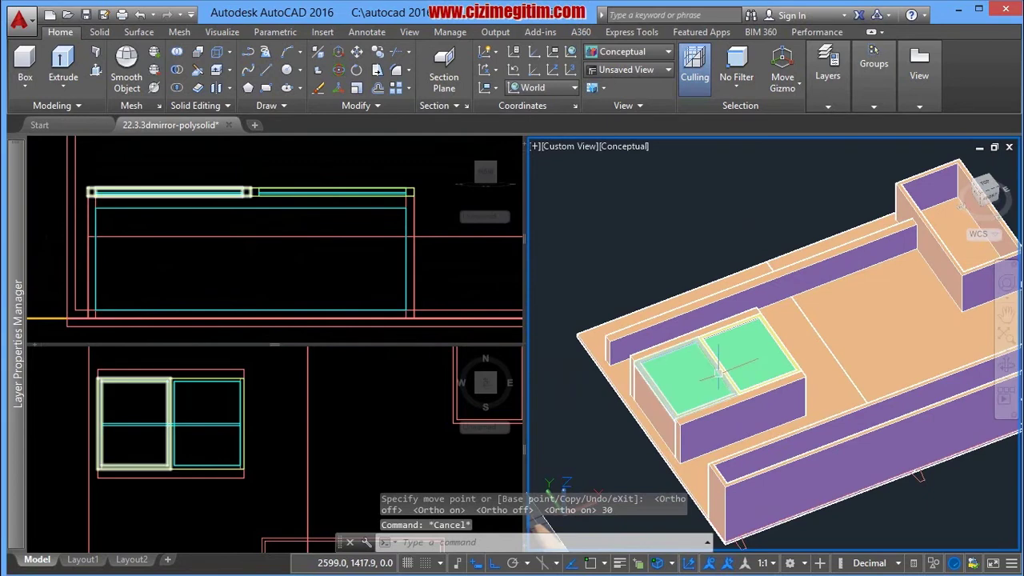
pyautogui.keyDown('shift'); pyautogui.moveTo(744, 362); pyautogui.dragTo(829, 265, button='middle'); pyautogui.keyUp('shift')
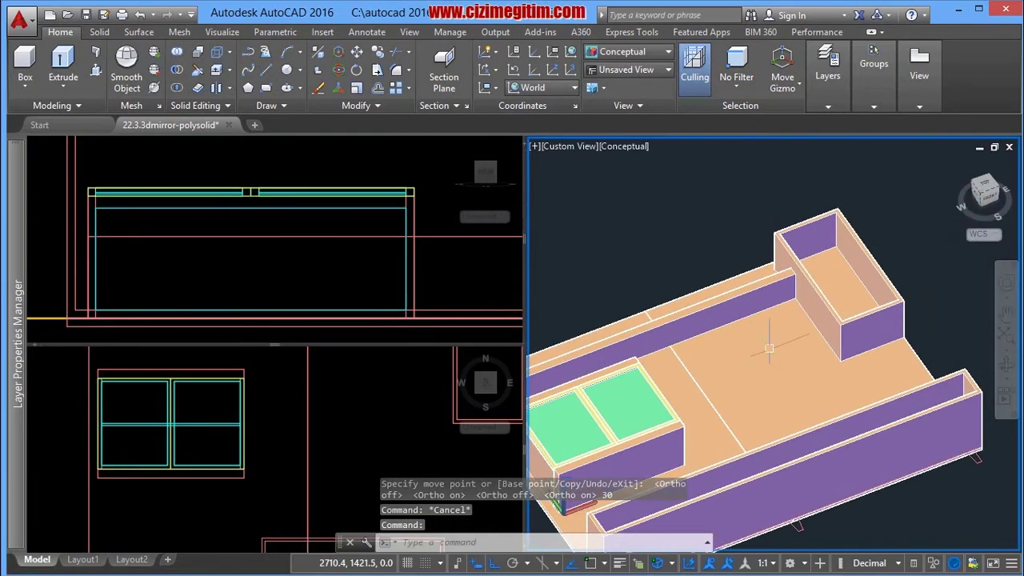
pyautogui.scroll(2, 829, 265)
pyautogui.scroll(1, 811, 354)
pyautogui.scroll(2, 811, 354)
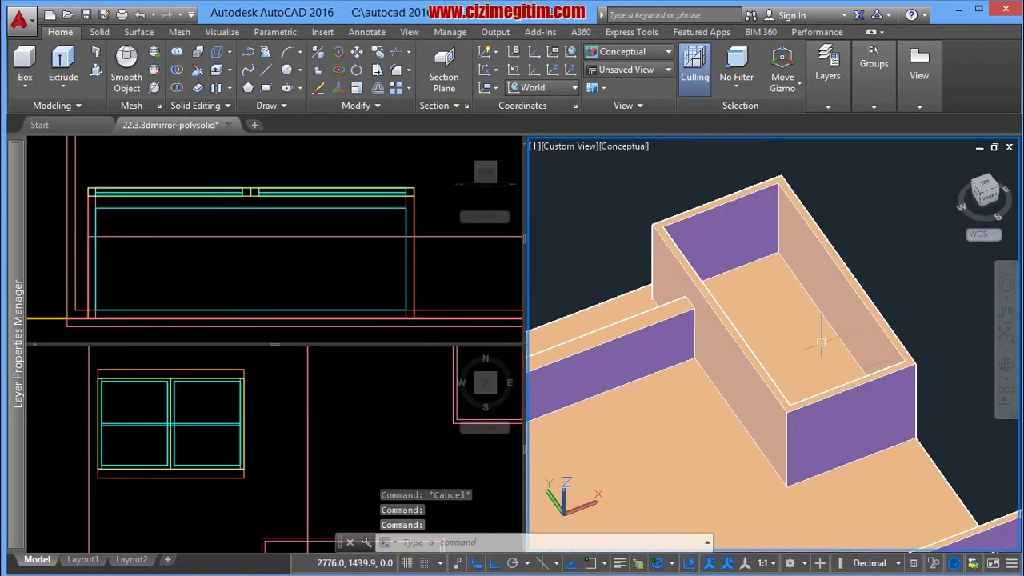
pyautogui.scroll(2, 817, 343)
pyautogui.scroll(1, 830, 350)
pyautogui.scroll(-1, 829, 349)
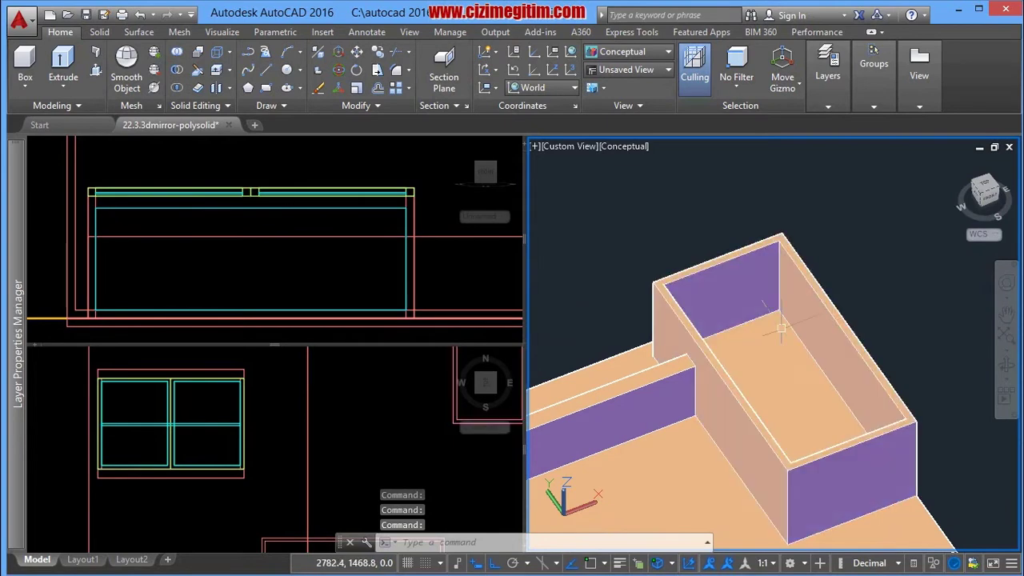
pyautogui.scroll(1, 830, 350)
pyautogui.moveTo(747, 306); pyautogui.dragTo(720, 296, button='middle')
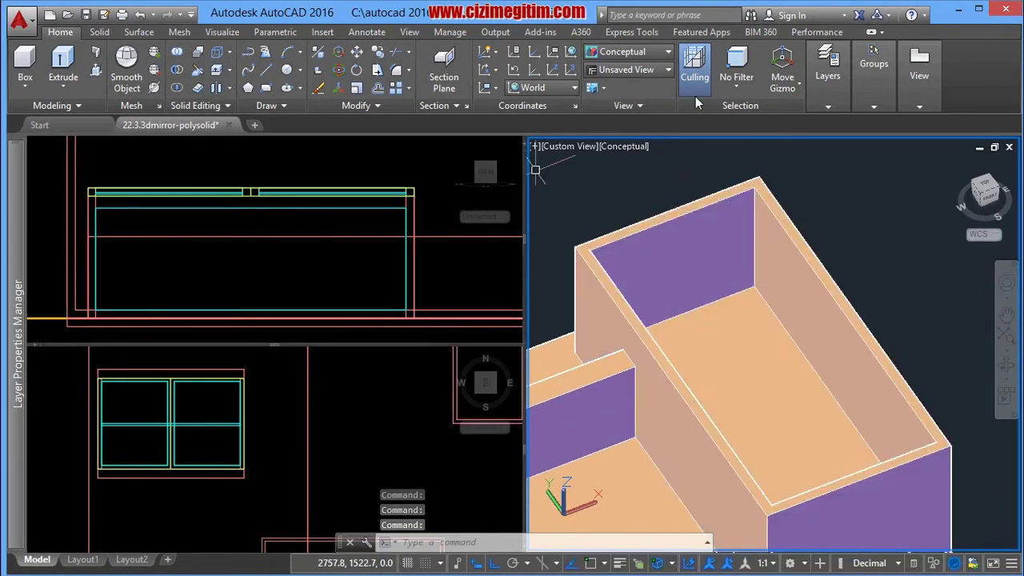
# - Make mobilya current and draw a thin 25-high box panel across the far-end compartment
pyautogui.moveTo(828, 79)
pyautogui.click(905, 127)
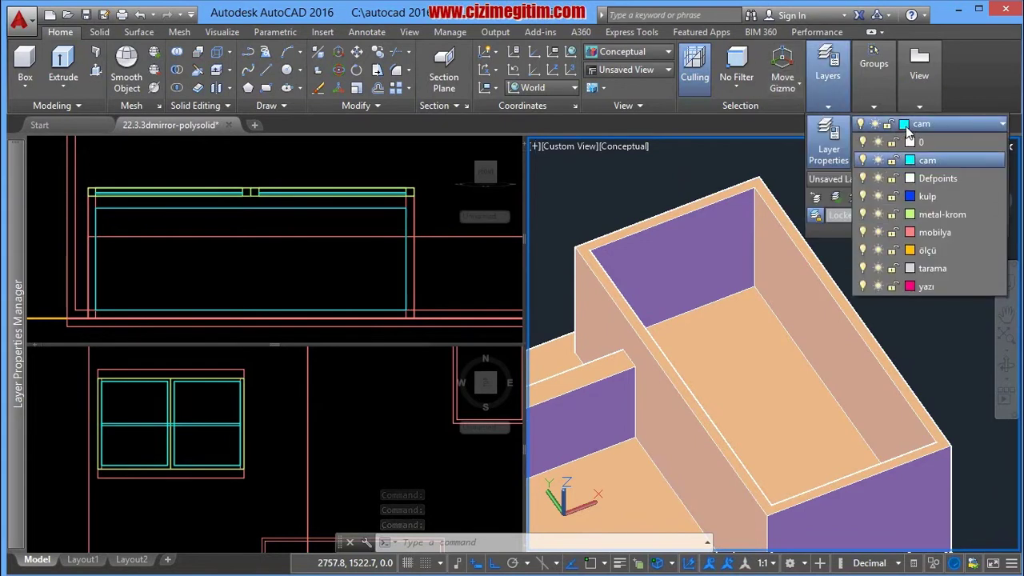
pyautogui.click(872, 232)
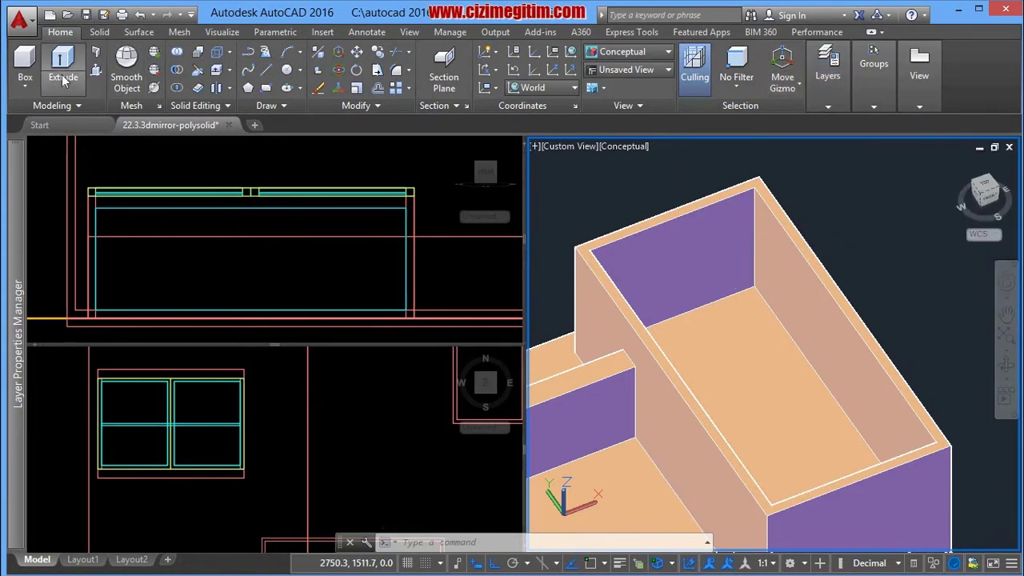
pyautogui.click(25, 64)
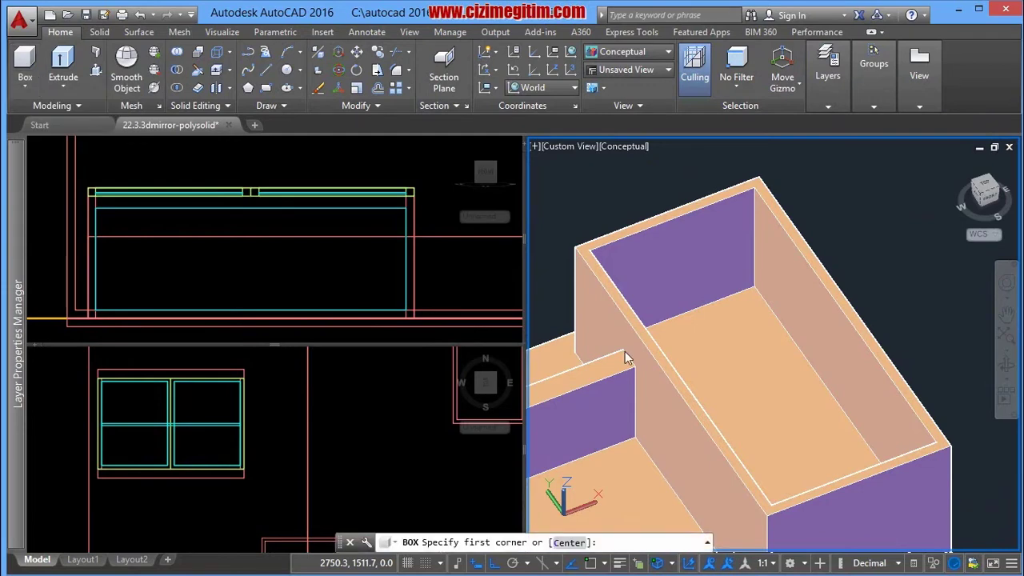
pyautogui.click(846, 414)
pyautogui.scroll(2, 754, 422)
pyautogui.scroll(2, 738, 418)
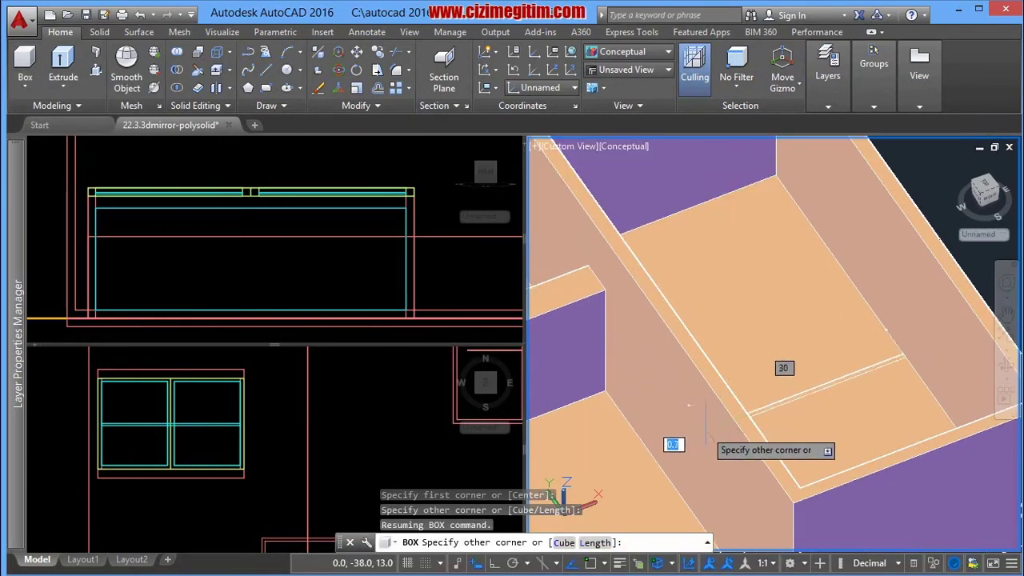
pyautogui.click(668, 448)
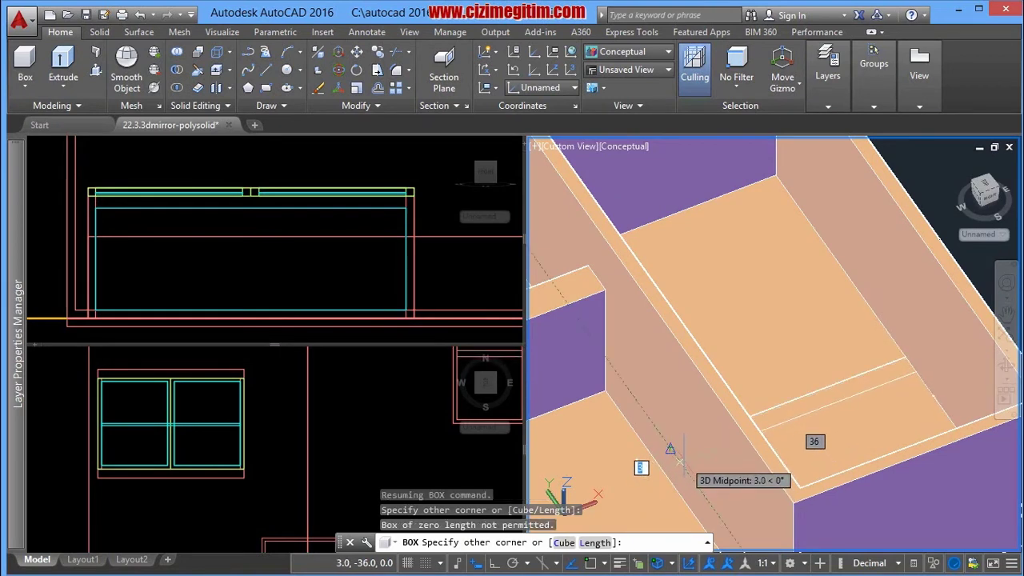
pyautogui.click(680, 463)
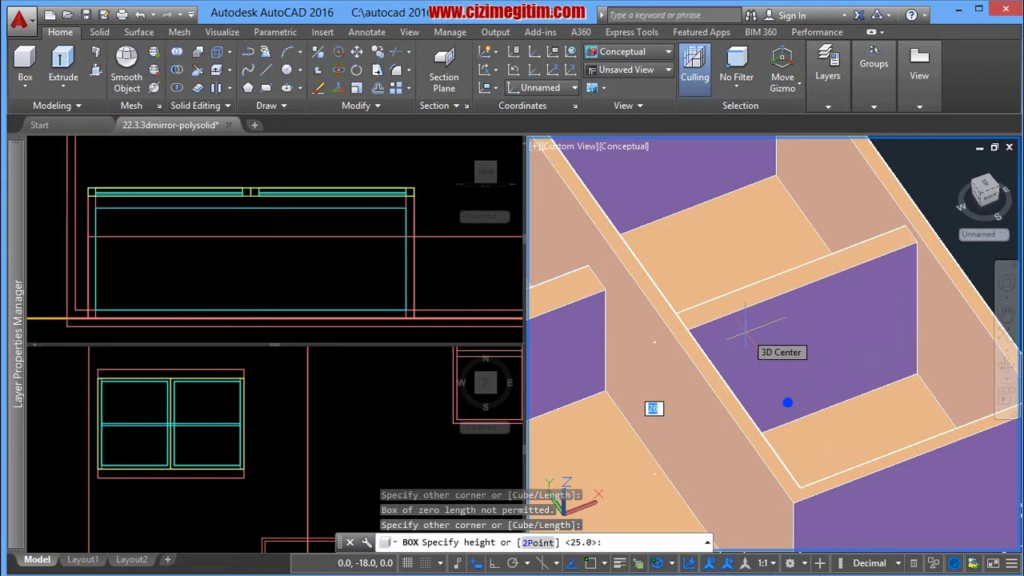
pyautogui.press('Return')
pyautogui.click(744, 328)
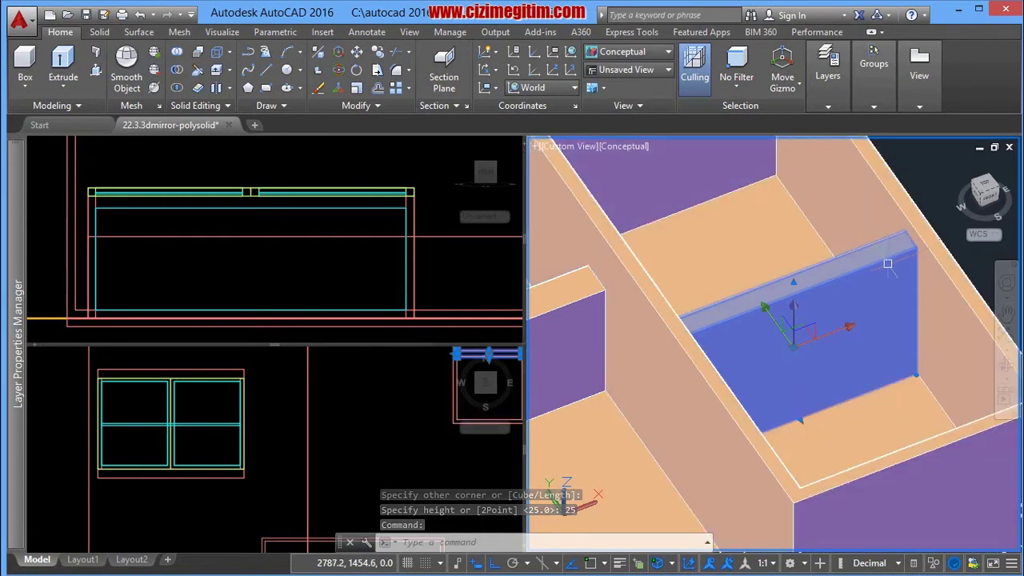
# - Move the new 25-unit panel's lower face 1.8 units with its face grip, after one cancelled try
pyautogui.moveTo(846, 311); pyautogui.dragTo(823, 343, button='middle')
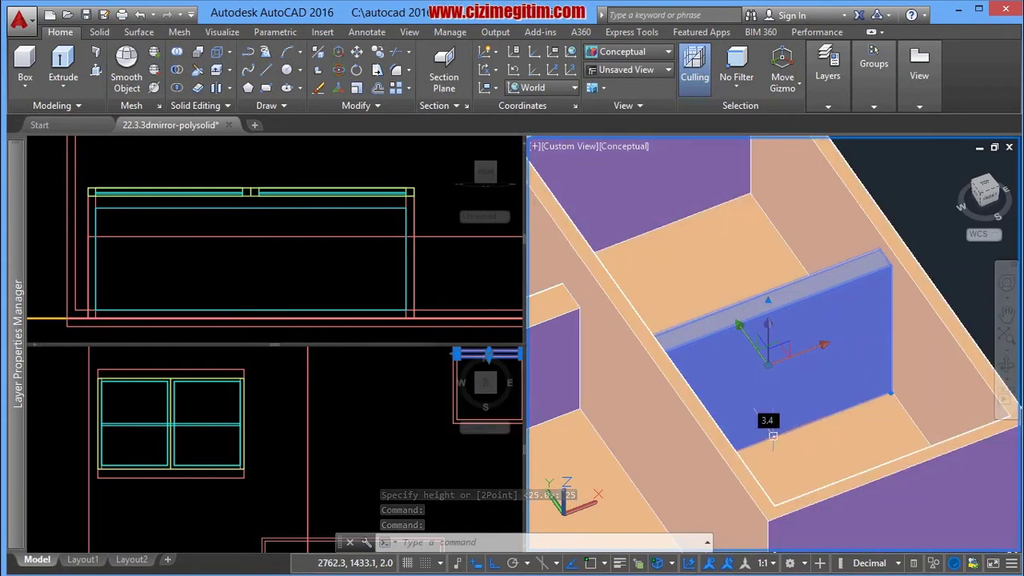
pyautogui.click(773, 436)
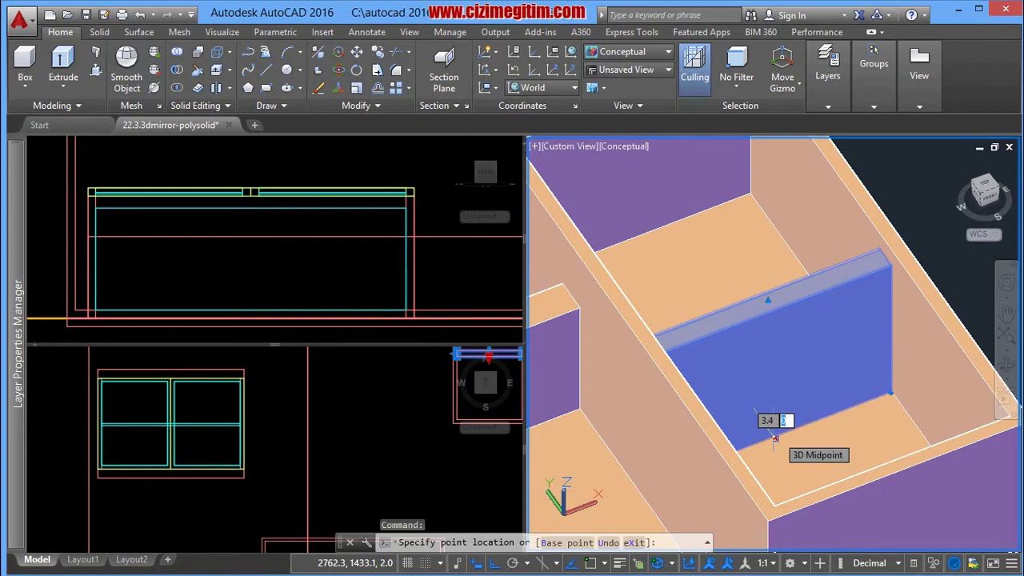
pyautogui.press('Tab')
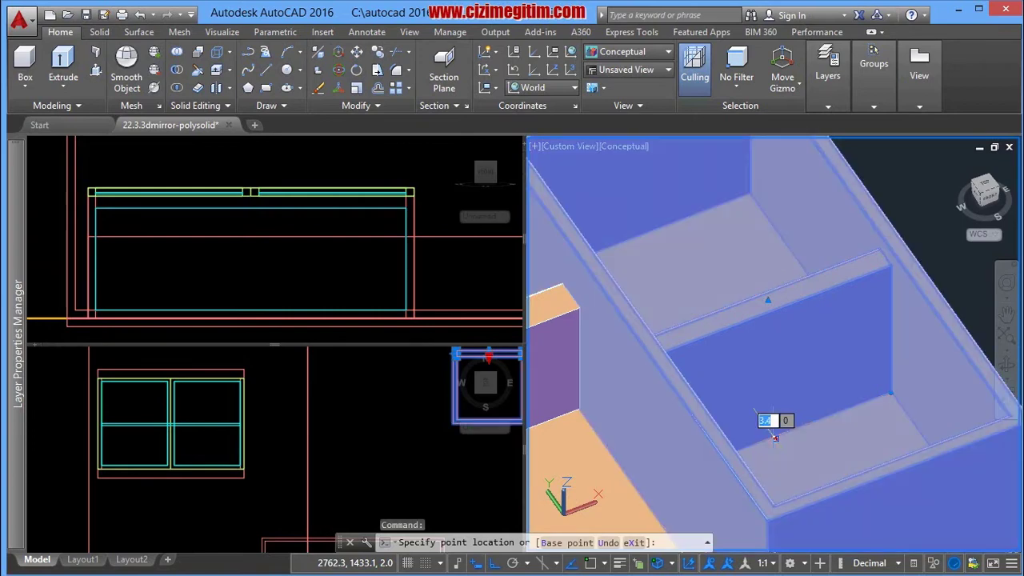
pyautogui.press('Escape')
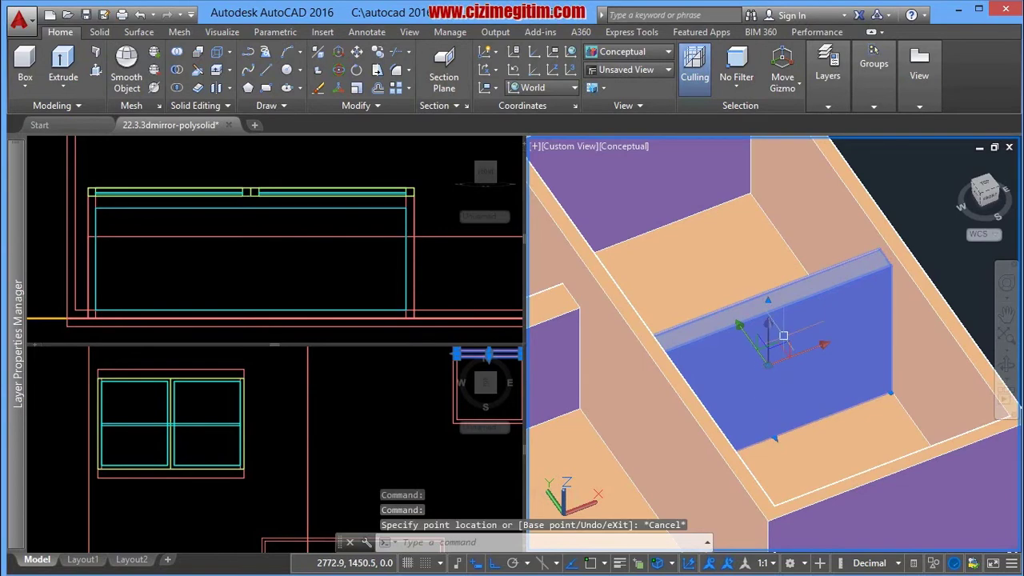
pyautogui.scroll(2, 773, 308)
pyautogui.scroll(3, 780, 352)
pyautogui.scroll(2, 790, 408)
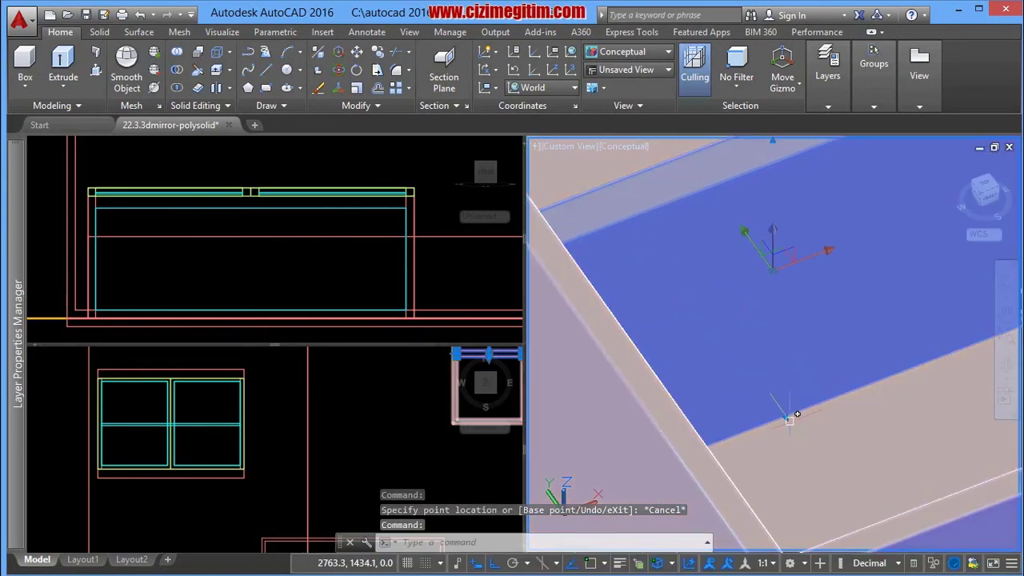
pyautogui.click(784, 416)
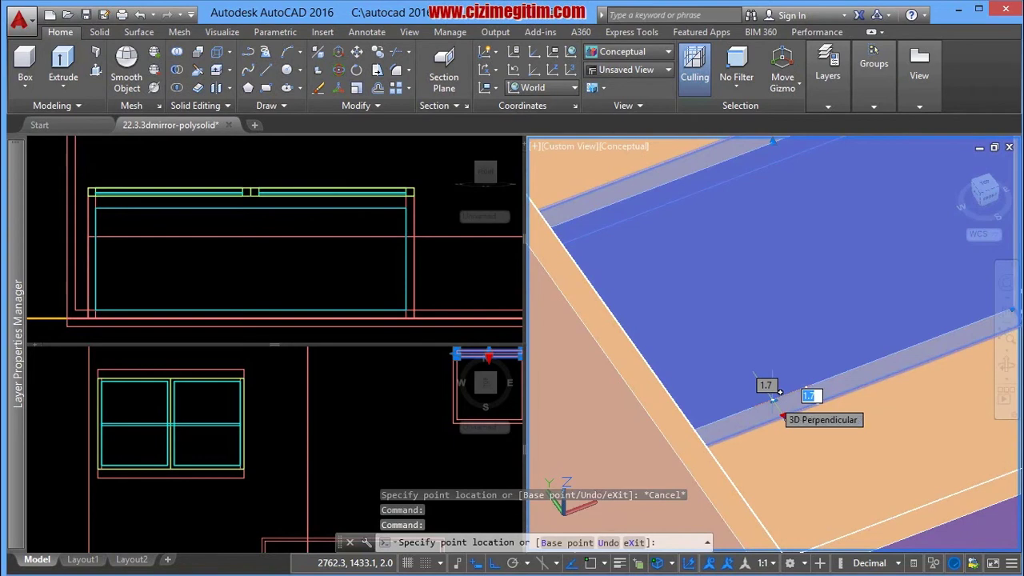
pyautogui.press('Return')
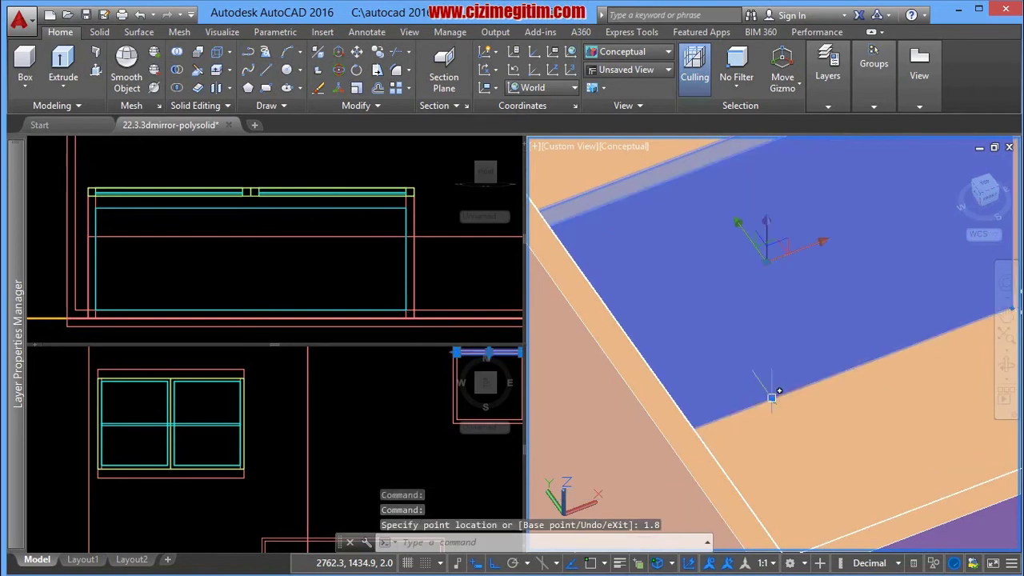
pyautogui.scroll(-3, 794, 393)
pyautogui.press('Escape')
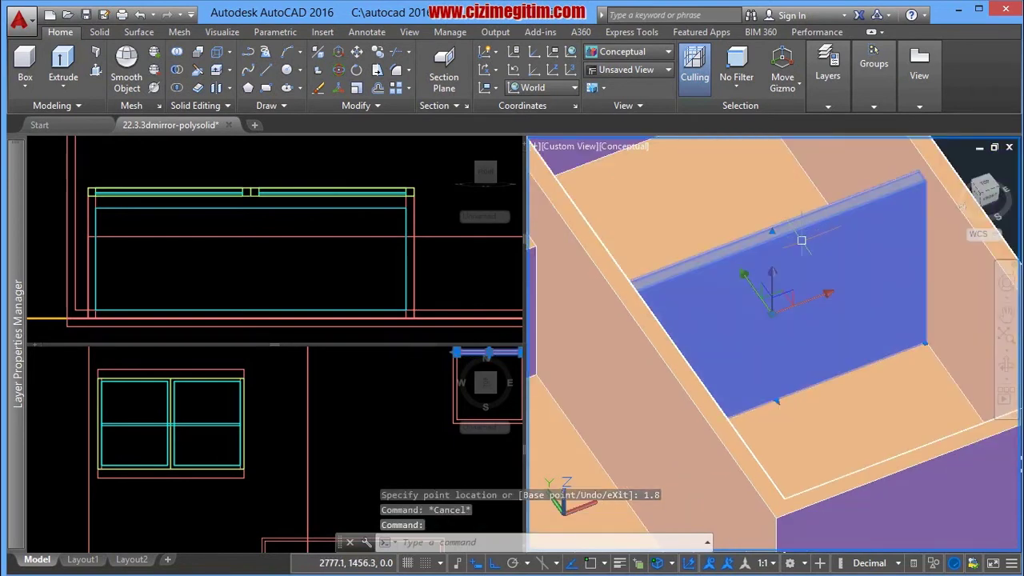
# - Change the panel's Length from 1.6 to 2 in Quick Properties, leaving Width 36 and Height 25
pyautogui.click(914, 566)
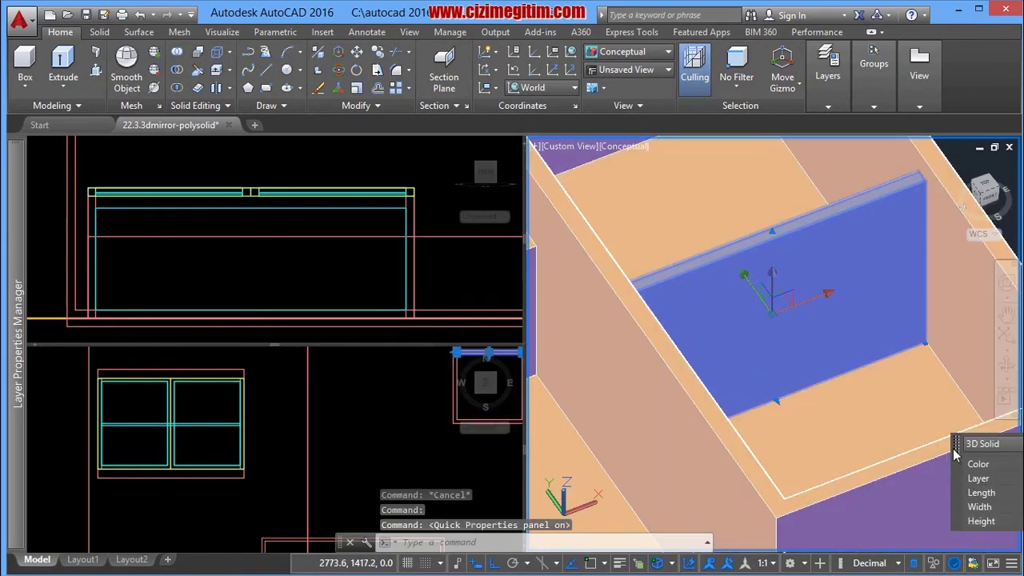
pyautogui.moveTo(953, 454); pyautogui.dragTo(298, 256)
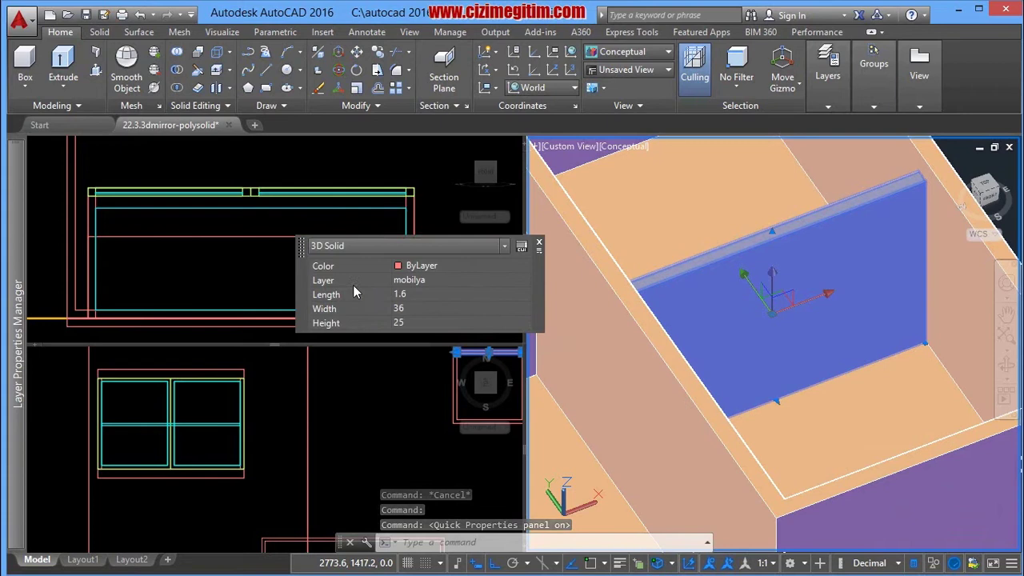
pyautogui.click(416, 295)
pyautogui.write('2')
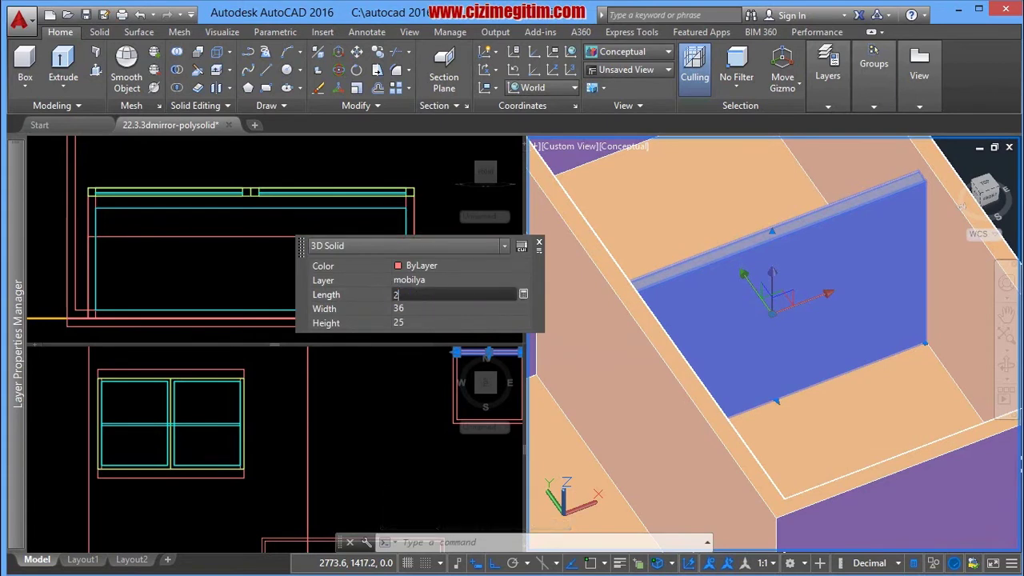
pyautogui.press('Tab')
pyautogui.press('Tab')
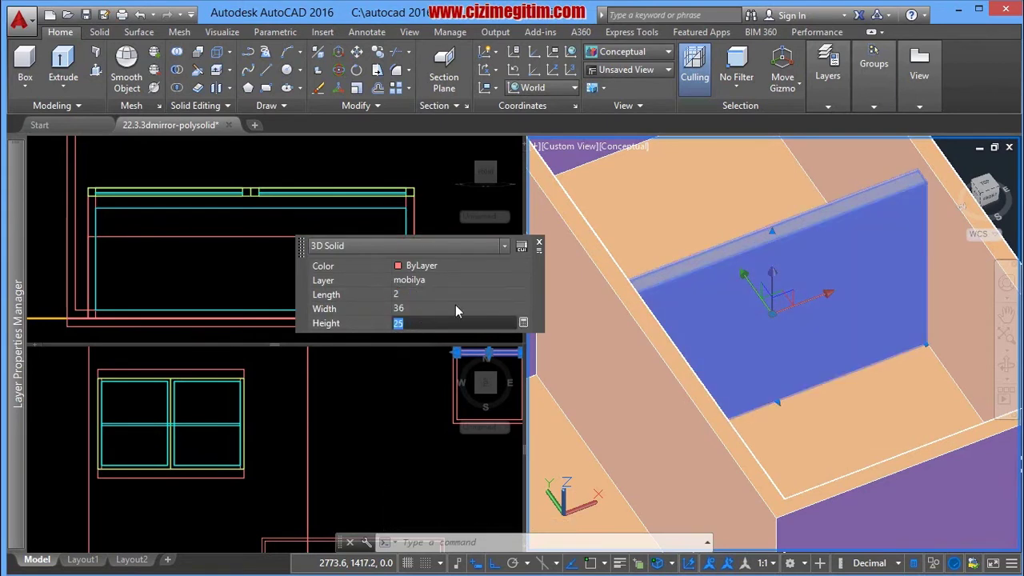
pyautogui.click(540, 246)
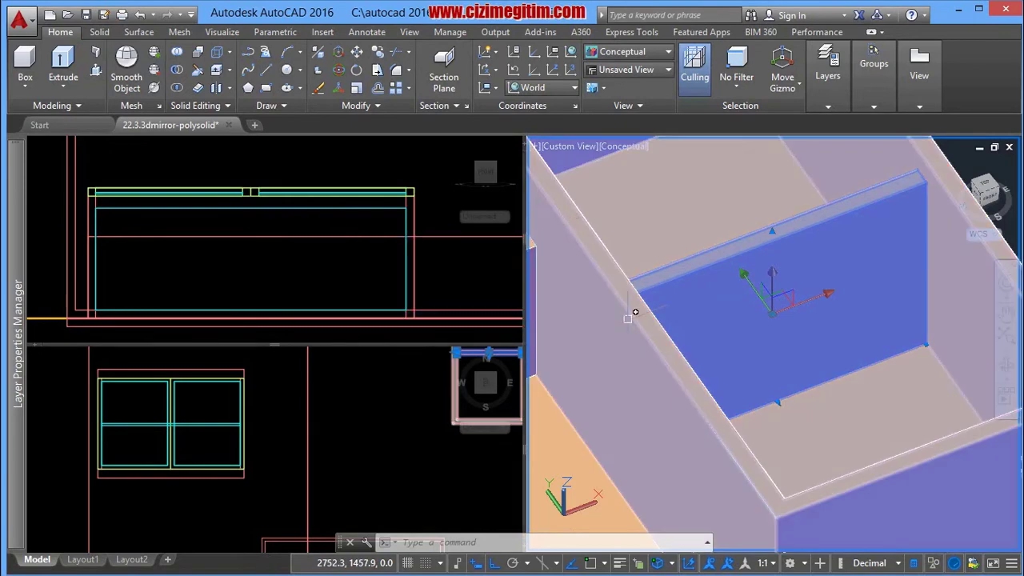
pyautogui.scroll(-5, 632, 311)
pyautogui.scroll(-3, 676, 348)
# - Pan the 3D viewport to look over the whole TV unit
pyautogui.scroll(2, 677, 350)
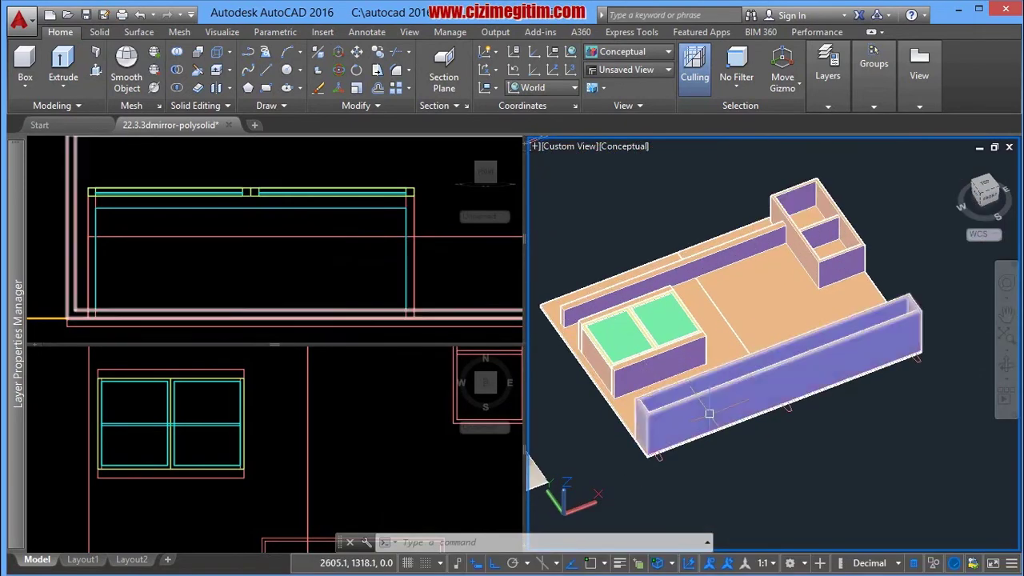
pyautogui.moveTo(706, 412)
pyautogui.mouseDown(button='middle')
pyautogui.moveTo(673, 390)
pyautogui.moveTo(698, 433)
pyautogui.mouseUp(button='middle')
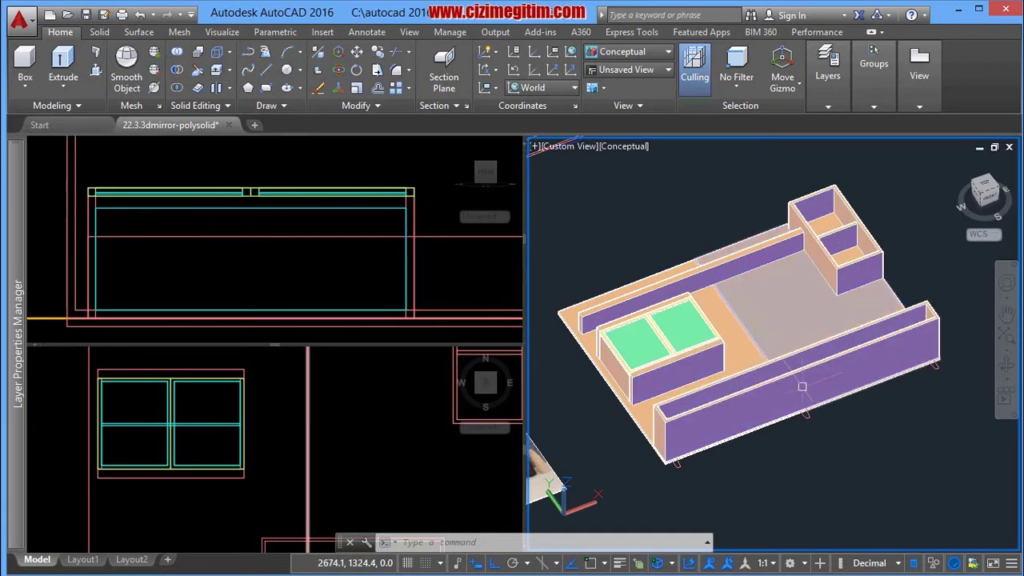
pyautogui.scroll(3, 736, 389)
pyautogui.moveTo(664, 384); pyautogui.dragTo(629, 362, button='middle')
pyautogui.moveTo(630, 362); pyautogui.dragTo(616, 392)
pyautogui.press('Escape')
# - Zoom in the plan viewport and select the cabinet's vertical line to confirm it is 20 long
pyautogui.click(326, 402)
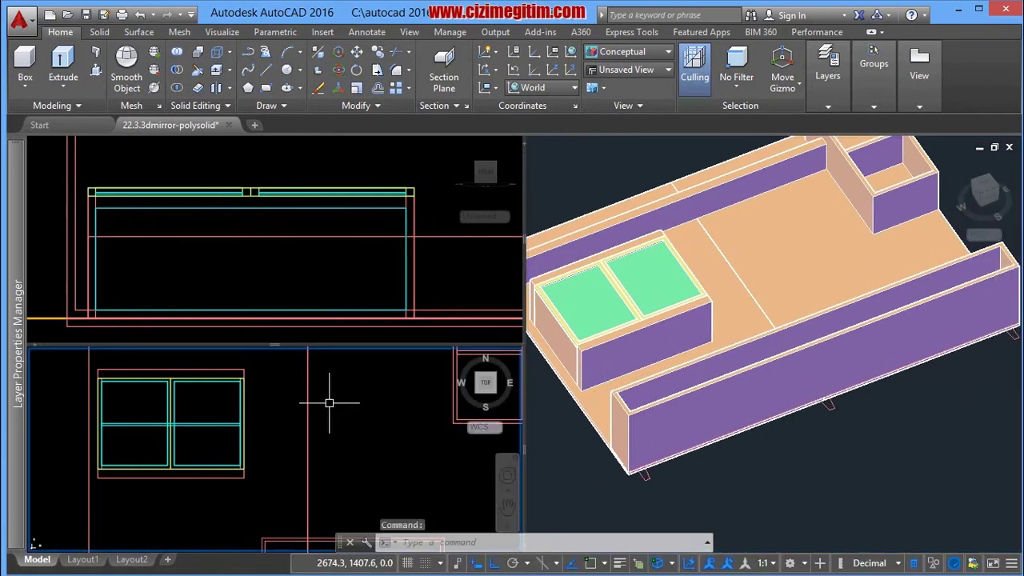
pyautogui.scroll(-2, 350, 418)
pyautogui.scroll(-1, 298, 420)
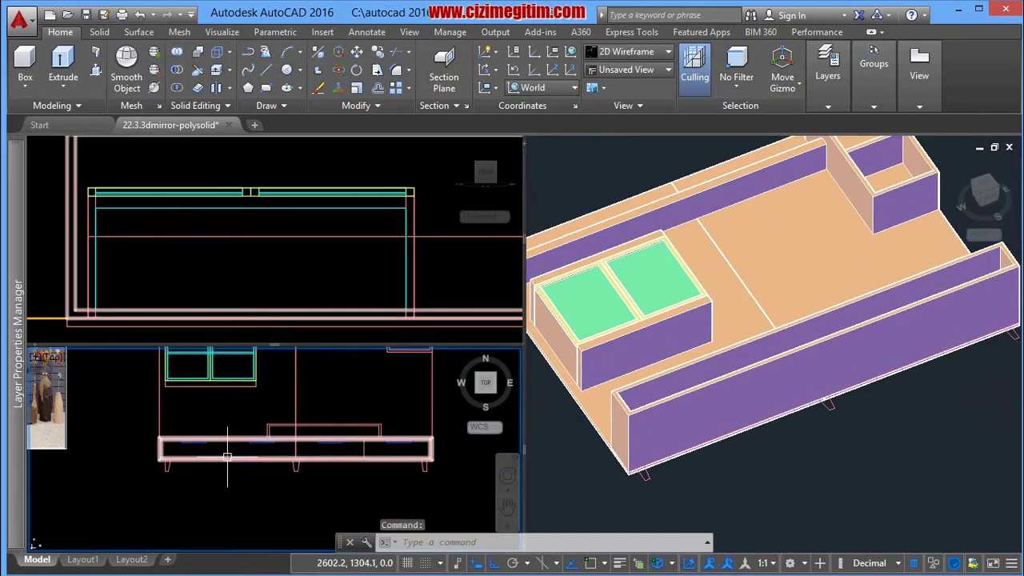
pyautogui.scroll(2, 304, 468)
pyautogui.scroll(-1, 264, 480)
pyautogui.scroll(-1, 336, 478)
pyautogui.scroll(-1, 368, 475)
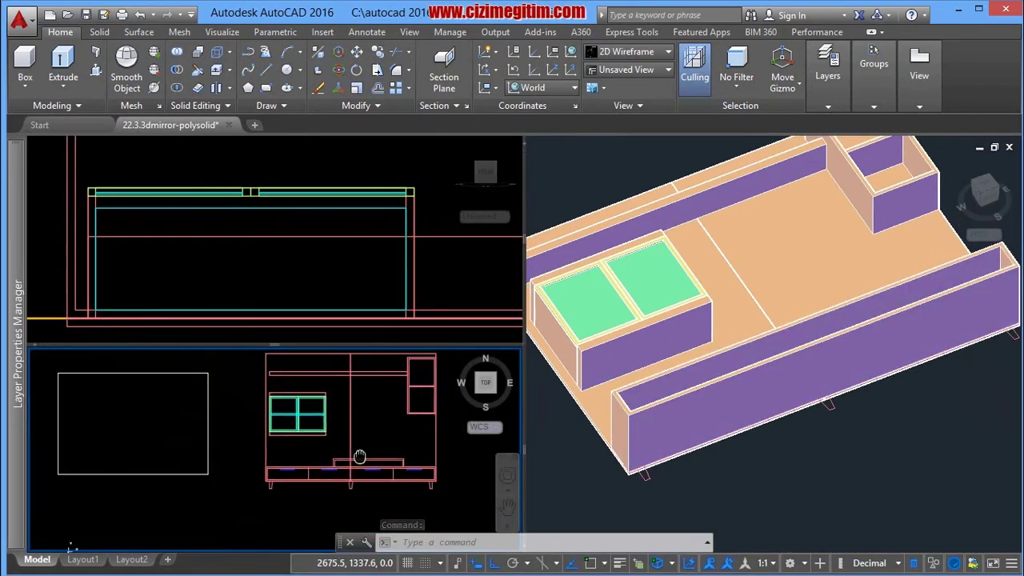
pyautogui.scroll(2, 377, 475)
pyautogui.scroll(1, 302, 448)
pyautogui.scroll(1, 345, 452)
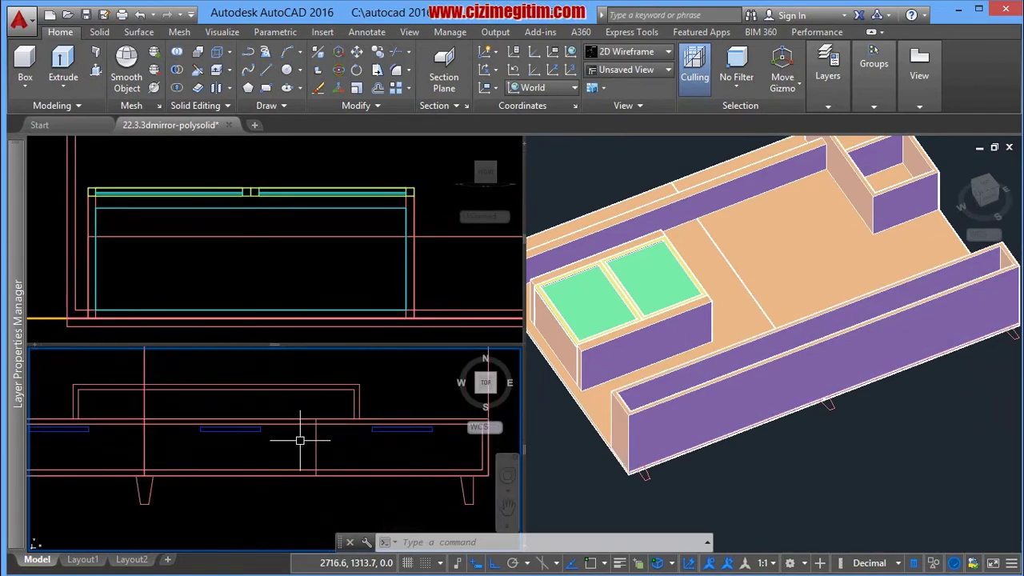
pyautogui.click(315, 438)
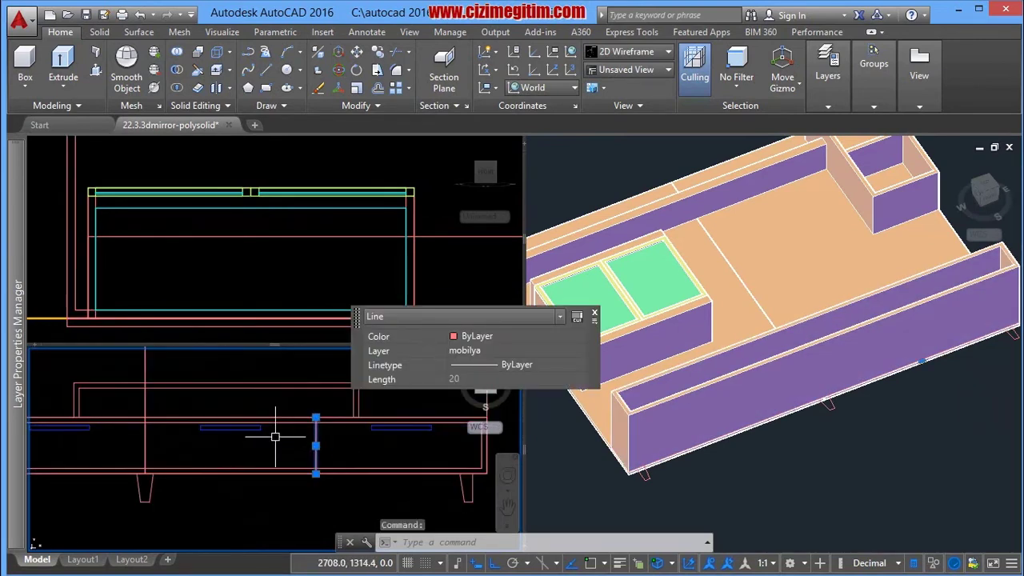
pyautogui.scroll(2, 312, 438)
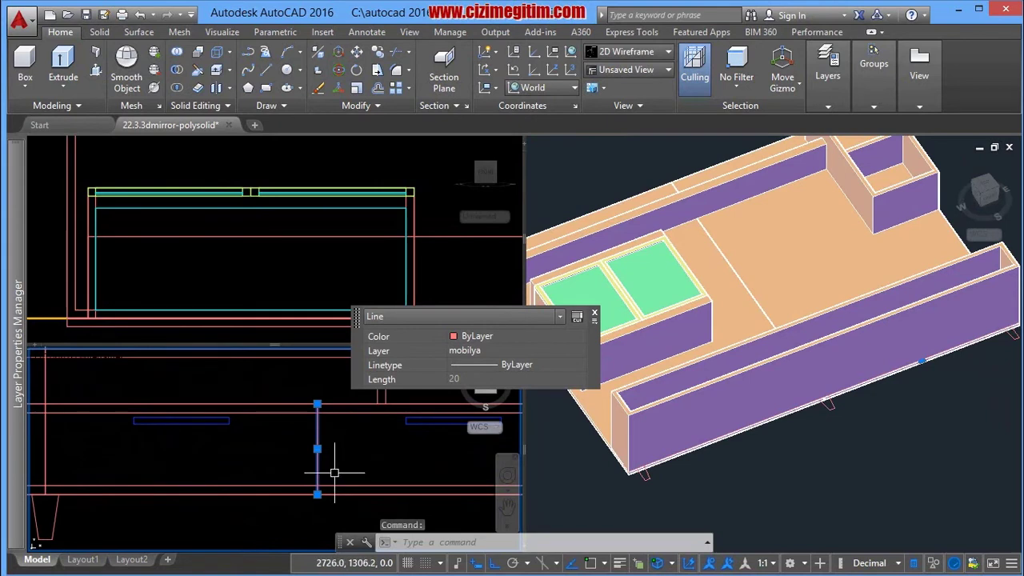
# - Start OFFSET with a 0.2 distance, framing the cabinet elevation
pyautogui.press('Escape')
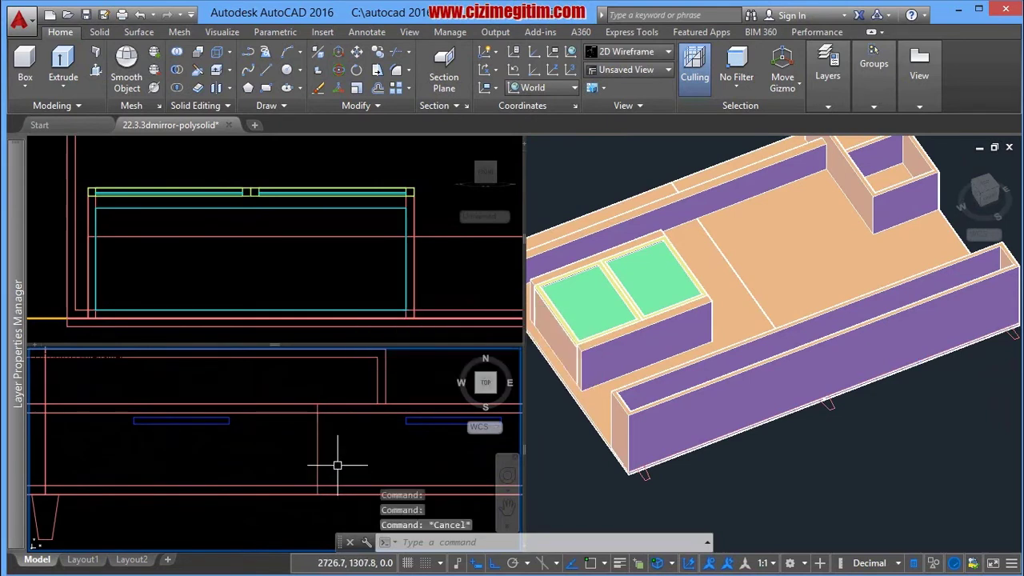
pyautogui.write('o')
pyautogui.press('Return')
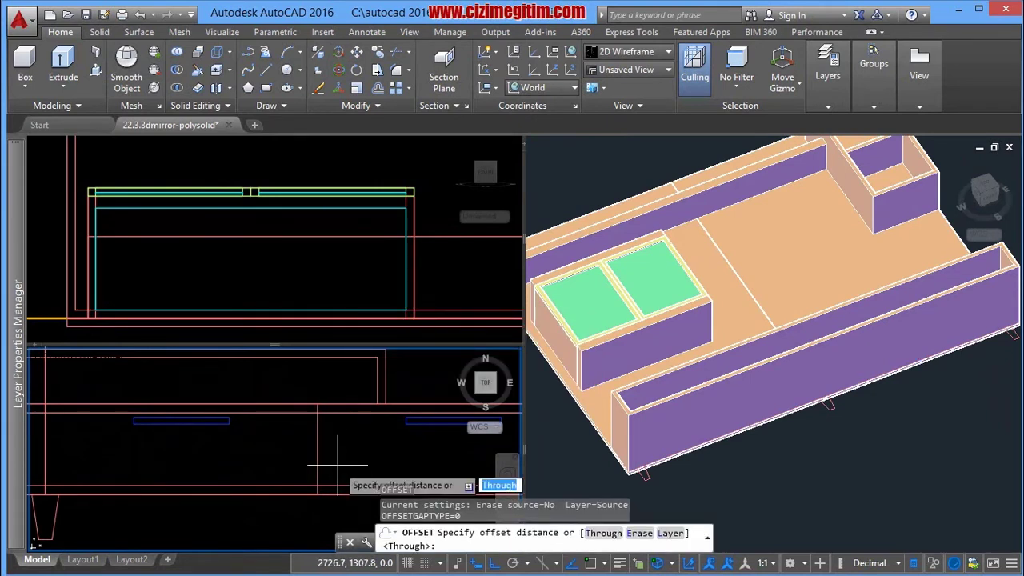
pyautogui.scroll(-3, 337, 464)
pyautogui.scroll(2, 320, 452)
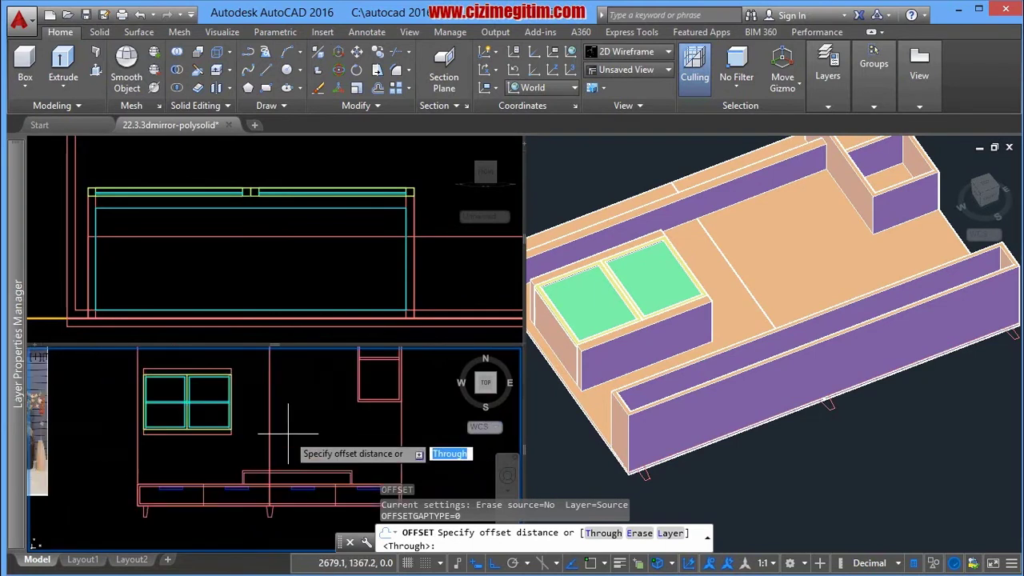
pyautogui.moveTo(320, 452); pyautogui.dragTo(297, 442, button='middle')
pyautogui.scroll(2, 336, 480)
pyautogui.scroll(2, 341, 472)
pyautogui.write('2')
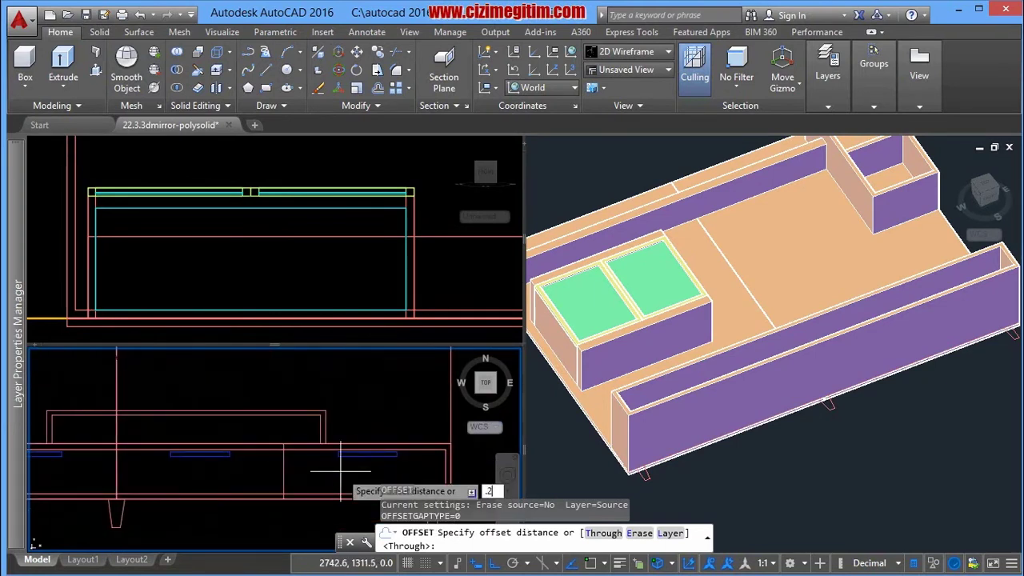
pyautogui.press('Return')
# - Offset two vertical divider lines by 0.2, one to the right and one to the left
pyautogui.scroll(2, 315, 475)
pyautogui.click(266, 476)
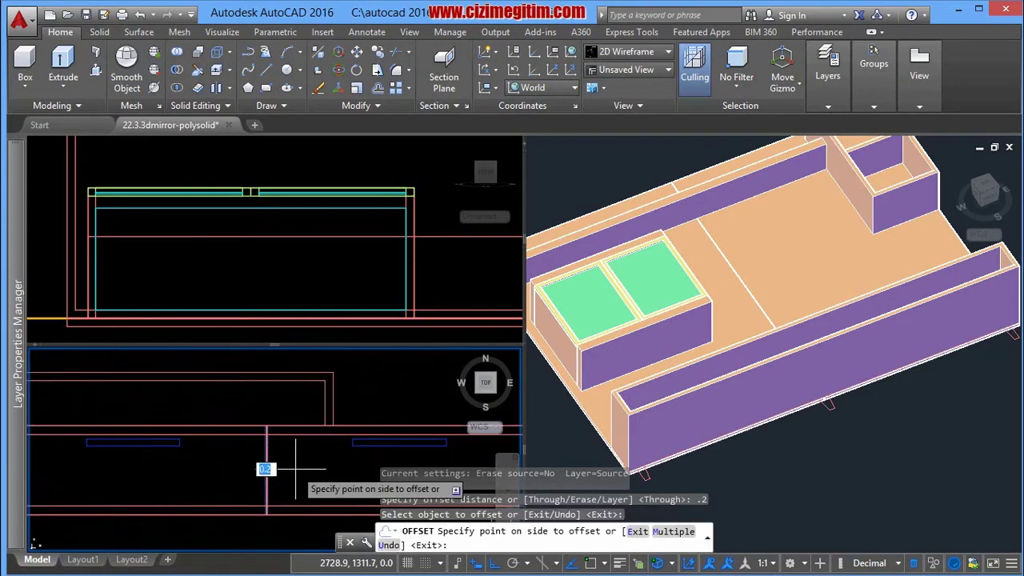
pyautogui.click(295, 469)
pyautogui.scroll(2, 268, 471)
pyautogui.scroll(2, 280, 464)
pyautogui.click(277, 441)
pyautogui.click(211, 452)
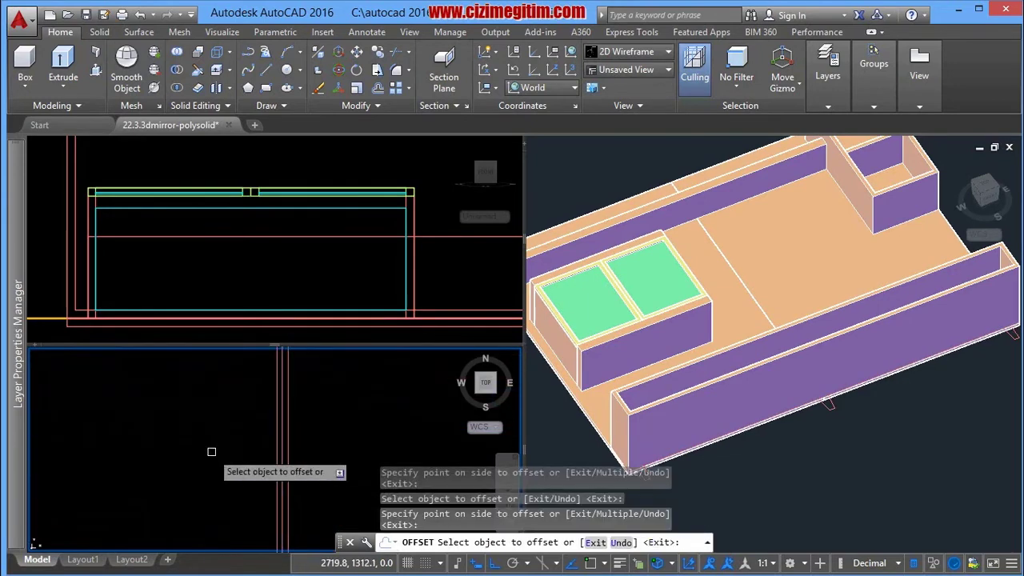
pyautogui.press('Return')
# - Erase the unwanted vertical line from the elevation
pyautogui.scroll(-1, 336, 448)
pyautogui.scroll(1, 270, 456)
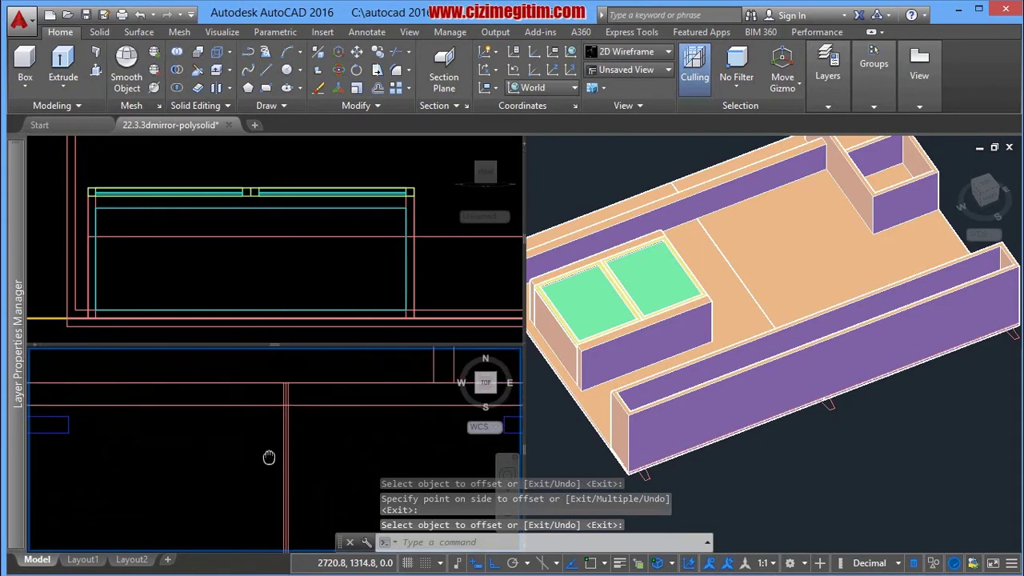
pyautogui.scroll(2, 288, 414)
pyautogui.press('Return')
pyautogui.click(277, 452)
pyautogui.press('Delete')
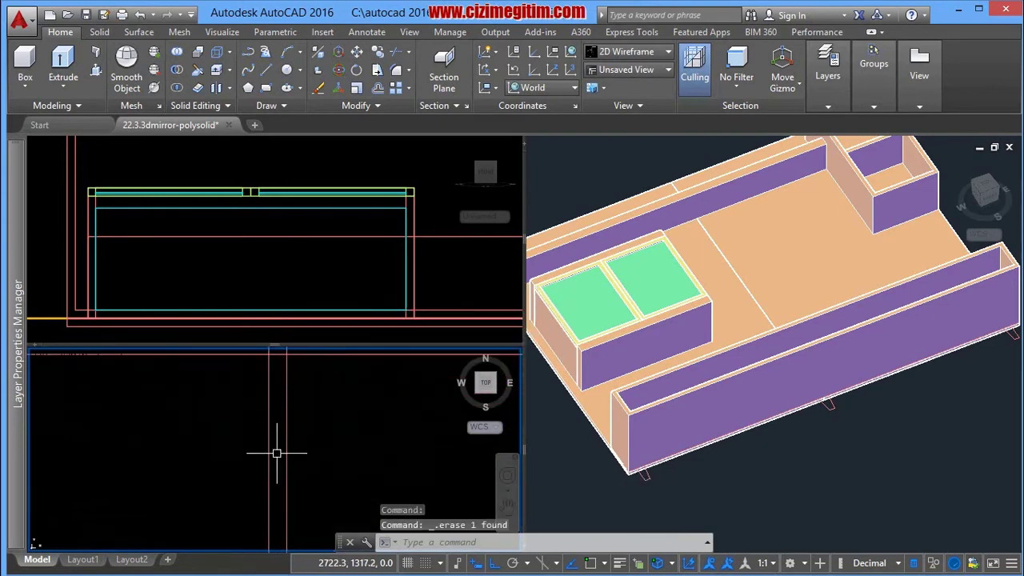
pyautogui.scroll(-1, 274, 450)
pyautogui.scroll(-1, 267, 432)
pyautogui.scroll(-1, 278, 432)
pyautogui.scroll(-1, 279, 432)
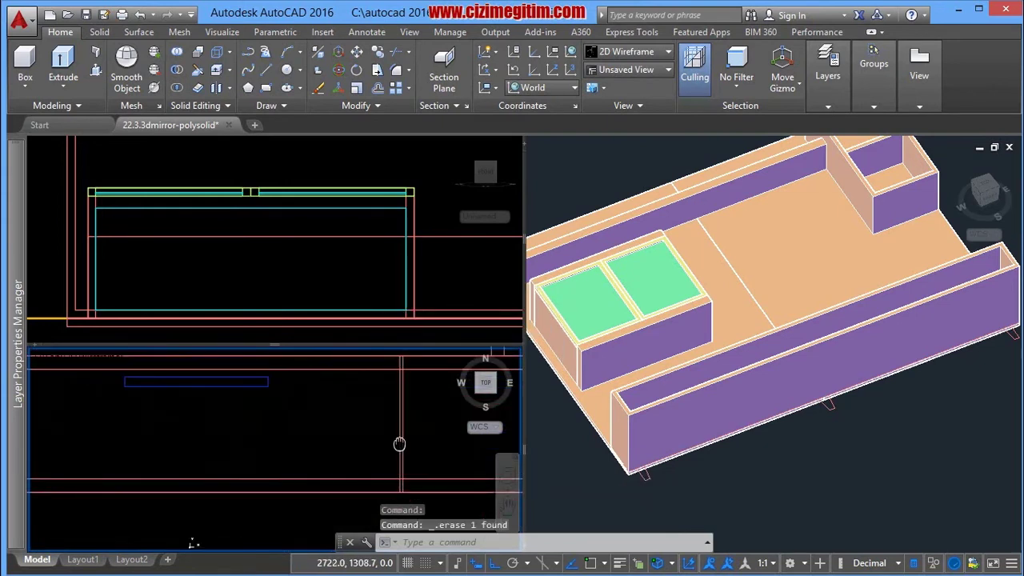
pyautogui.scroll(-1, 274, 434)
pyautogui.scroll(-1, 321, 429)
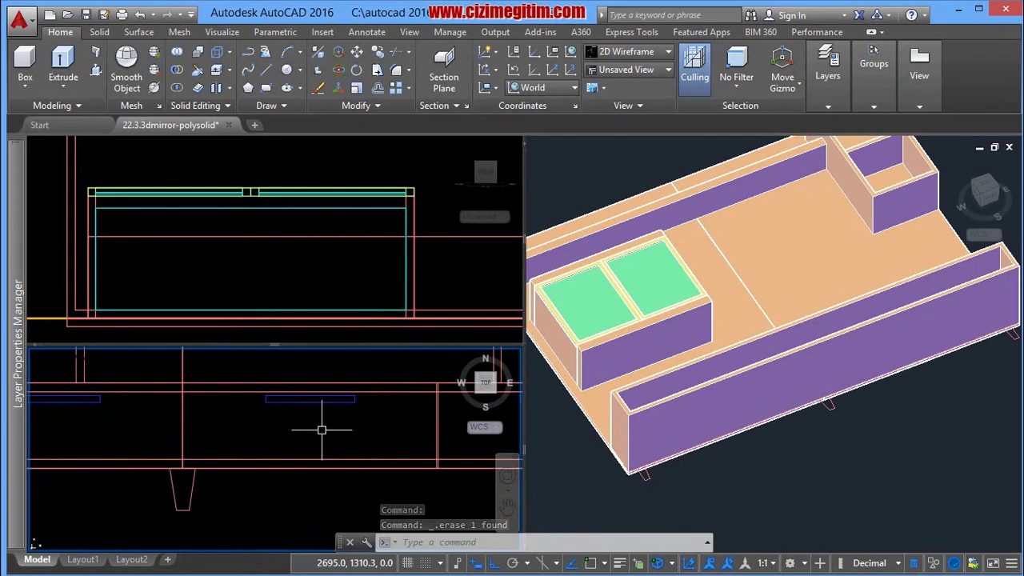
# - Try a 0.2 offset, cancel it, and check the bottom panel solid's dimensions
pyautogui.write('o')
pyautogui.press('Return')
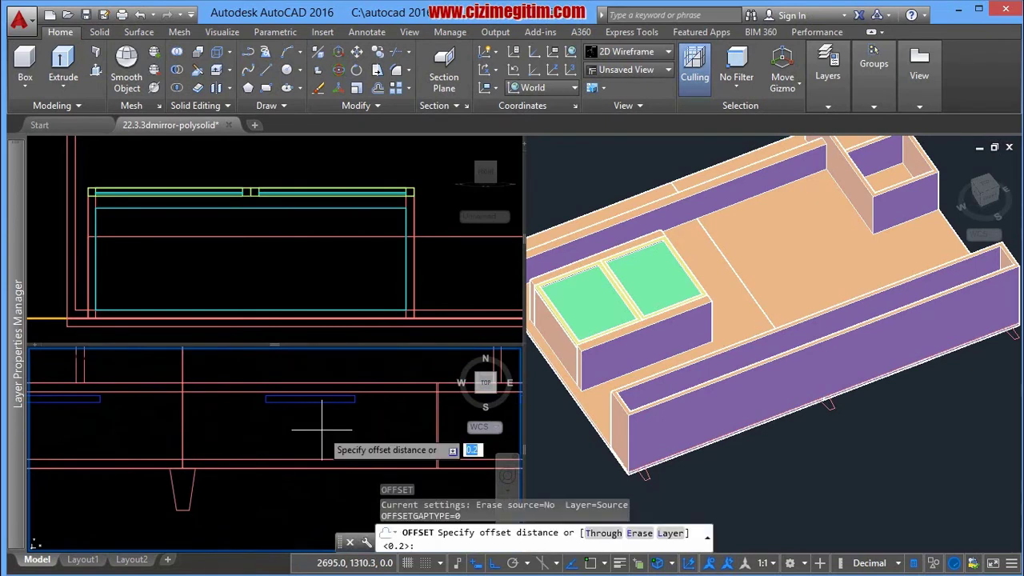
pyautogui.press('Return')
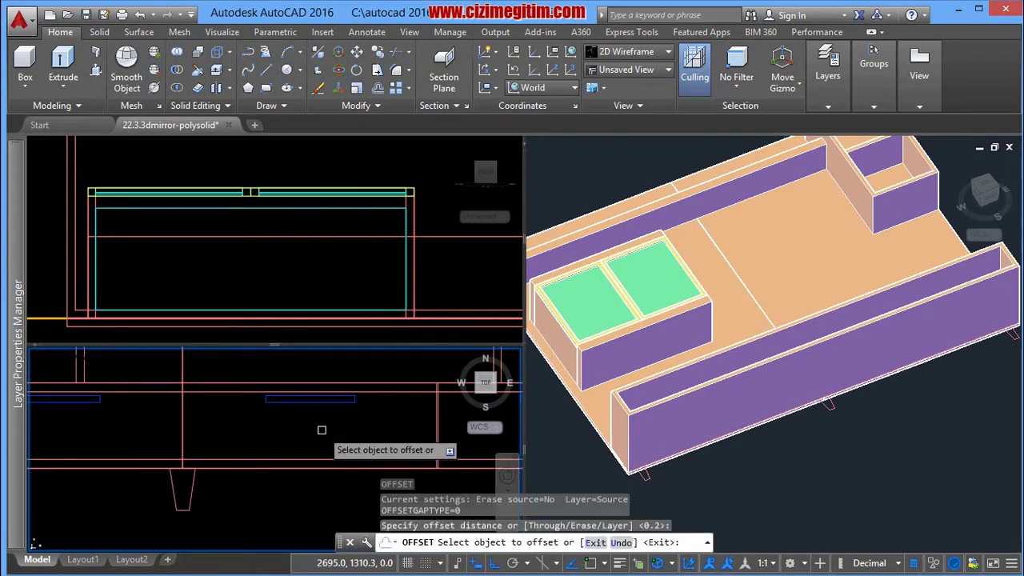
pyautogui.click(183, 416)
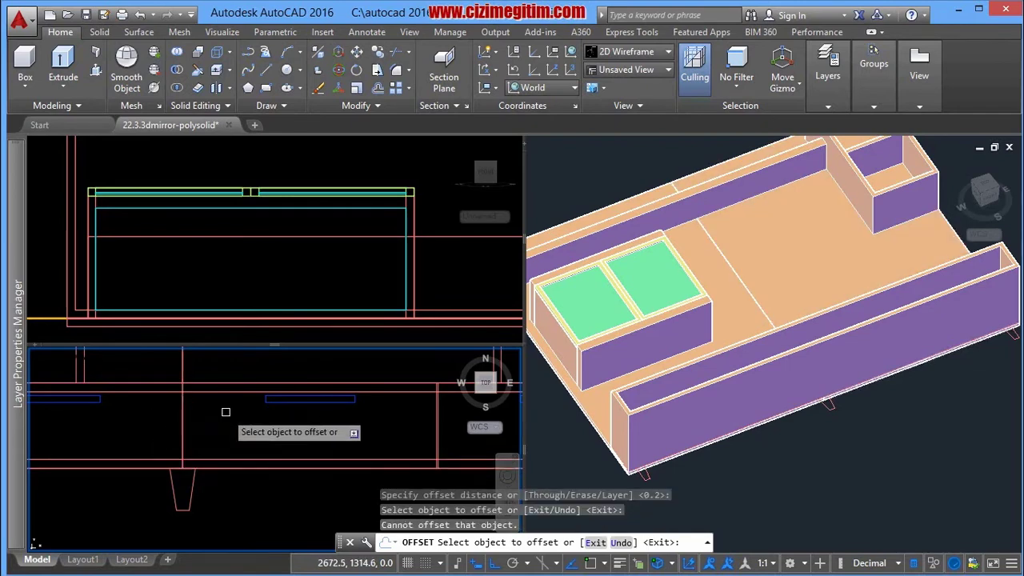
pyautogui.scroll(1, 172, 436)
pyautogui.press('Escape')
pyautogui.click(168, 424)
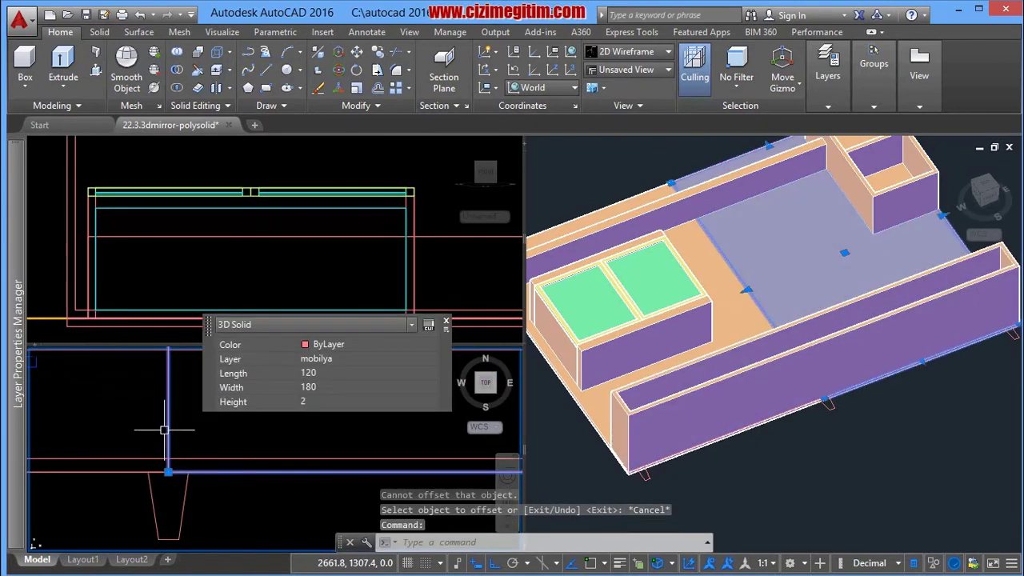
pyautogui.press('Escape')
# - Repeat OFFSET at 0.2, using selection cycling to offset the vertical Line instead of the 3D Solid
pyautogui.rightClick(246, 393)
pyautogui.click(276, 124)
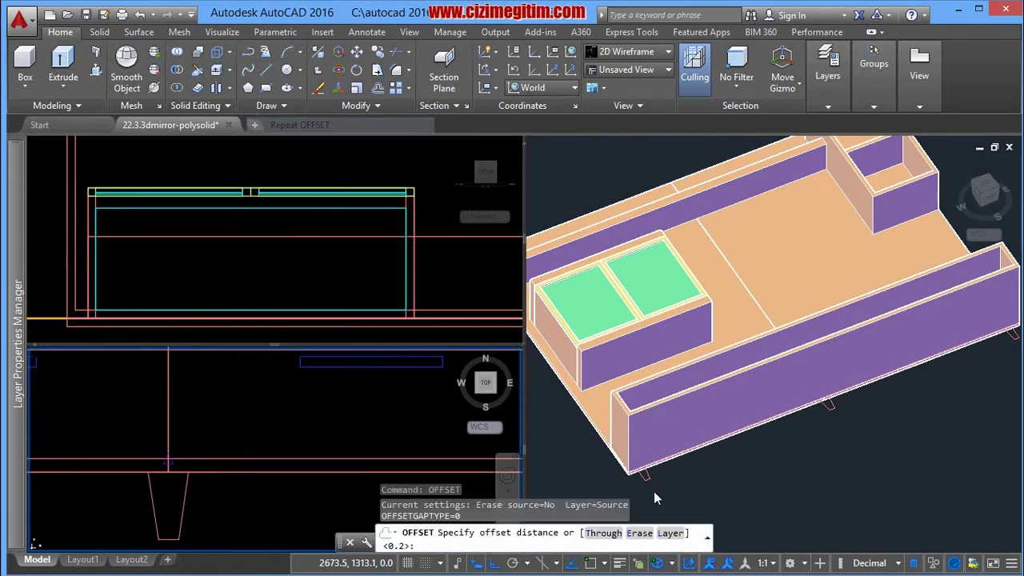
pyautogui.rightClick(195, 400)
pyautogui.click(229, 407)
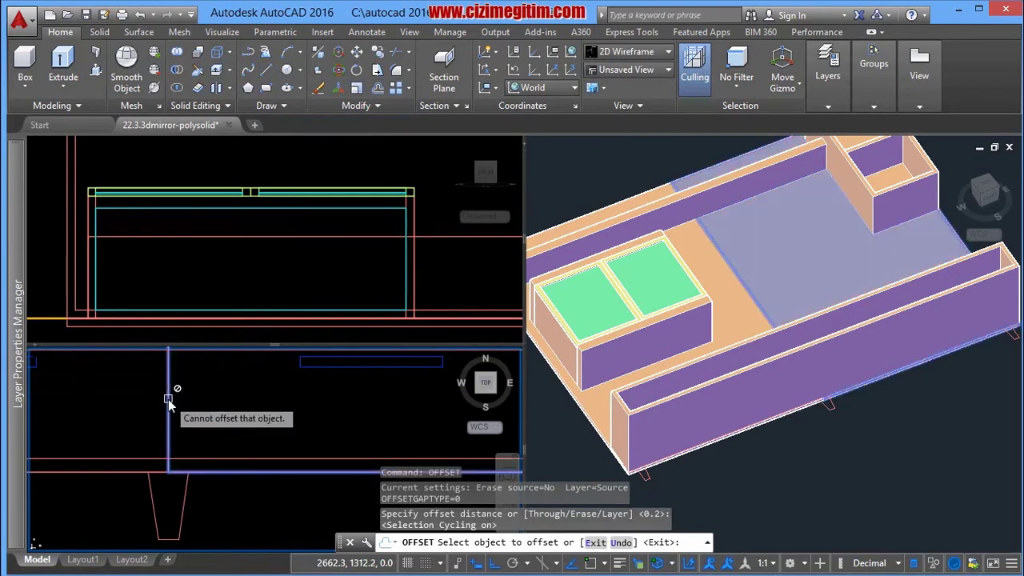
pyautogui.click(168, 399)
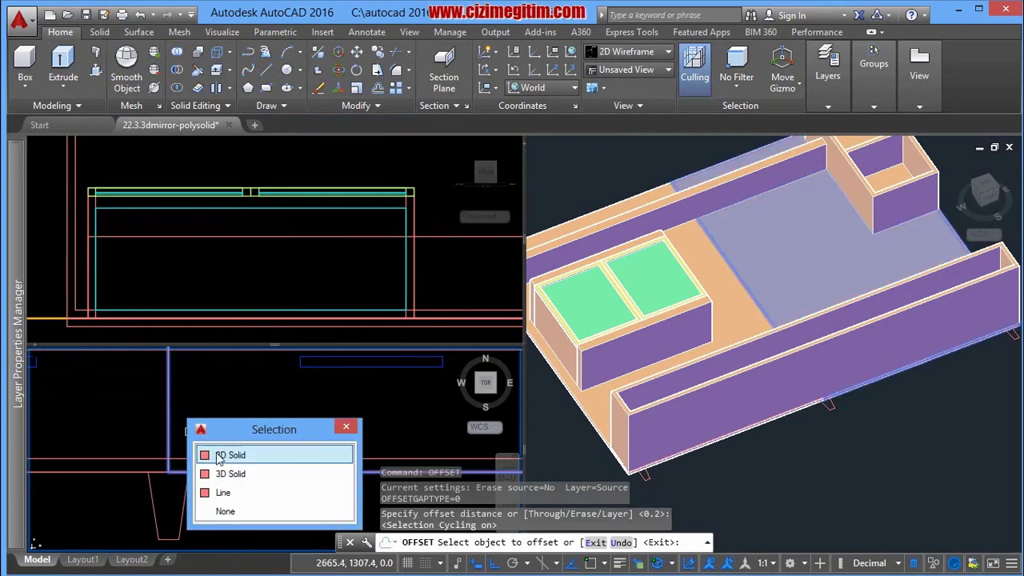
pyautogui.click(237, 493)
pyautogui.click(291, 412)
pyautogui.scroll(-2, 226, 400)
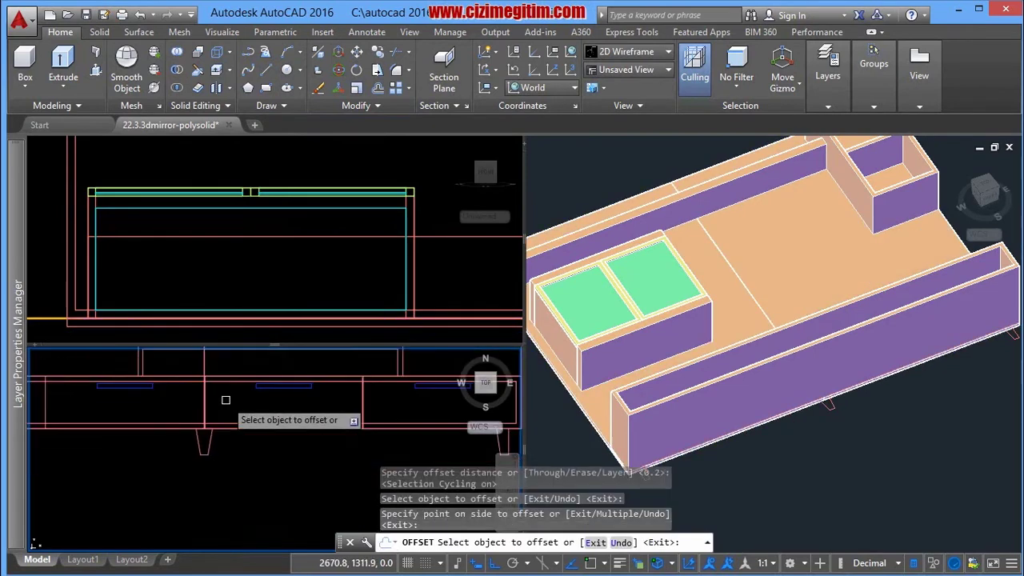
pyautogui.scroll(2, 225, 400)
pyautogui.scroll(2, 240, 400)
# - Offset the next vertical line by 0.2 via selection cycling, then recenter the cabinet front
pyautogui.click(255, 389)
pyautogui.click(252, 390)
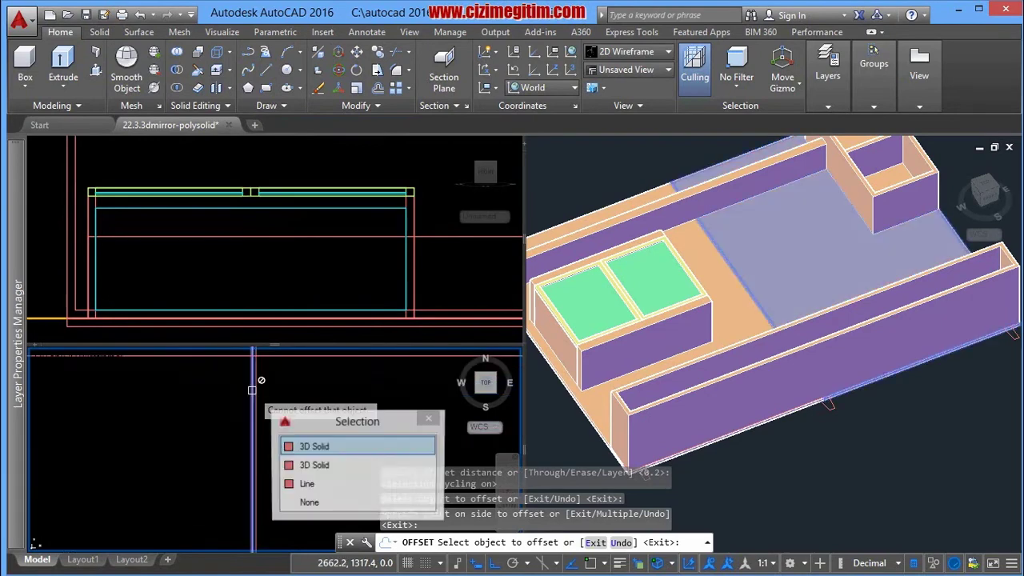
pyautogui.click(288, 484)
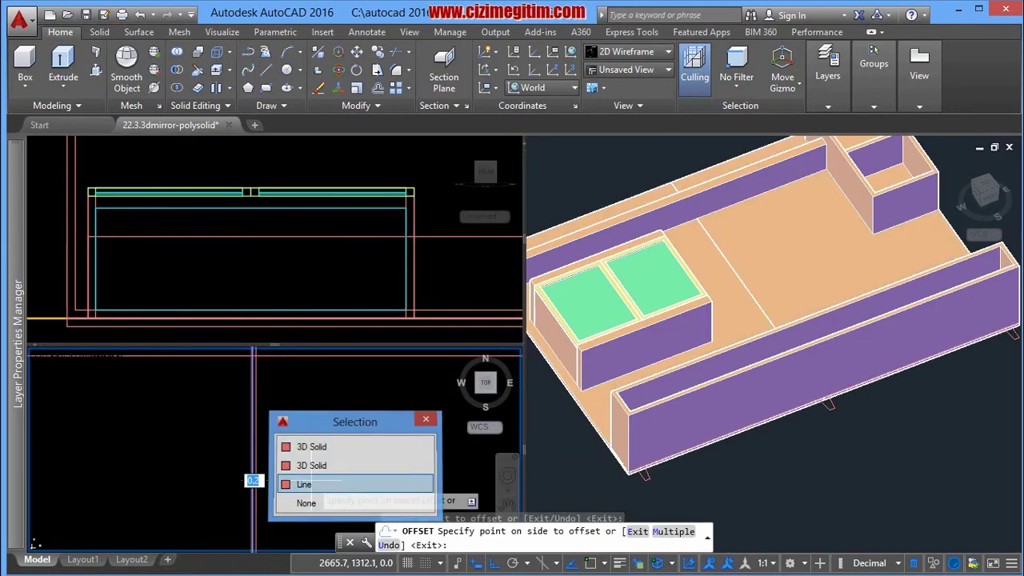
pyautogui.click(194, 464)
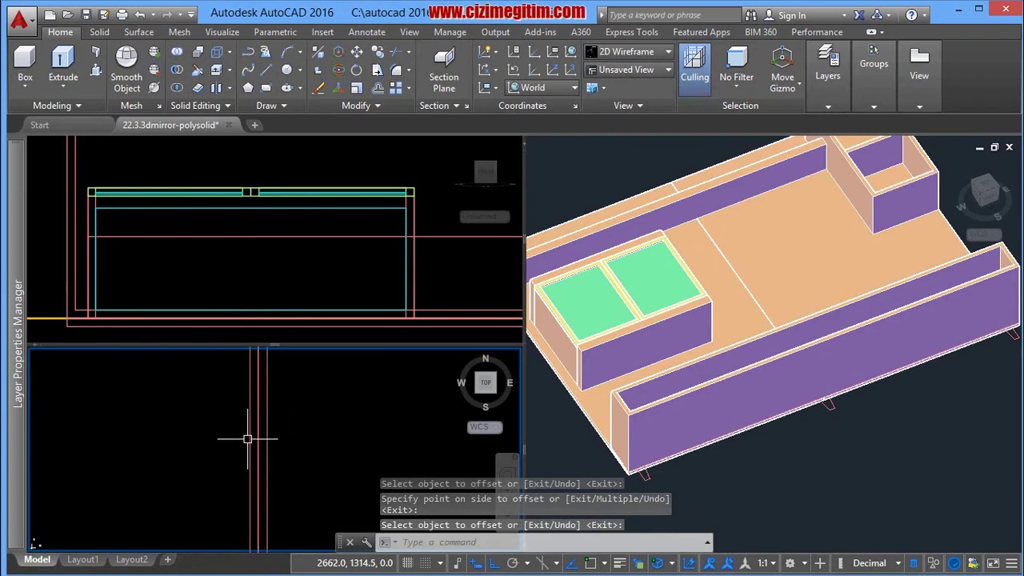
pyautogui.scroll(-3, 248, 439)
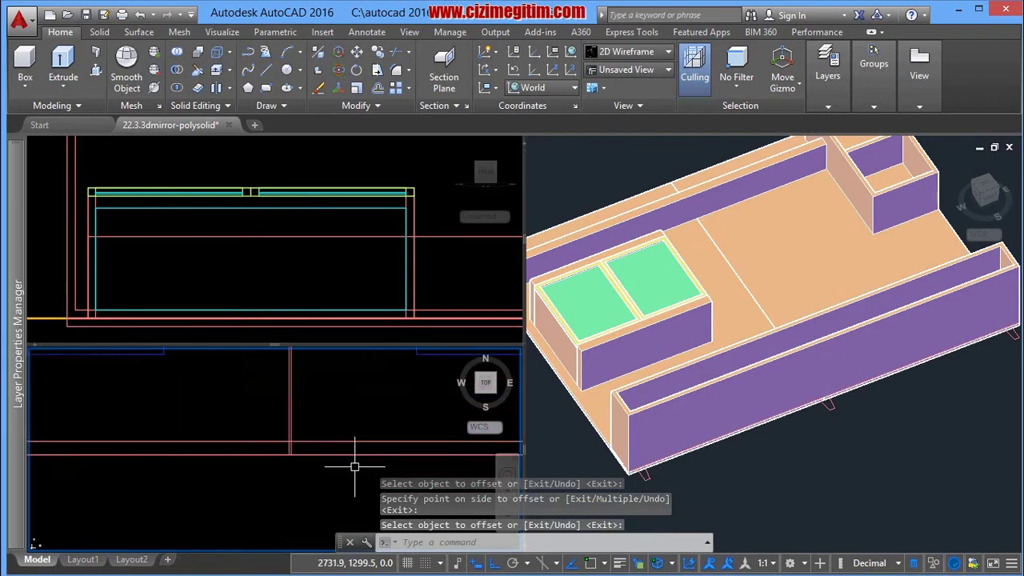
pyautogui.scroll(-3, 344, 468)
pyautogui.scroll(-2, 288, 448)
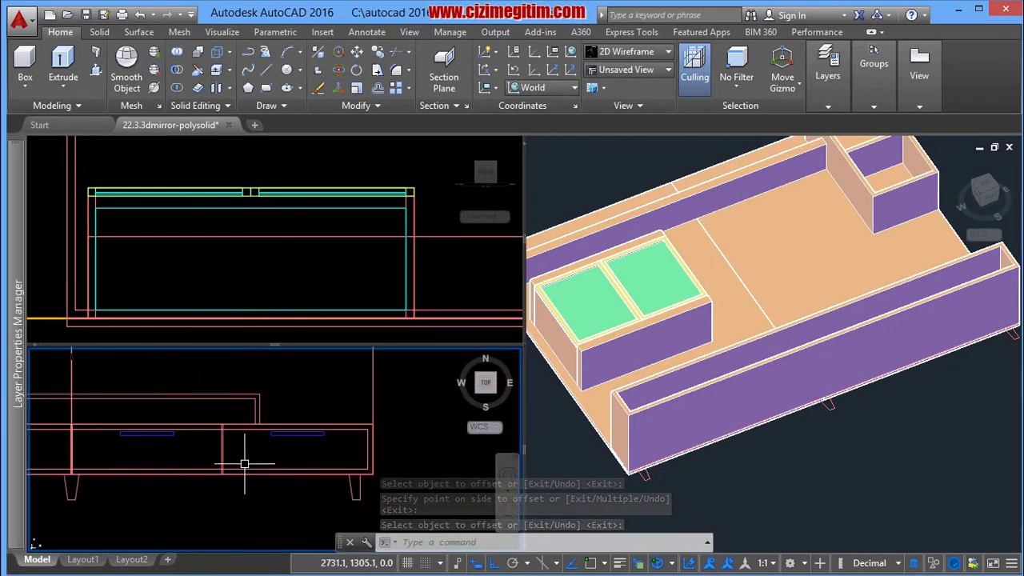
pyautogui.moveTo(244, 464); pyautogui.dragTo(229, 482, button='middle')
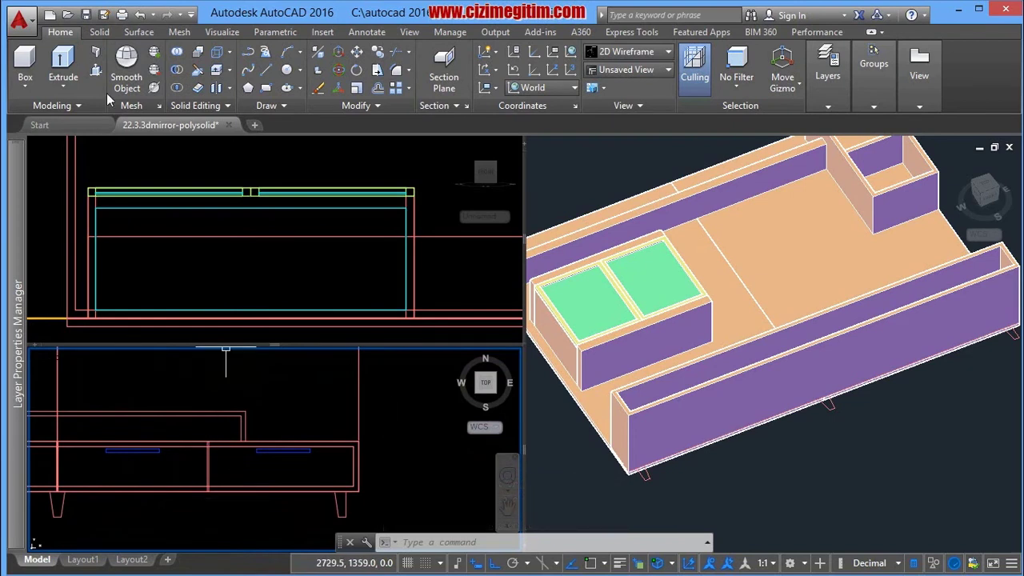
# - Check the layer controls and start a new Box solid from the plan view
pyautogui.click(821, 97)
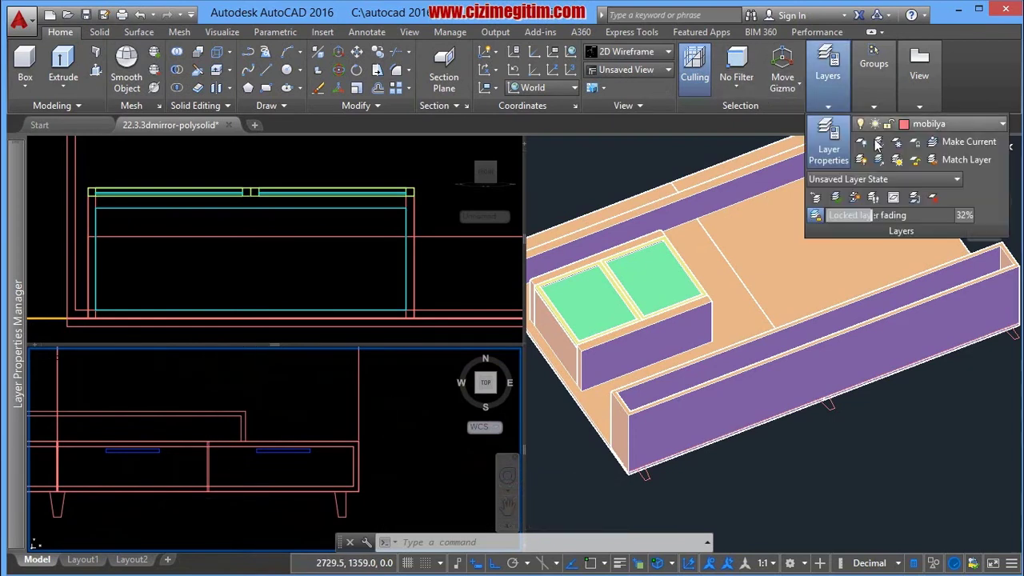
pyautogui.click(826, 432)
pyautogui.scroll(2, 532, 408)
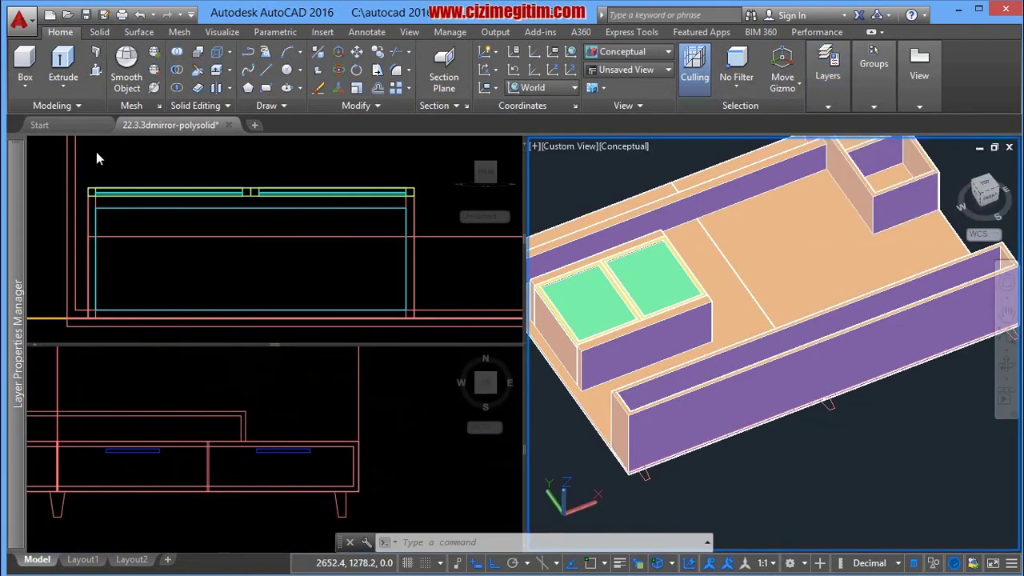
pyautogui.click(25, 65)
pyautogui.click(244, 475)
pyautogui.scroll(2, 232, 475)
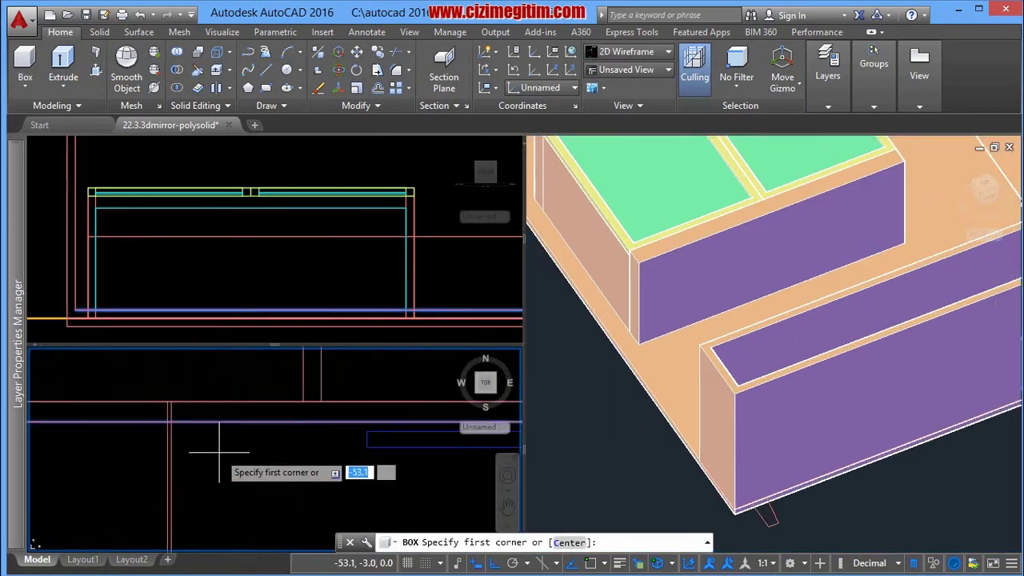
pyautogui.scroll(2, 192, 394)
pyautogui.scroll(-2, 140, 373)
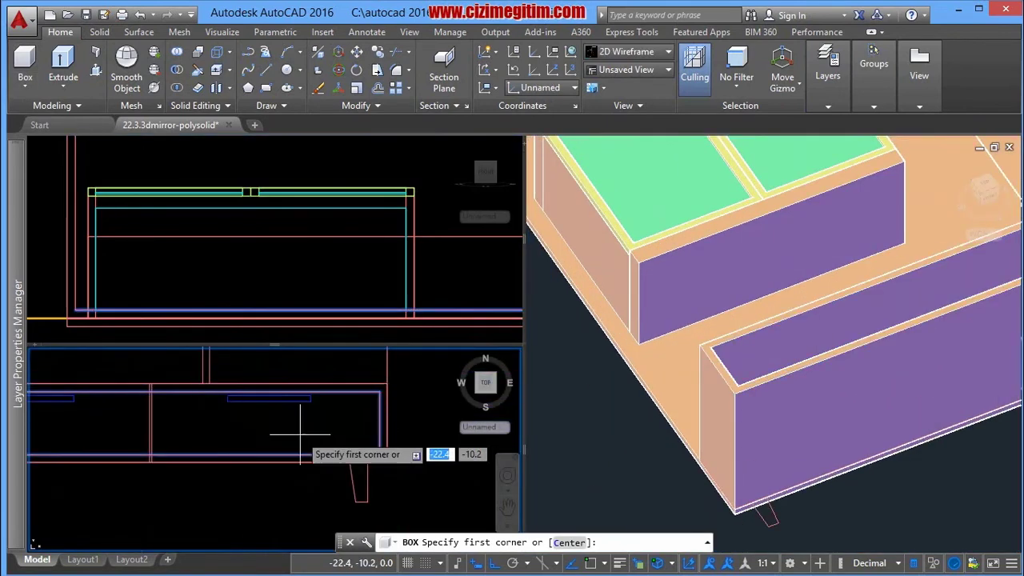
pyautogui.scroll(-2, 300, 432)
# - Orbit the 3D viewport to a low, tilted view along the long lower compartment
pyautogui.click(767, 430)
pyautogui.scroll(3, 767, 430)
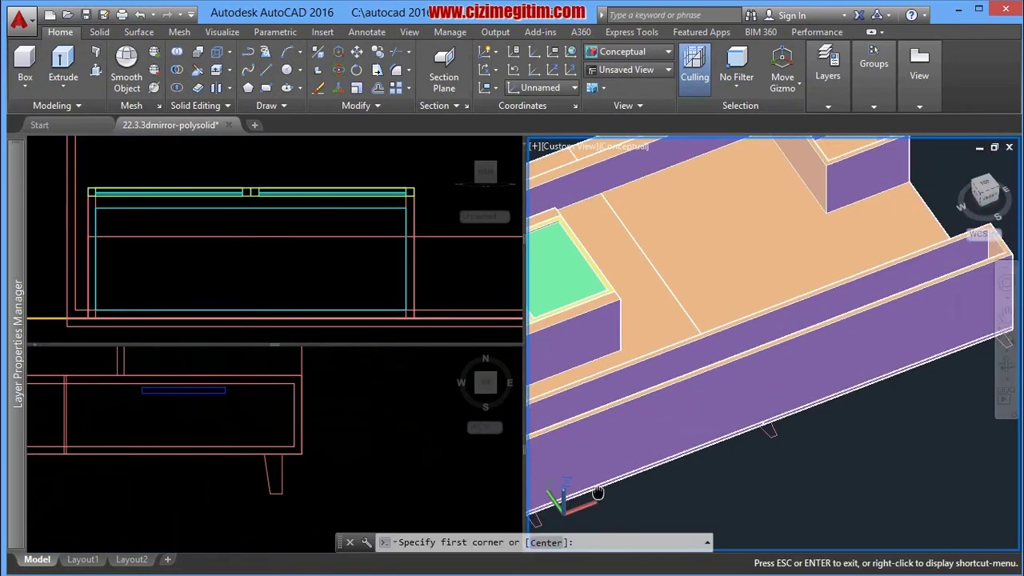
pyautogui.scroll(-2, 876, 468)
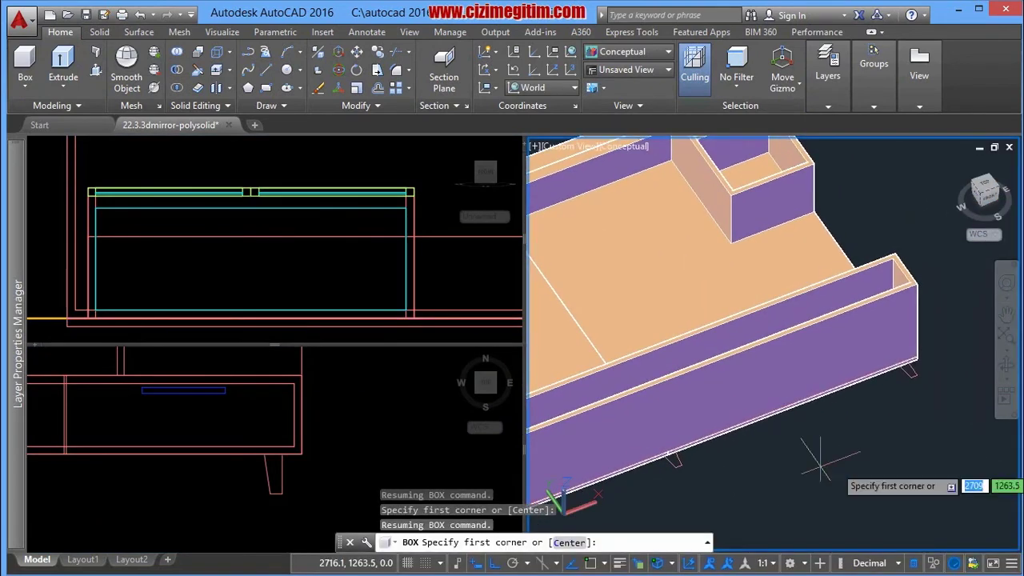
pyautogui.click(1005, 367)
pyautogui.moveTo(883, 395)
pyautogui.mouseDown()
pyautogui.moveTo(796, 238)
pyautogui.moveTo(816, 442)
pyautogui.moveTo(830, 437)
pyautogui.mouseUp()
pyautogui.rightClick(830, 442)
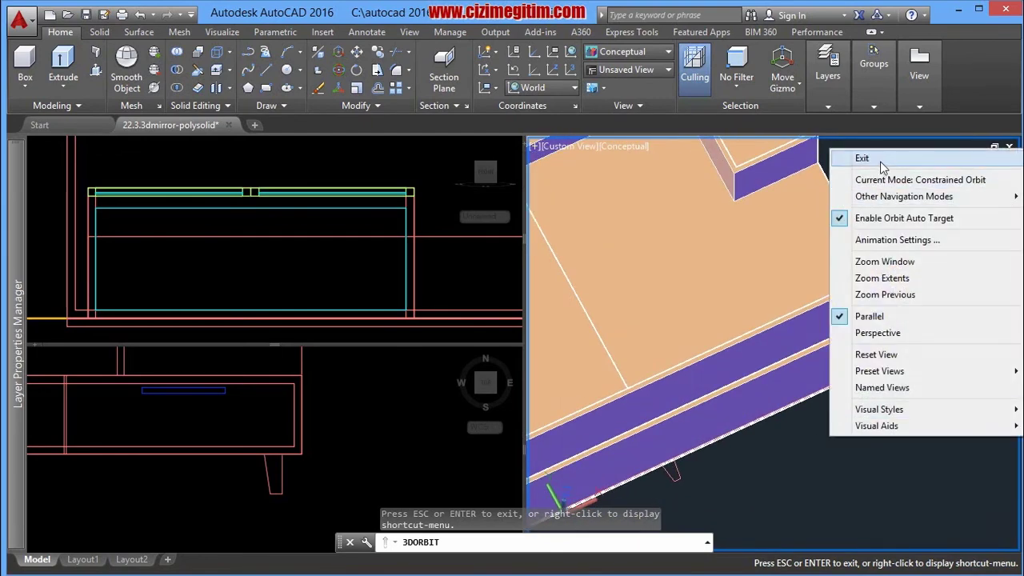
# - Frame the drawers and legs in the Top viewport and turn on OSNAP
pyautogui.click(864, 155)
pyautogui.scroll(2, 308, 407)
pyautogui.scroll(2, 300, 436)
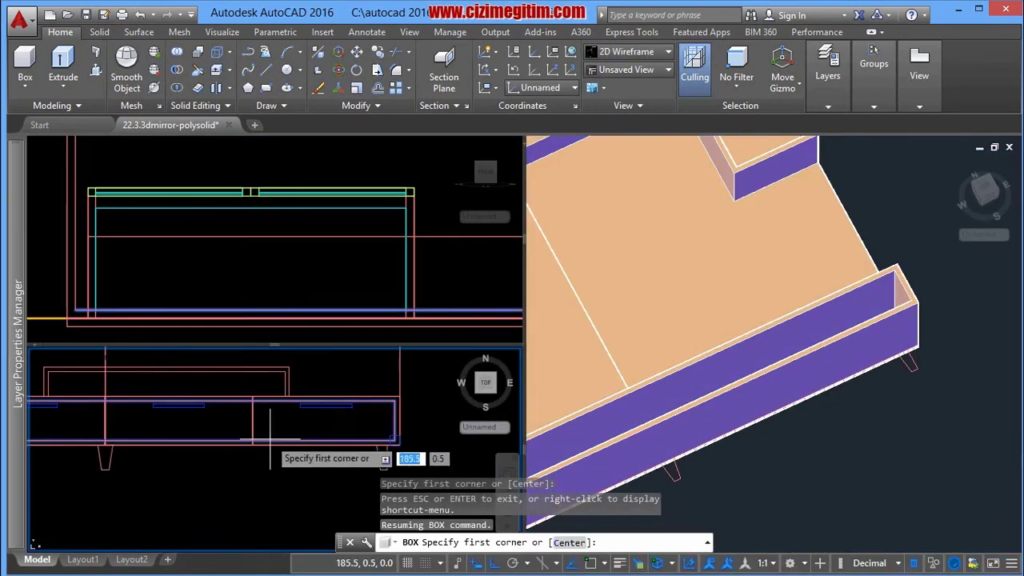
pyautogui.scroll(2, 268, 436)
pyautogui.scroll(2, 242, 452)
pyautogui.scroll(3, 243, 453)
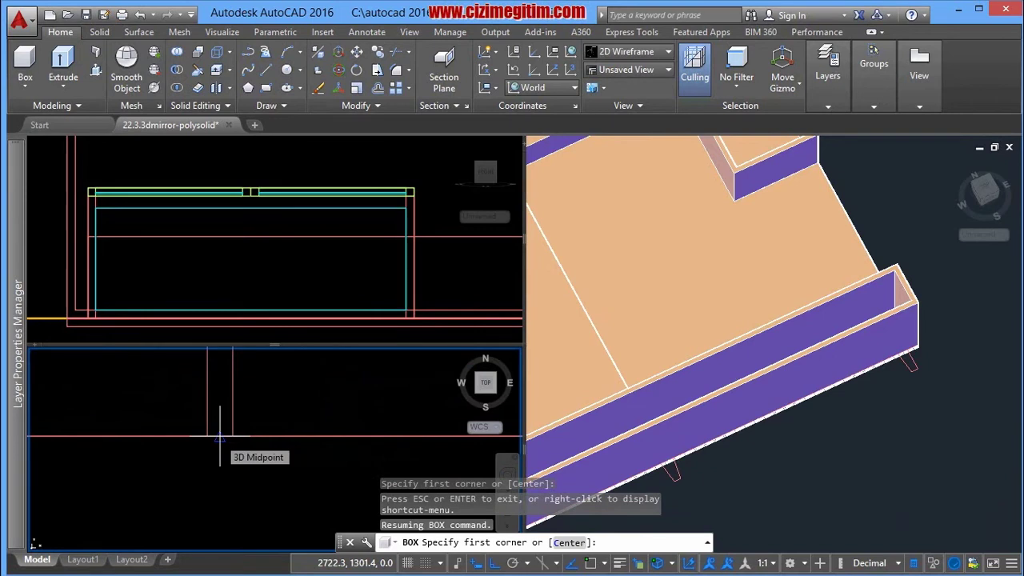
pyautogui.scroll(-3, 220, 436)
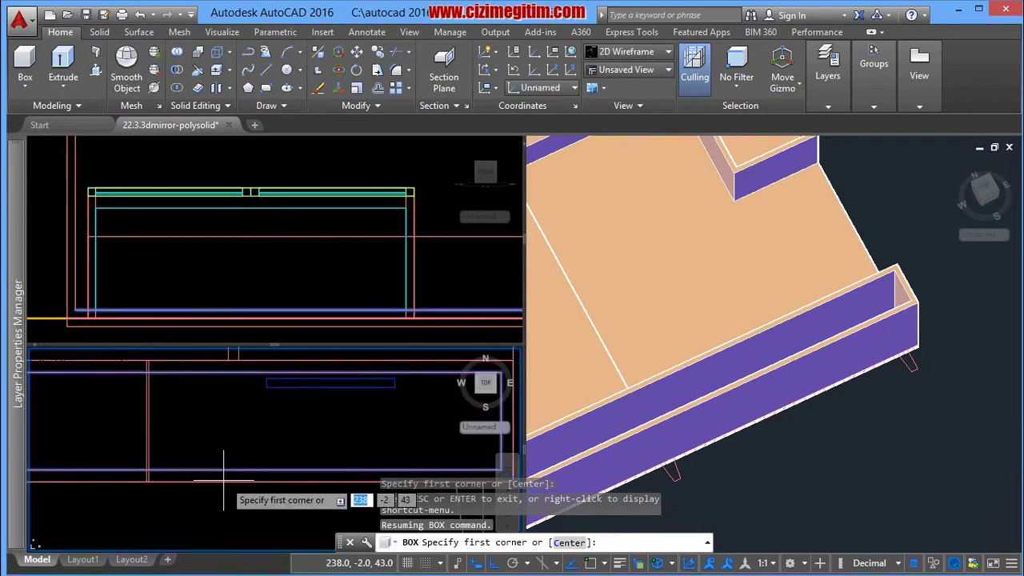
pyautogui.scroll(-2, 224, 480)
pyautogui.scroll(-2, 216, 472)
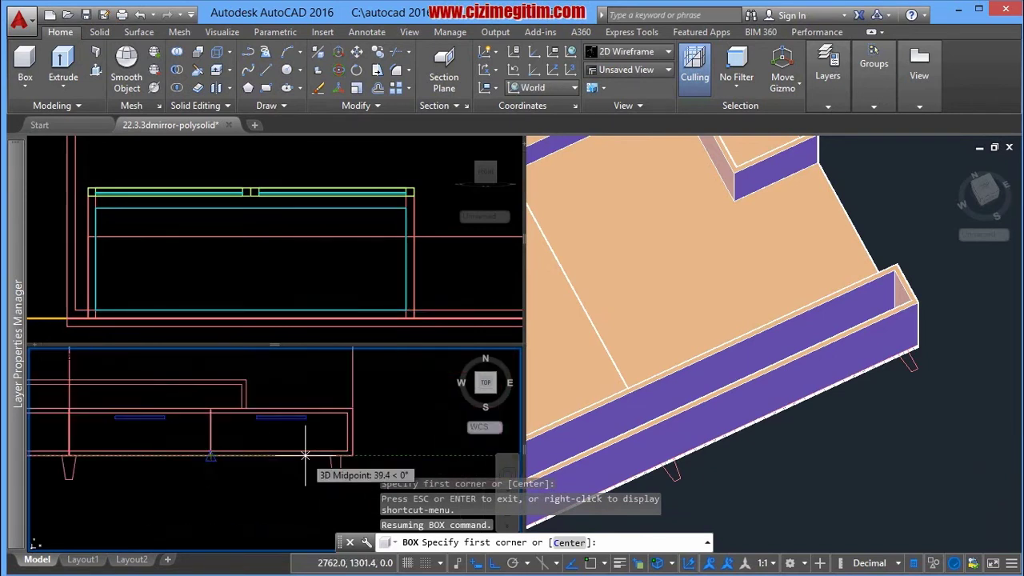
pyautogui.moveTo(355, 485); pyautogui.dragTo(314, 447, button='middle')
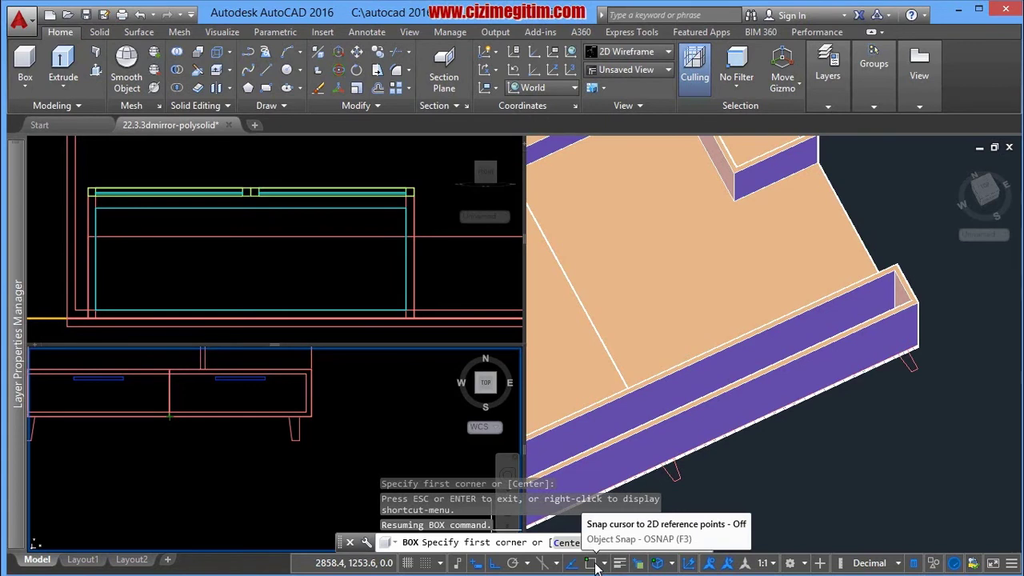
pyautogui.click(592, 564)
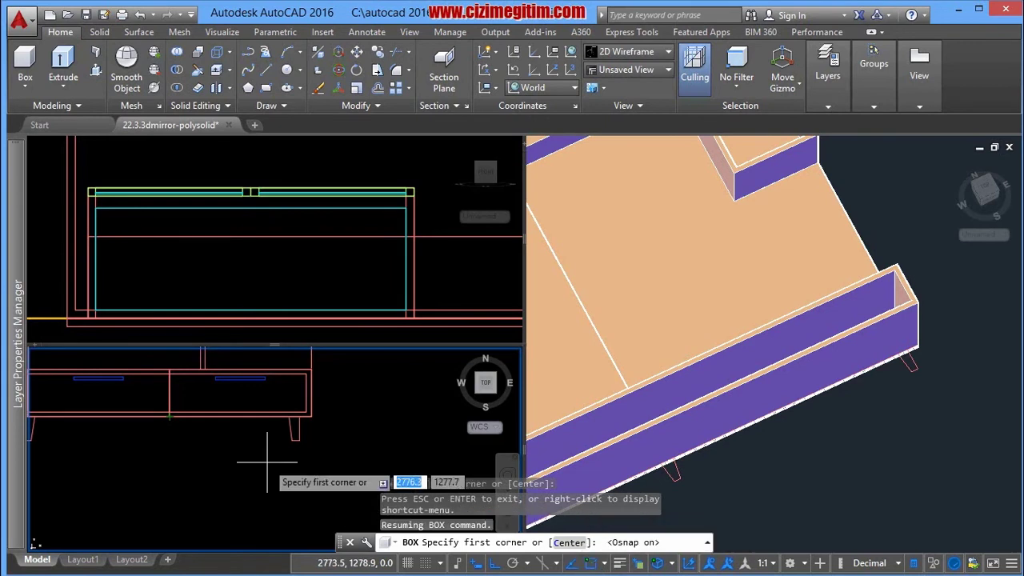
# - Draw a box panel 59.8 × 20 with height 2 between two snapped corners
pyautogui.scroll(2, 201, 457)
pyautogui.scroll(2, 183, 388)
pyautogui.scroll(2, 201, 410)
pyautogui.scroll(2, 183, 500)
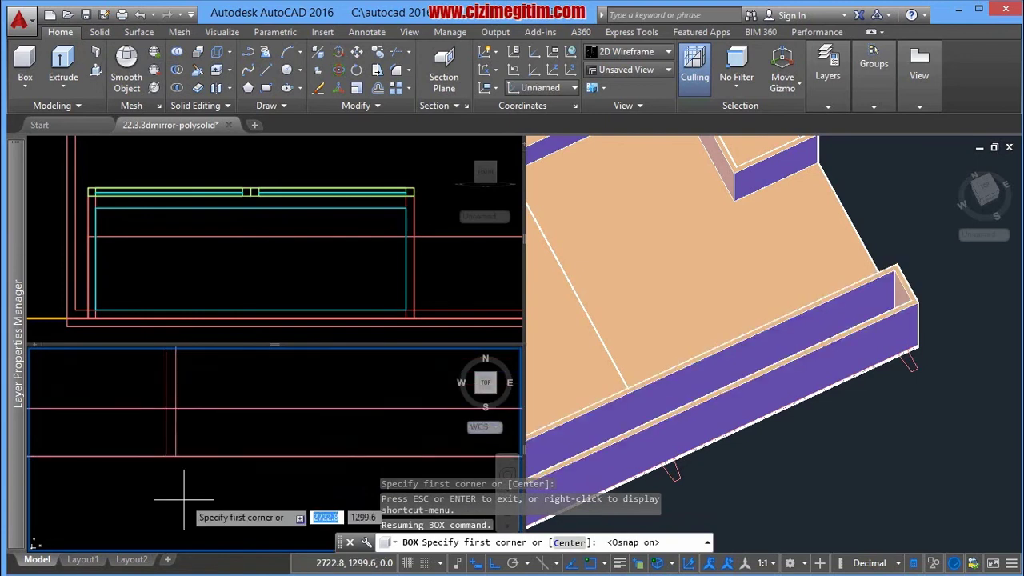
pyautogui.click(184, 457)
pyautogui.moveTo(191, 457)
pyautogui.mouseDown(button='middle')
pyautogui.moveTo(177, 466)
pyautogui.moveTo(320, 384)
pyautogui.mouseUp(button='middle')
pyautogui.scroll(1, 364, 370)
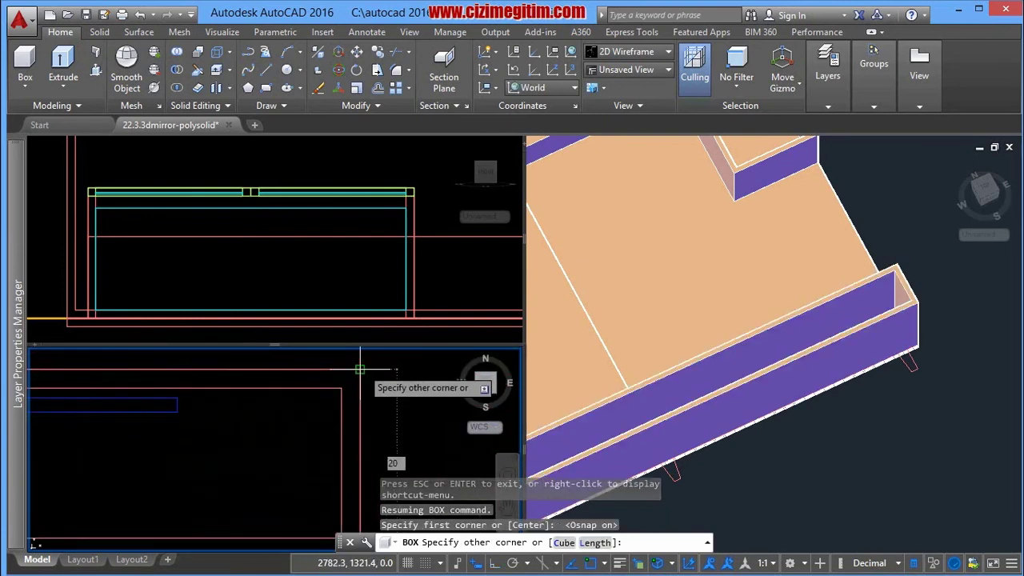
pyautogui.click(360, 370)
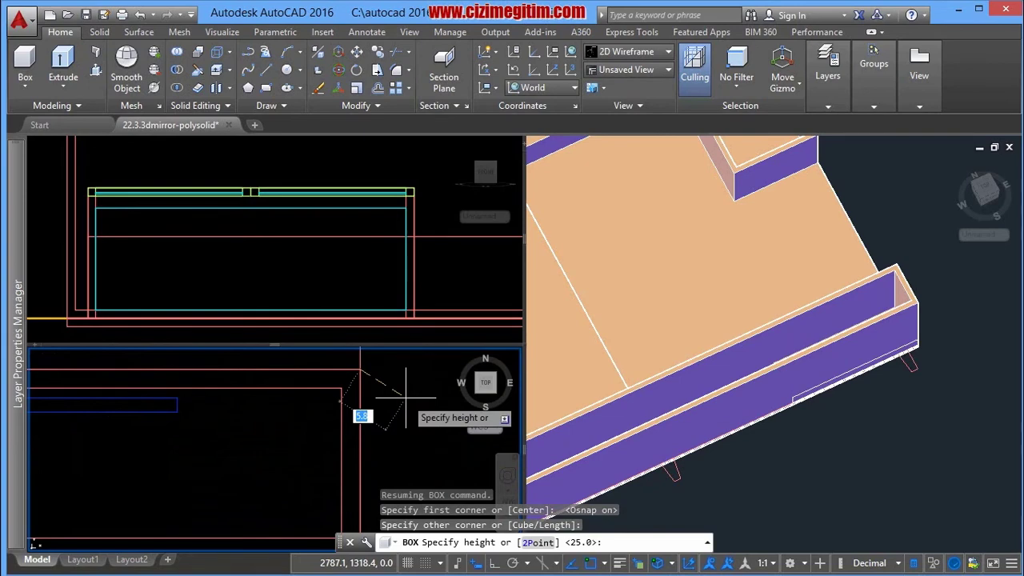
pyautogui.write('2')
pyautogui.press('Return')
# - Select the new panel in the 3D view and check its size in Quick Properties
pyautogui.click(900, 432)
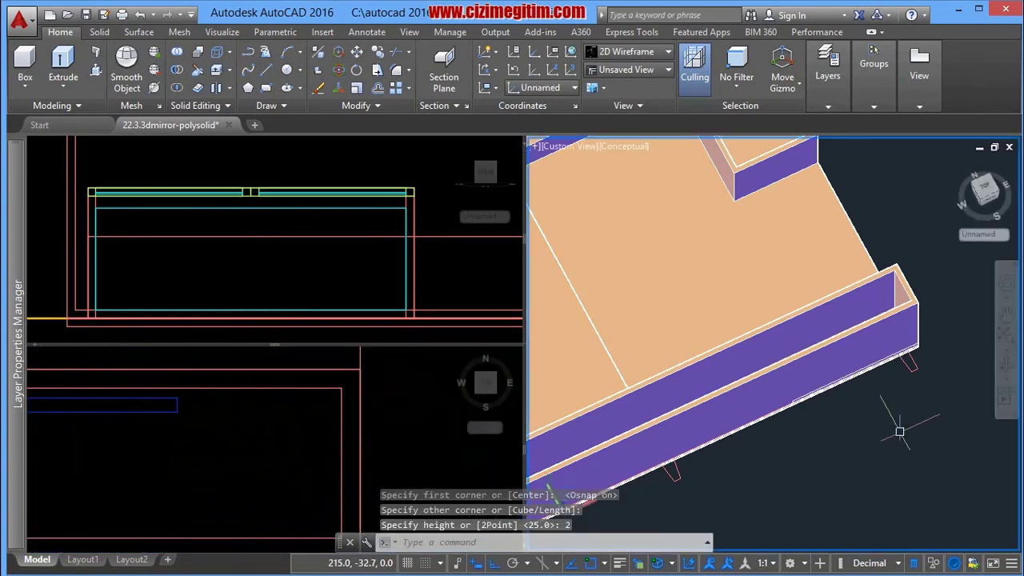
pyautogui.scroll(2, 857, 396)
pyautogui.scroll(2, 832, 400)
pyautogui.scroll(2, 800, 404)
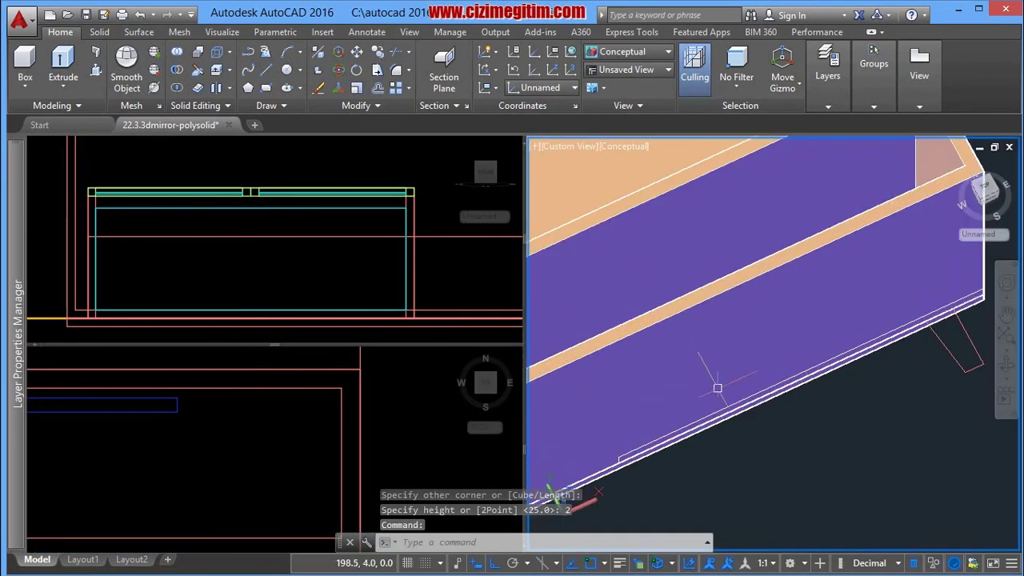
pyautogui.scroll(2, 744, 408)
pyautogui.click(744, 410)
pyautogui.scroll(-2, 744, 424)
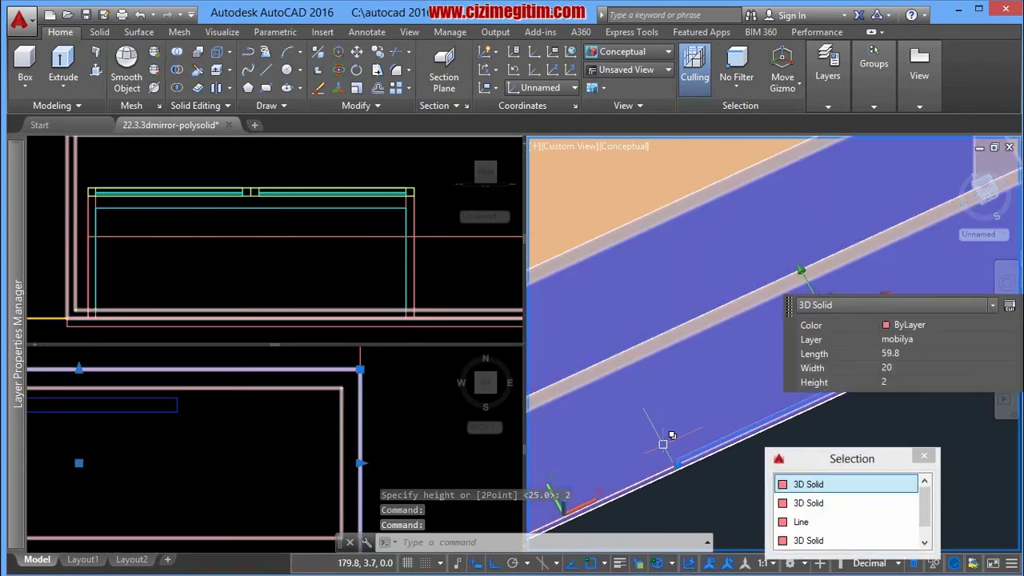
pyautogui.scroll(-2, 661, 438)
pyautogui.moveTo(658, 442); pyautogui.dragTo(564, 465, button='middle')
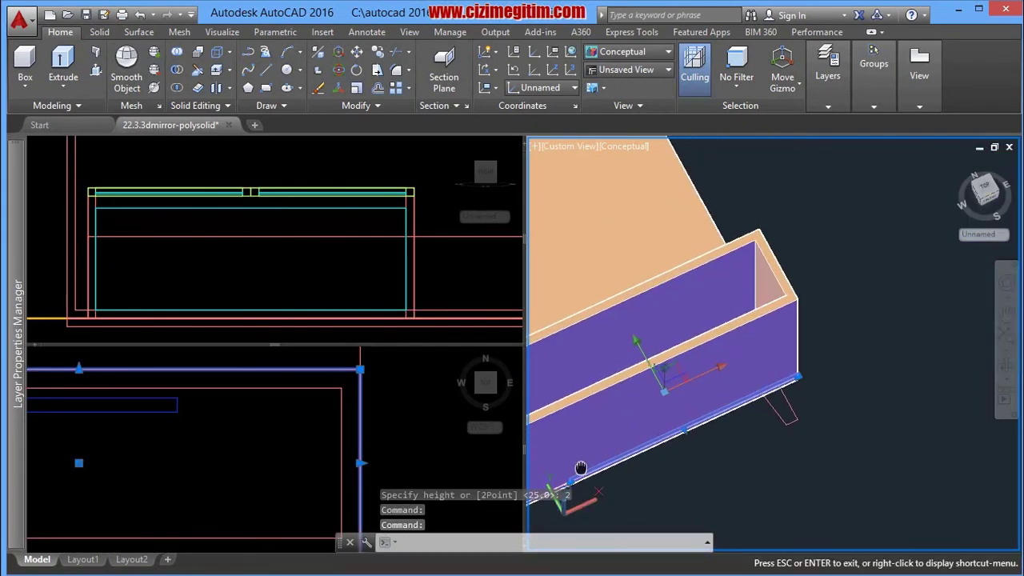
pyautogui.click(307, 443)
pyautogui.scroll(-1, 330, 437)
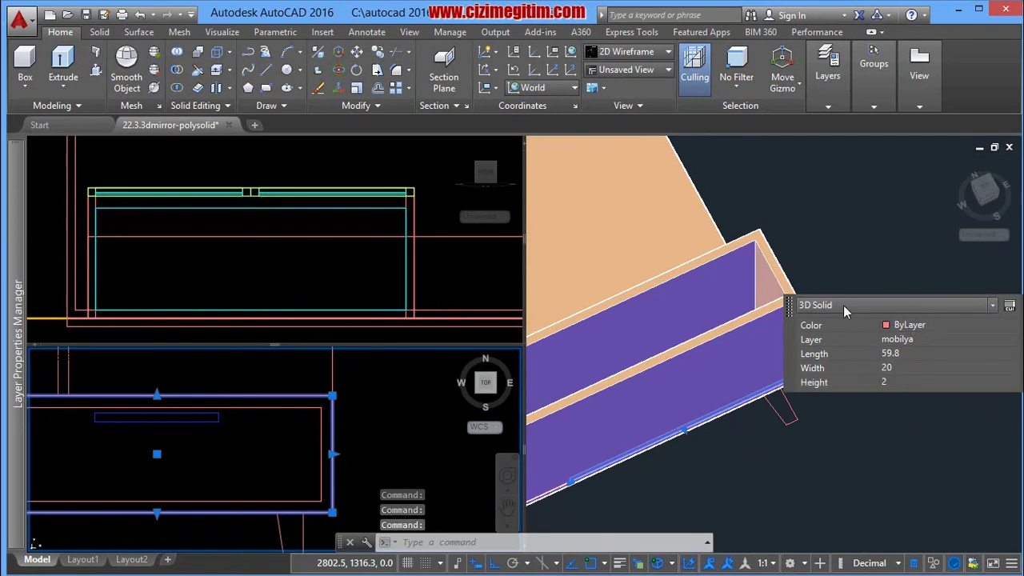
pyautogui.moveTo(294, 455); pyautogui.dragTo(328, 439, button='middle')
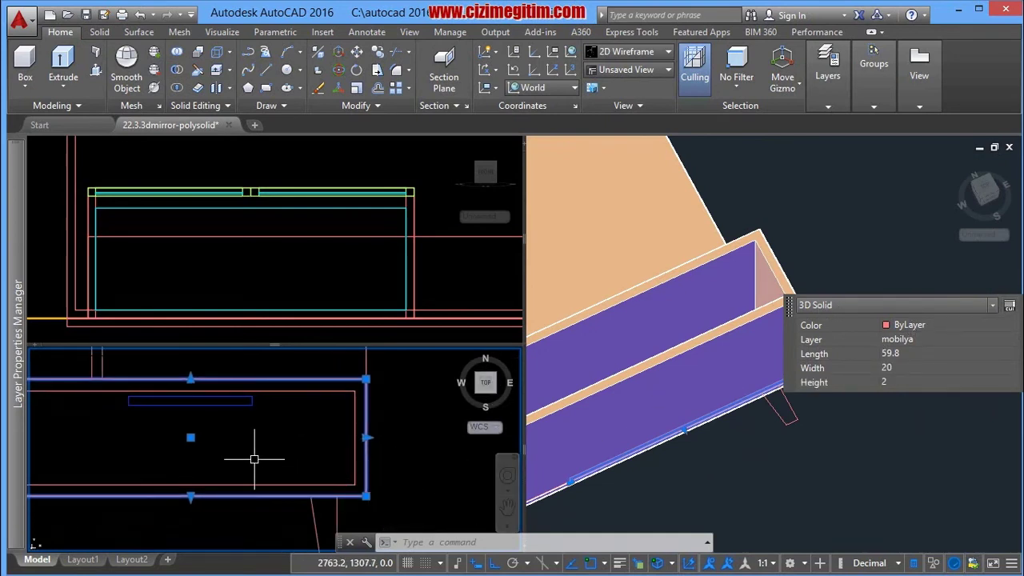
pyautogui.moveTo(254, 459); pyautogui.dragTo(355, 451, button='middle')
pyautogui.scroll(-3, 183, 447)
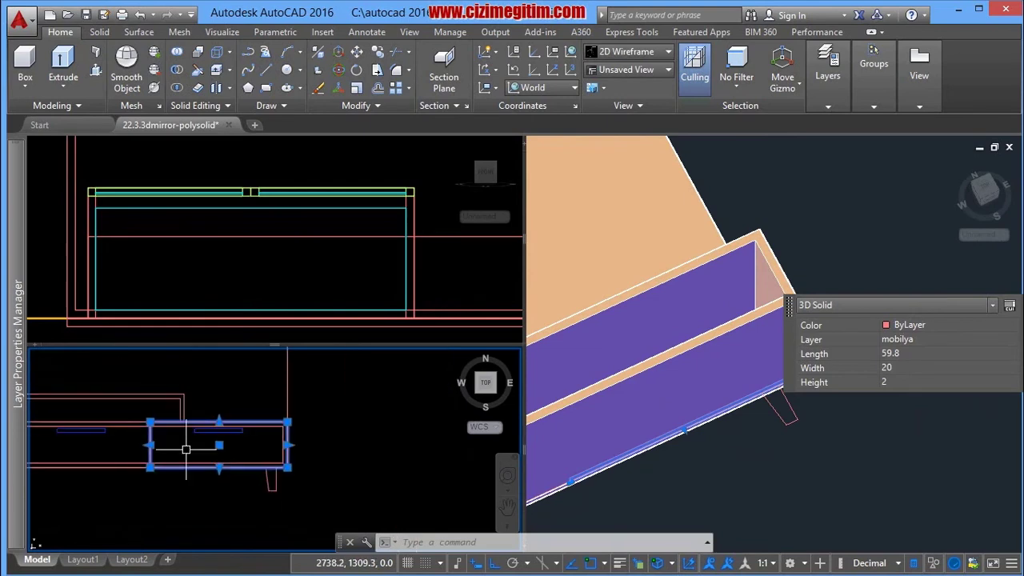
pyautogui.moveTo(735, 482)
pyautogui.keyDown('shift'); pyautogui.mouseDown(button='middle')
pyautogui.moveTo(761, 473)
pyautogui.moveTo(686, 496)
pyautogui.moveTo(704, 411)
pyautogui.moveTo(728, 398)
pyautogui.mouseUp(button='middle'); pyautogui.keyUp('shift')
# - Move the 59.8 × 20 × 2 panel up along Z from its corner into place
pyautogui.rightClick(728, 398)
pyautogui.click(760, 139)
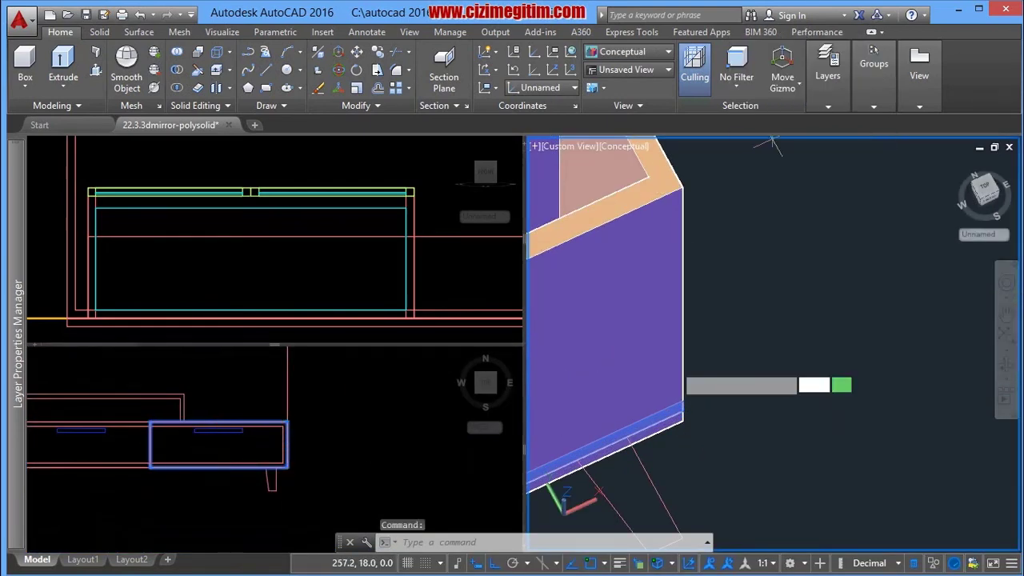
pyautogui.scroll(2, 680, 392)
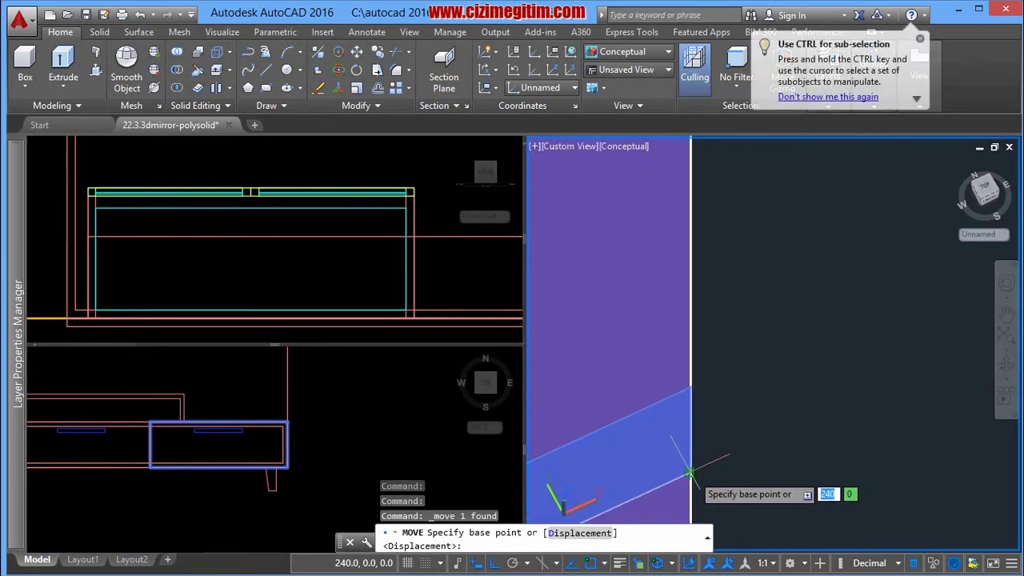
pyautogui.click(689, 473)
pyautogui.moveTo(708, 411)
pyautogui.keyDown('shift'); pyautogui.mouseDown(button='middle')
pyautogui.moveTo(690, 327)
pyautogui.moveTo(701, 327)
pyautogui.moveTo(645, 377)
pyautogui.mouseUp(button='middle'); pyautogui.keyUp('shift')
pyautogui.scroll(-5, 693, 295)
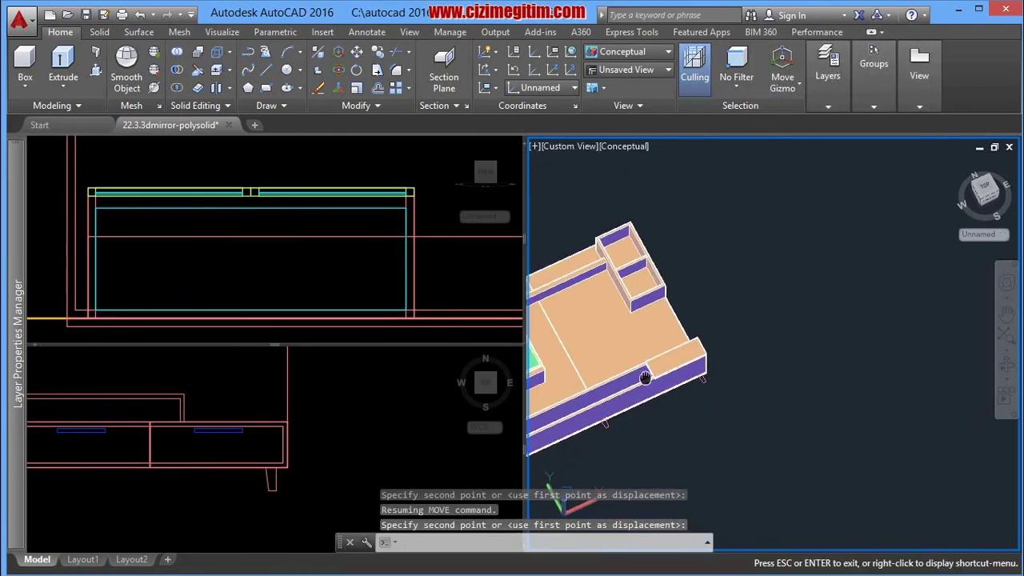
pyautogui.click(645, 378)
pyautogui.click(121, 454)
pyautogui.scroll(2, 245, 421)
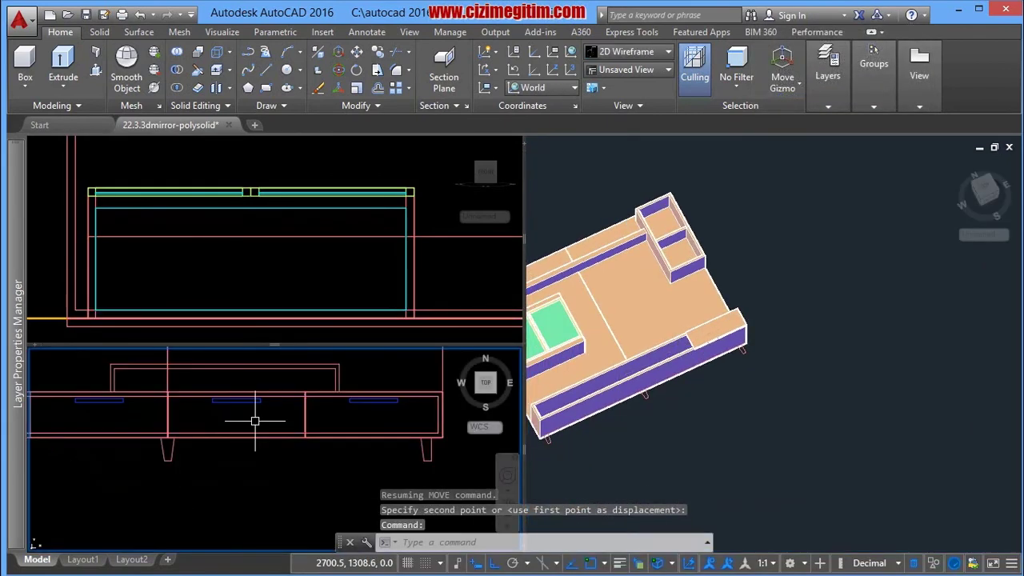
pyautogui.scroll(2, 208, 419)
pyautogui.scroll(2, 179, 416)
pyautogui.scroll(-4, 178, 416)
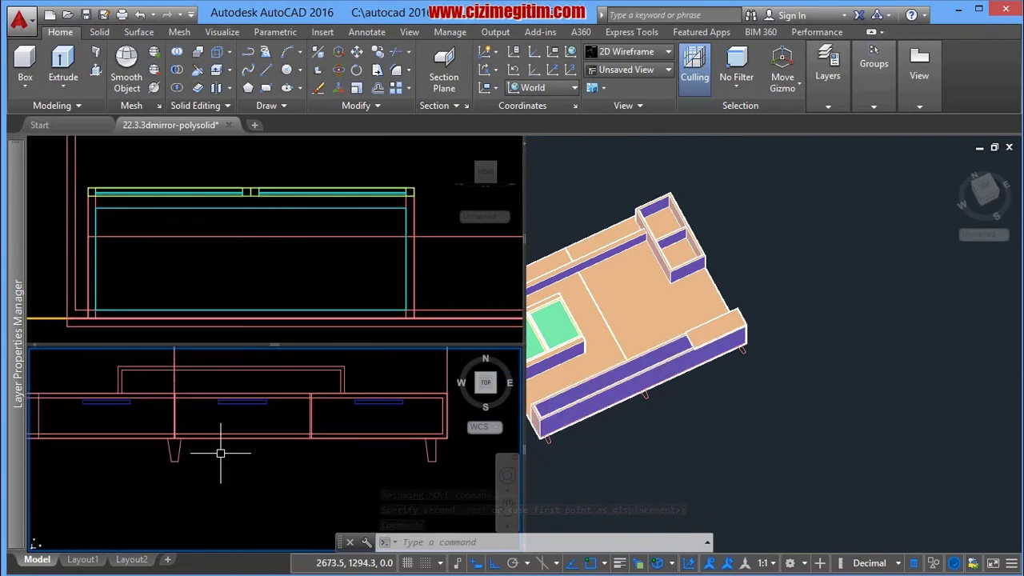
pyautogui.scroll(2, 183, 434)
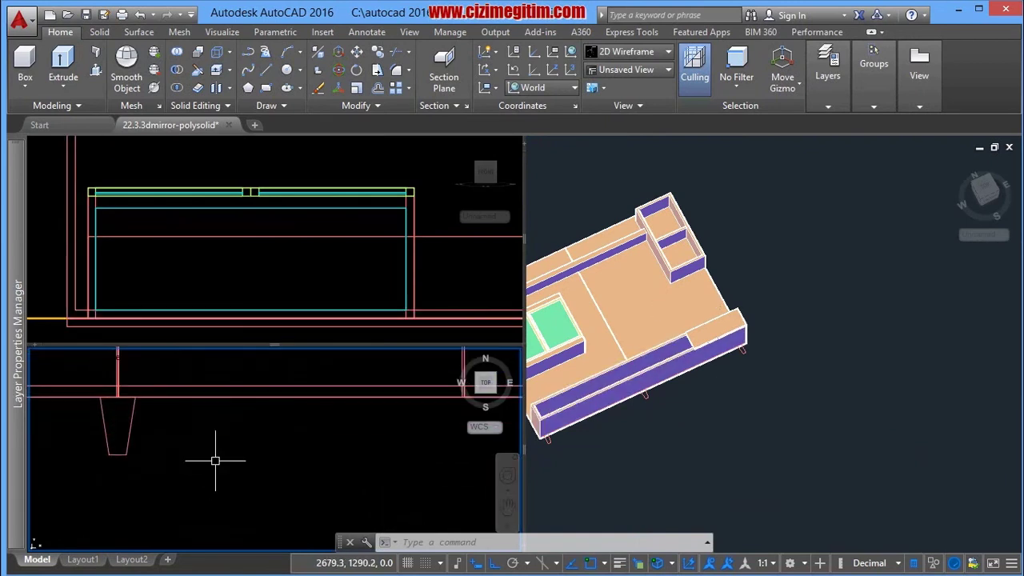
pyautogui.moveTo(259, 512)
pyautogui.mouseDown(button='middle')
pyautogui.moveTo(262, 496)
pyautogui.moveTo(252, 496)
pyautogui.mouseUp(button='middle')
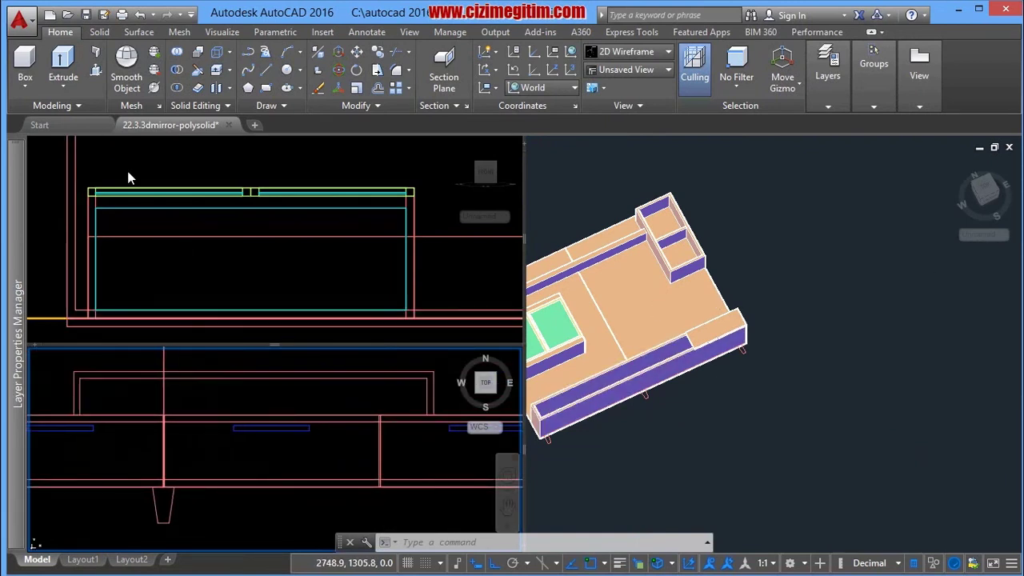
# - Draw a 20 × 59.6 box, 2 high, between snapped corners in the Top viewport
pyautogui.click(35, 70)
pyautogui.scroll(2, 183, 421)
pyautogui.scroll(2, 137, 400)
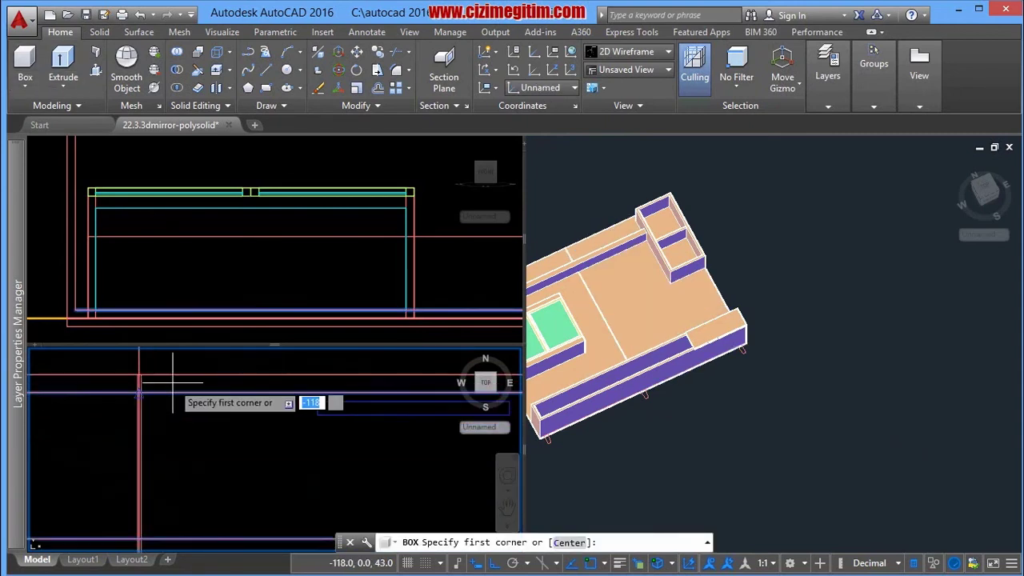
pyautogui.scroll(1, 140, 369)
pyautogui.click(113, 391)
pyautogui.scroll(2, 328, 480)
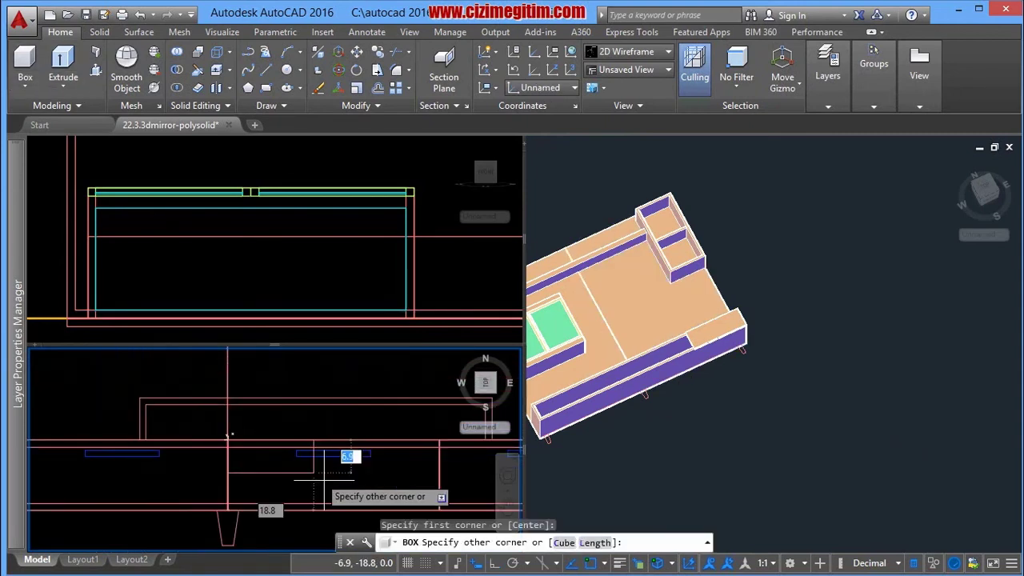
pyautogui.scroll(1, 234, 415)
pyautogui.scroll(2, 320, 396)
pyautogui.scroll(1, 352, 456)
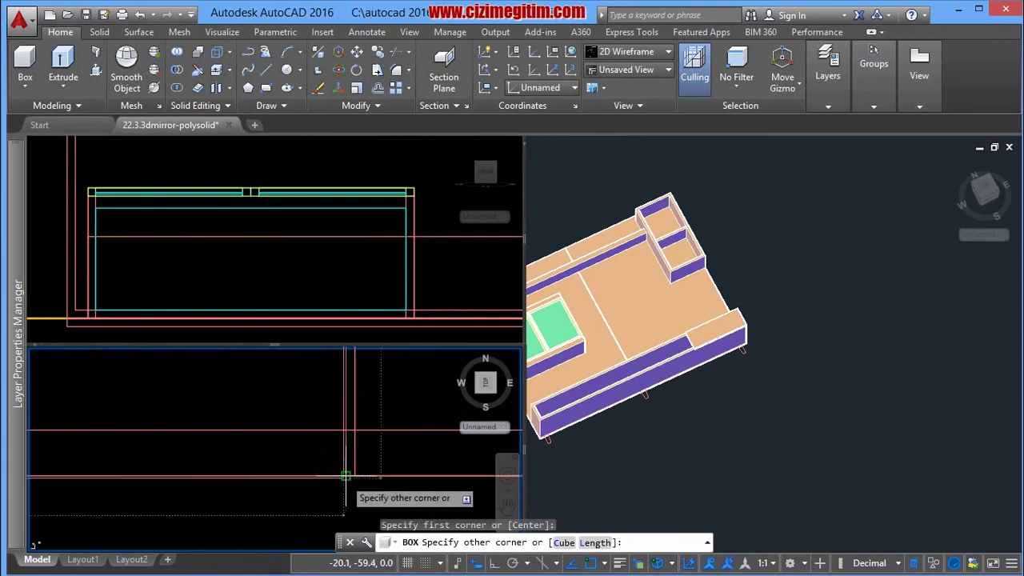
pyautogui.click(345, 476)
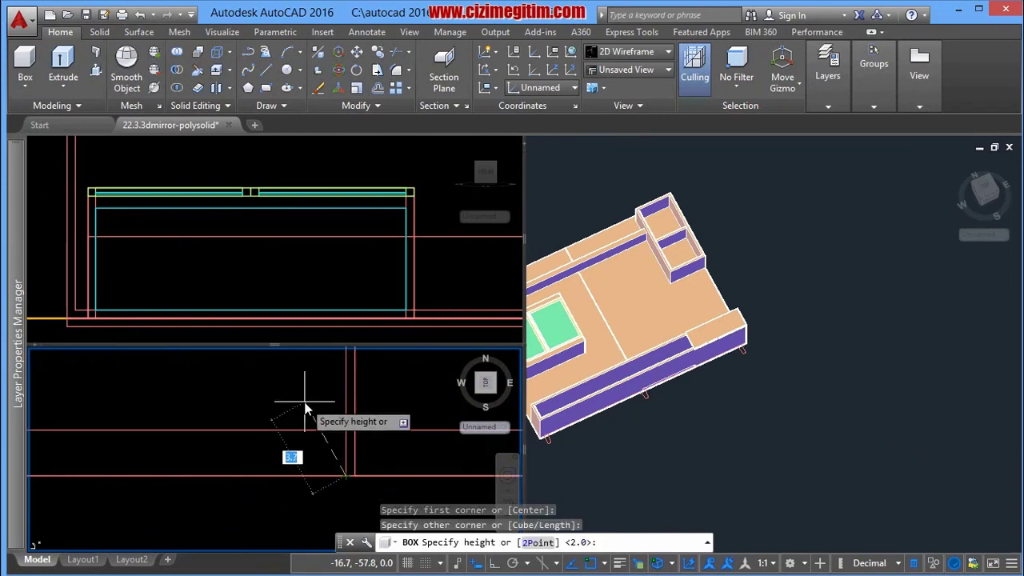
pyautogui.write('2')
pyautogui.press('Return')
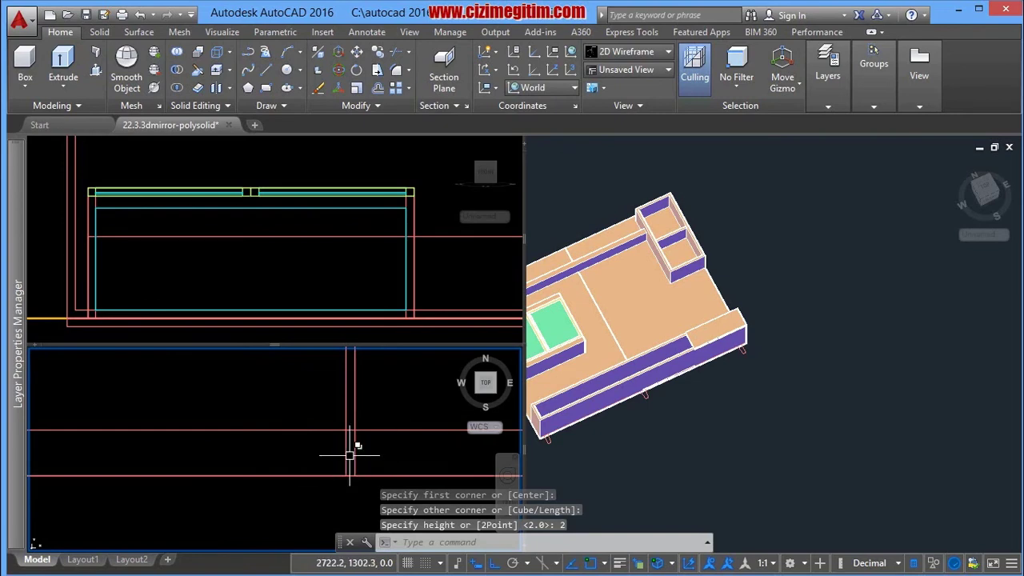
# - Select the new panel and zoom in on it in the 3D view
pyautogui.click(344, 453)
pyautogui.click(712, 432)
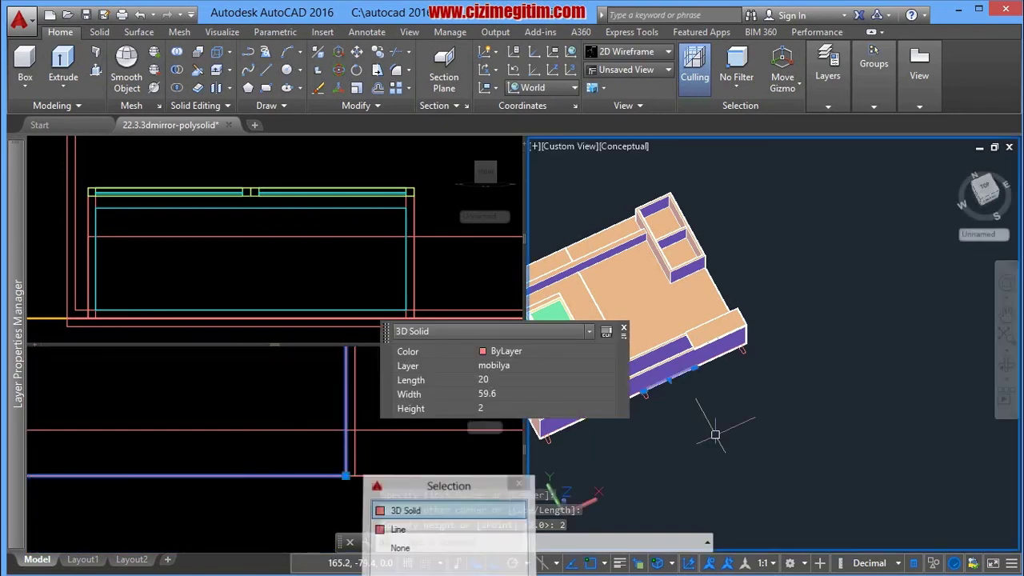
pyautogui.scroll(4, 749, 381)
pyautogui.scroll(3, 800, 376)
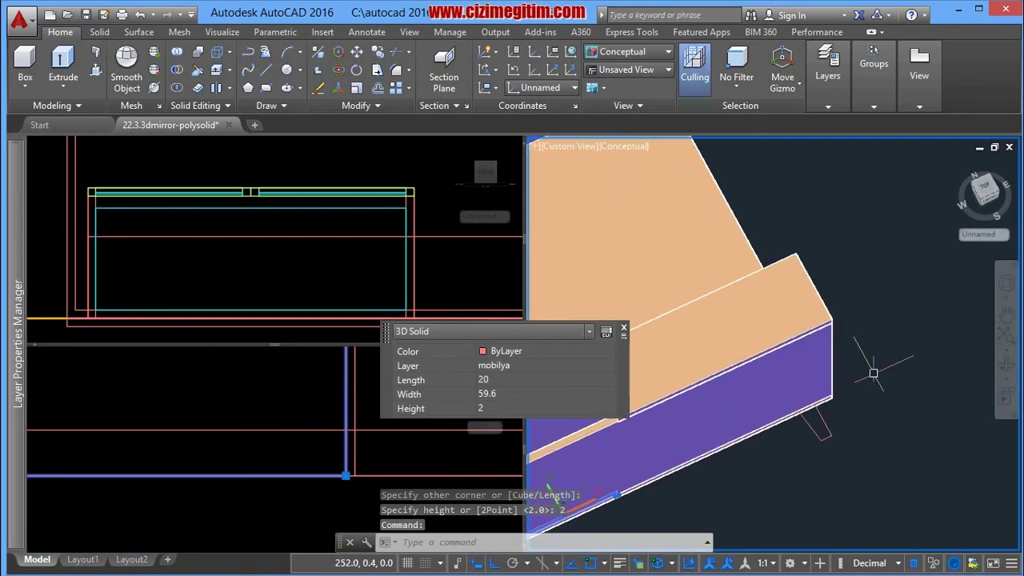
pyautogui.scroll(2, 853, 376)
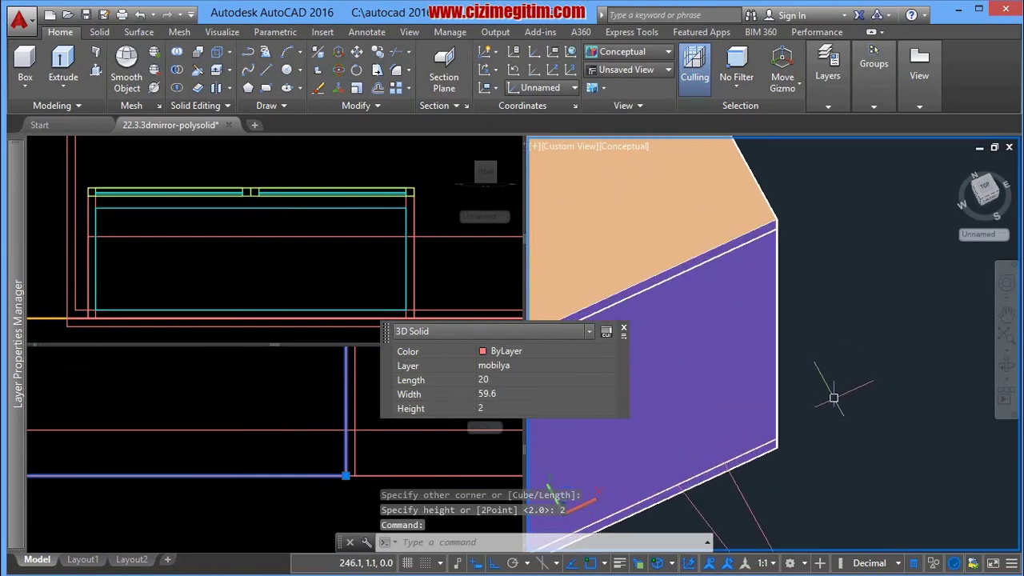
pyautogui.scroll(2, 856, 393)
# - Move the 20 × 59.6 panel from its lower corner to the front panel's top corner
pyautogui.rightClick(876, 377)
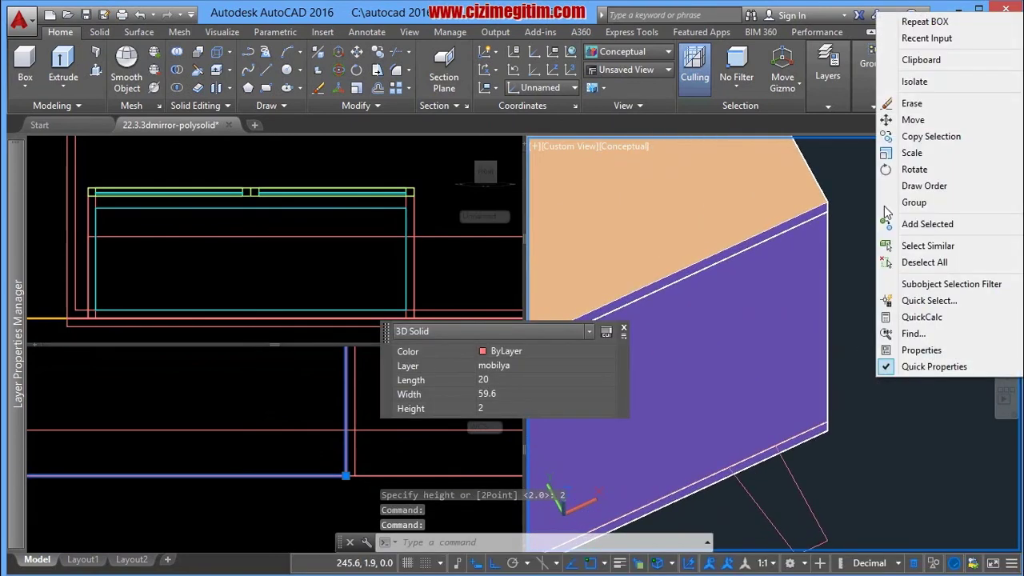
pyautogui.click(913, 119)
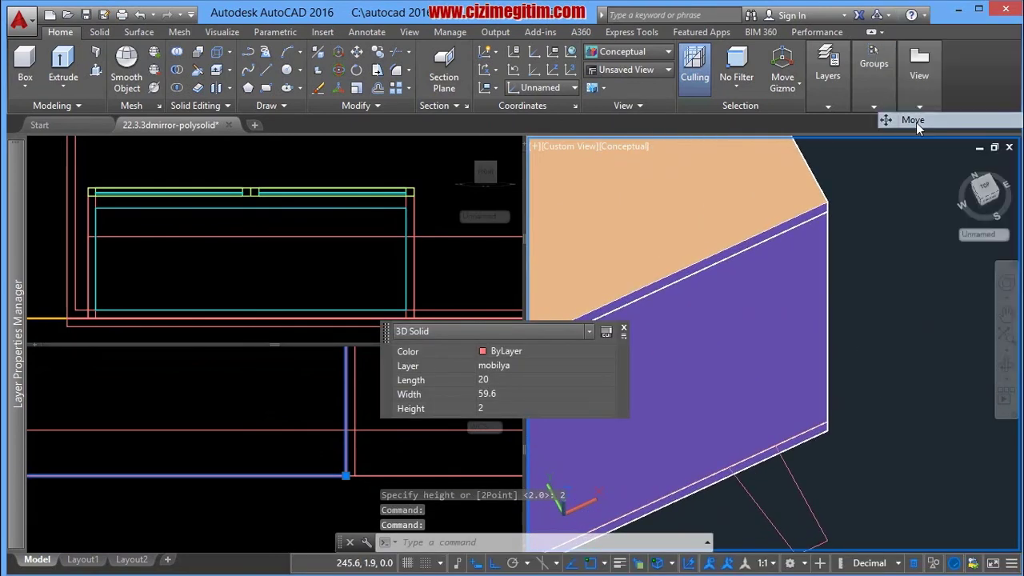
pyautogui.click(827, 421)
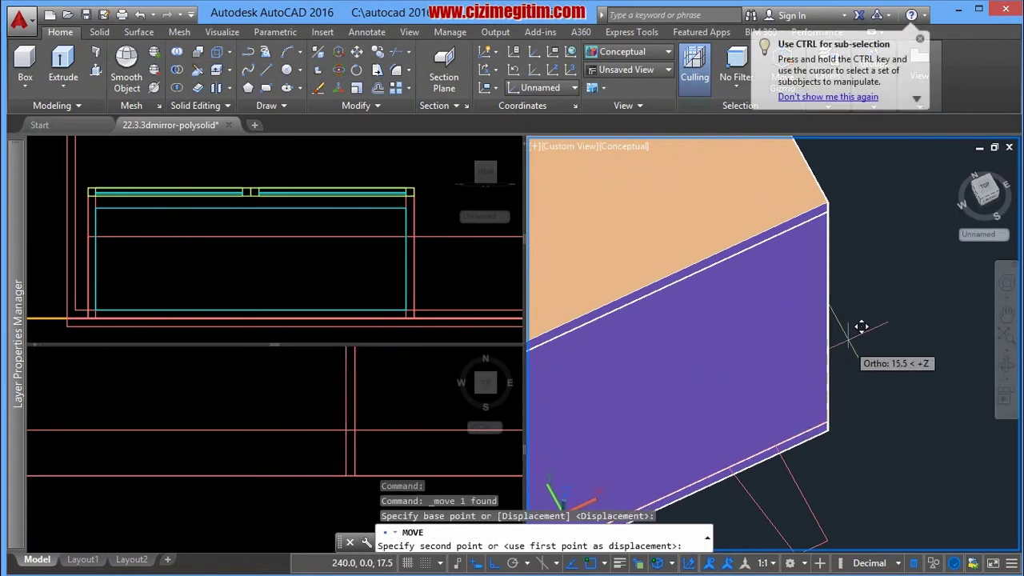
pyautogui.click(829, 209)
pyautogui.scroll(-3, 933, 401)
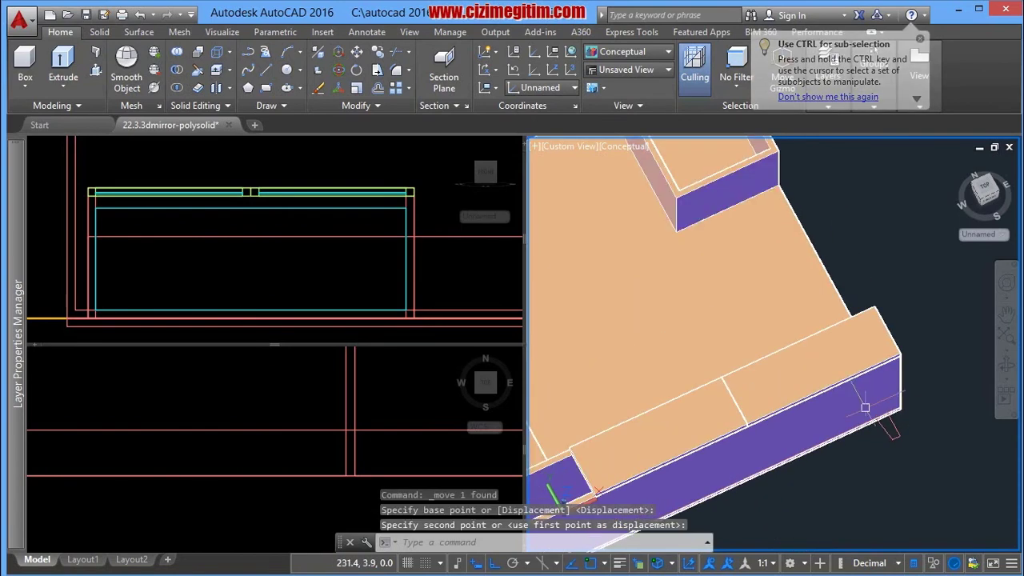
pyautogui.scroll(-2, 780, 365)
pyautogui.scroll(5, 760, 344)
pyautogui.scroll(2, 851, 330)
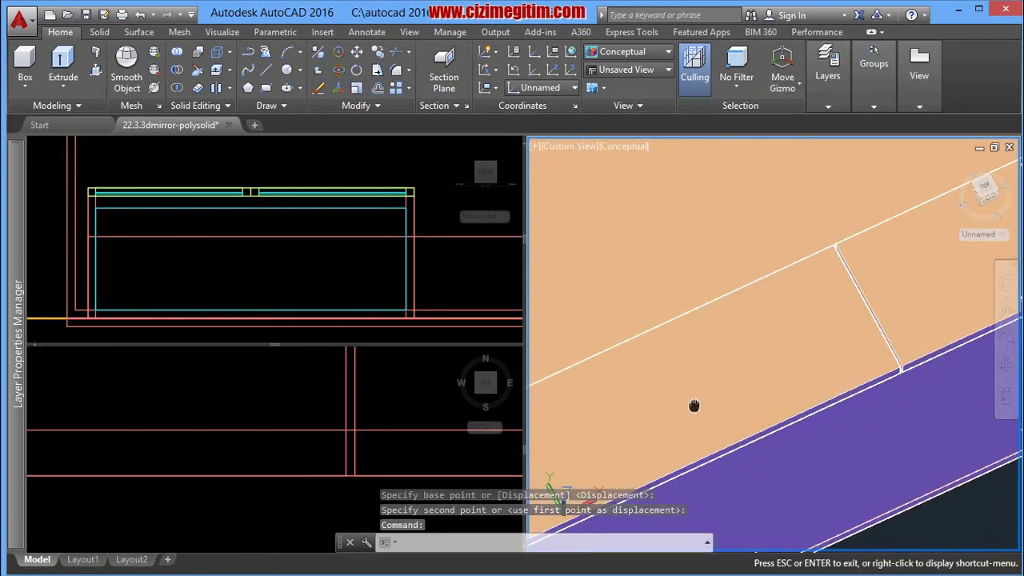
pyautogui.scroll(-2, 639, 424)
pyautogui.click(242, 448)
pyautogui.scroll(-2, 281, 448)
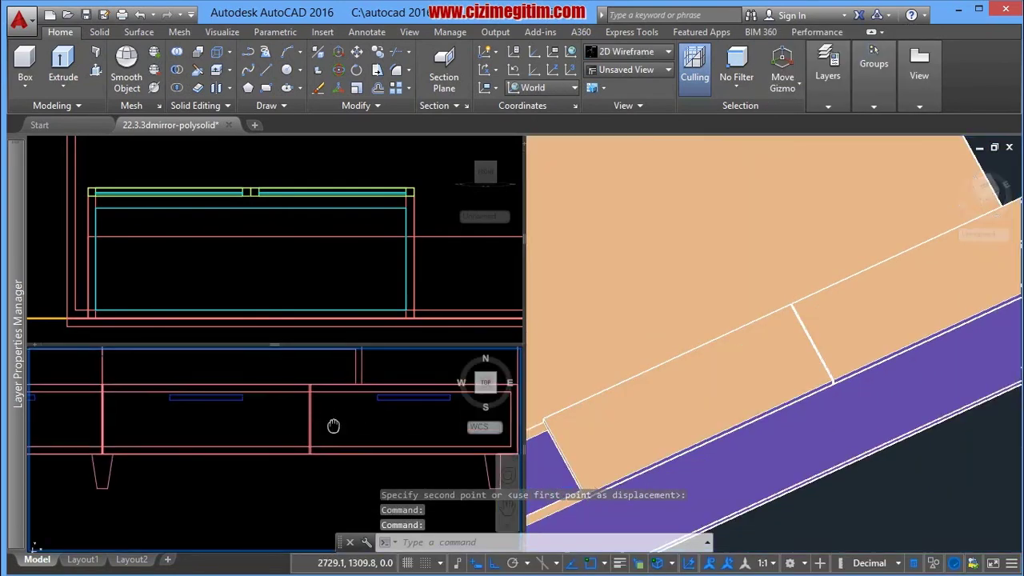
pyautogui.click(855, 322)
# - Select both thin panels in the 3D view
pyautogui.click(850, 312)
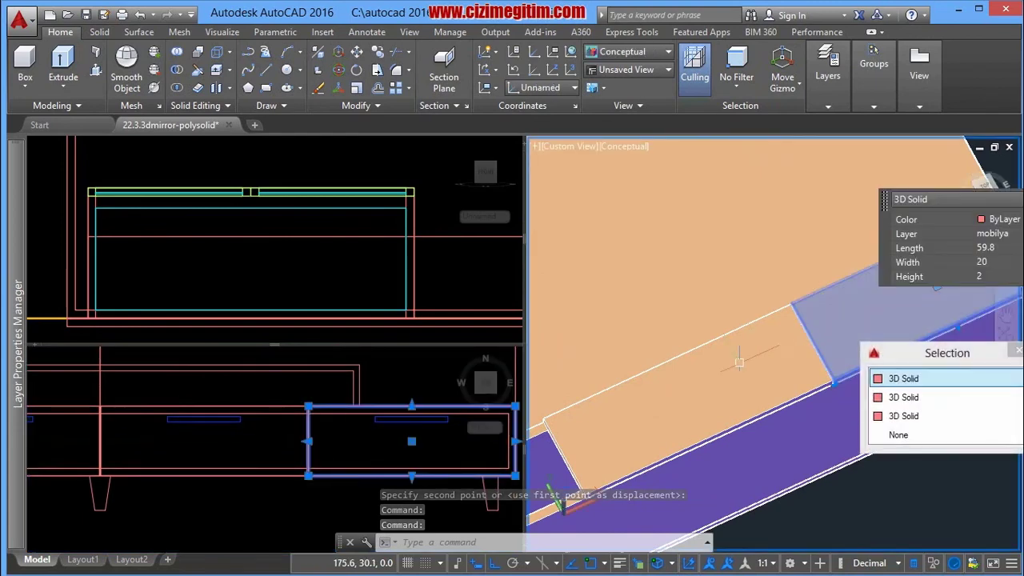
pyautogui.click(651, 414)
pyautogui.moveTo(652, 414)
pyautogui.keyDown('shift'); pyautogui.mouseDown(button='middle')
pyautogui.moveTo(716, 480)
pyautogui.moveTo(716, 404)
pyautogui.mouseUp(button='middle'); pyautogui.keyUp('shift')
pyautogui.scroll(-2, 716, 404)
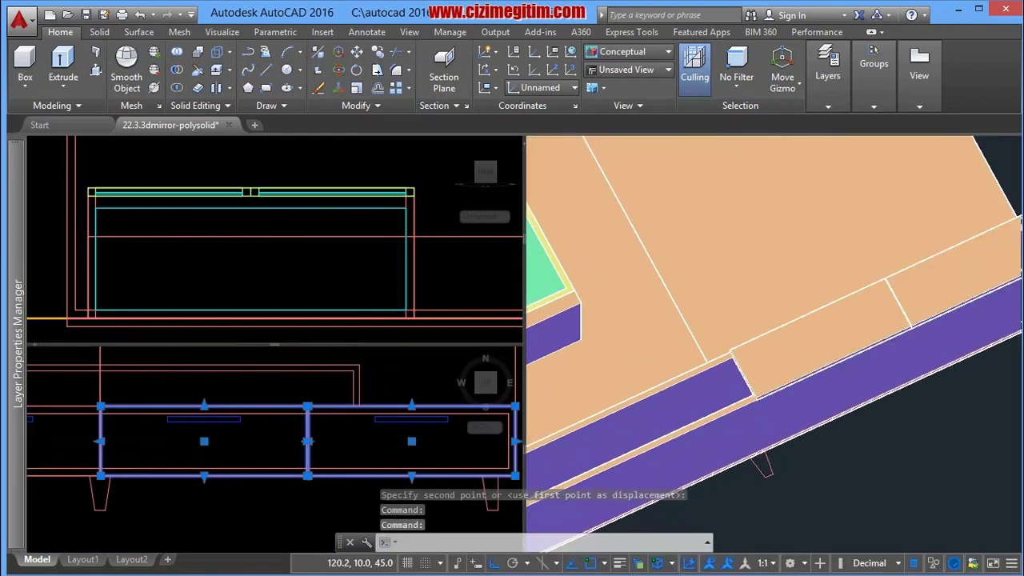
pyautogui.scroll(-3, 716, 404)
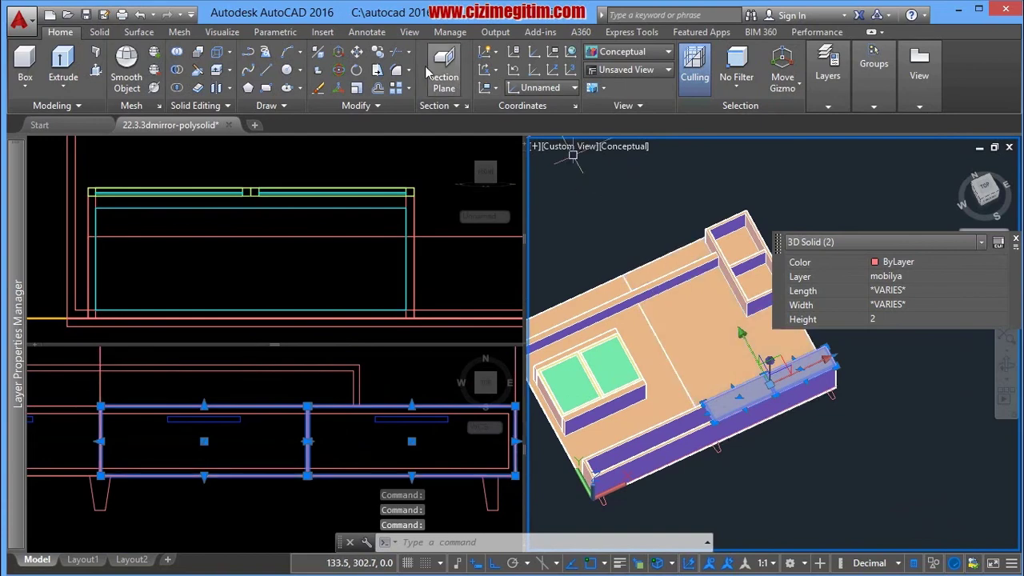
# - Mirror them with MIRROR3D across a three-point plane, keeping the source panels
pyautogui.click(318, 56)
pyautogui.scroll(3, 700, 408)
pyautogui.scroll(3, 700, 408)
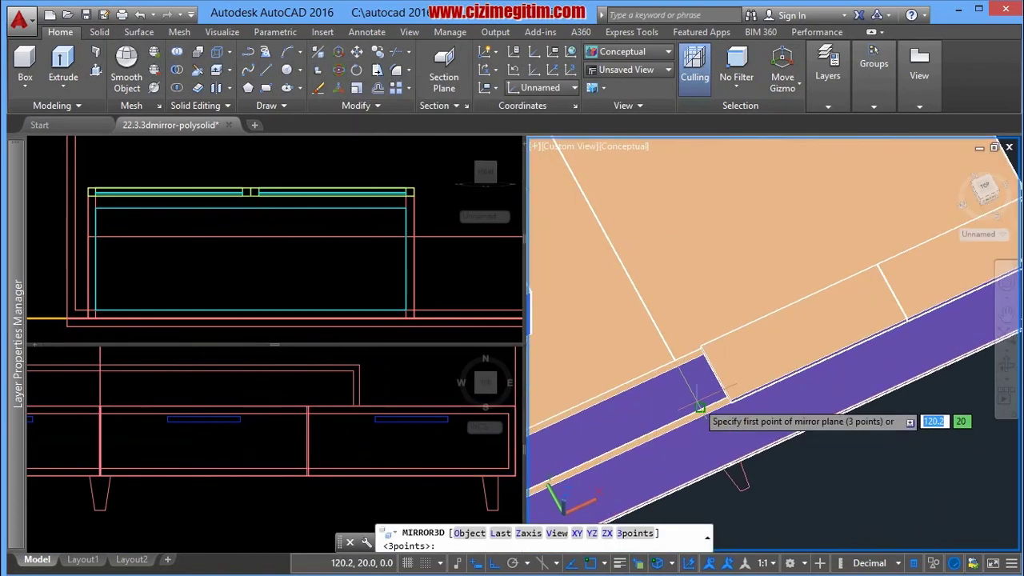
pyautogui.scroll(2, 701, 408)
pyautogui.scroll(-5, 693, 352)
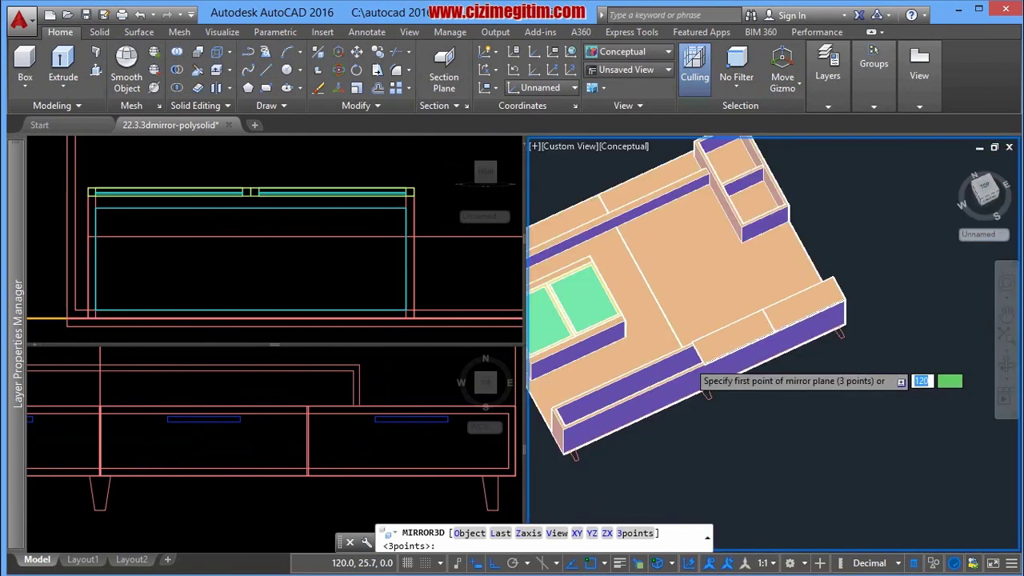
pyautogui.scroll(-1, 640, 416)
pyautogui.scroll(3, 688, 364)
pyautogui.scroll(3, 690, 360)
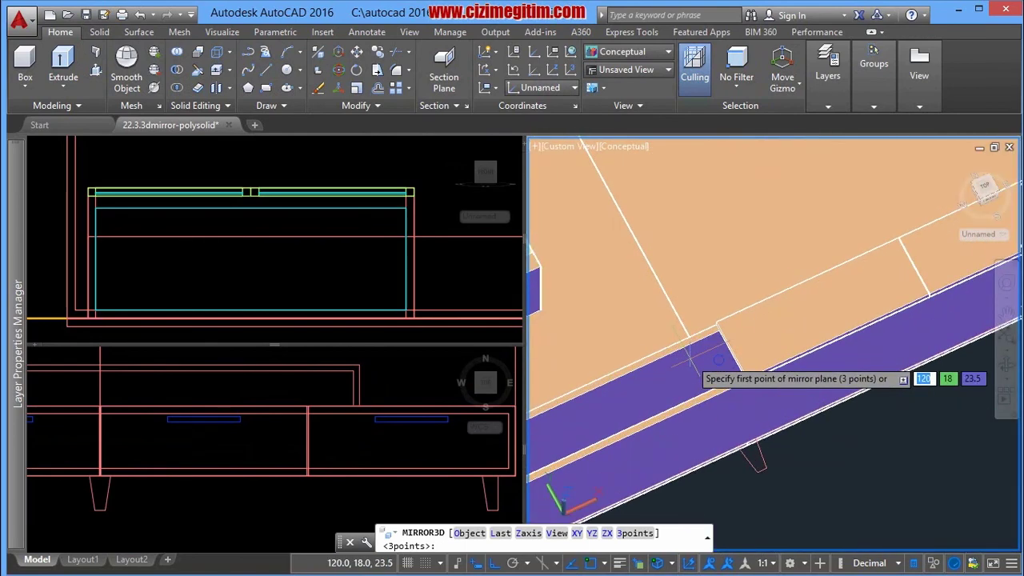
pyautogui.scroll(2, 693, 340)
pyautogui.scroll(1, 716, 324)
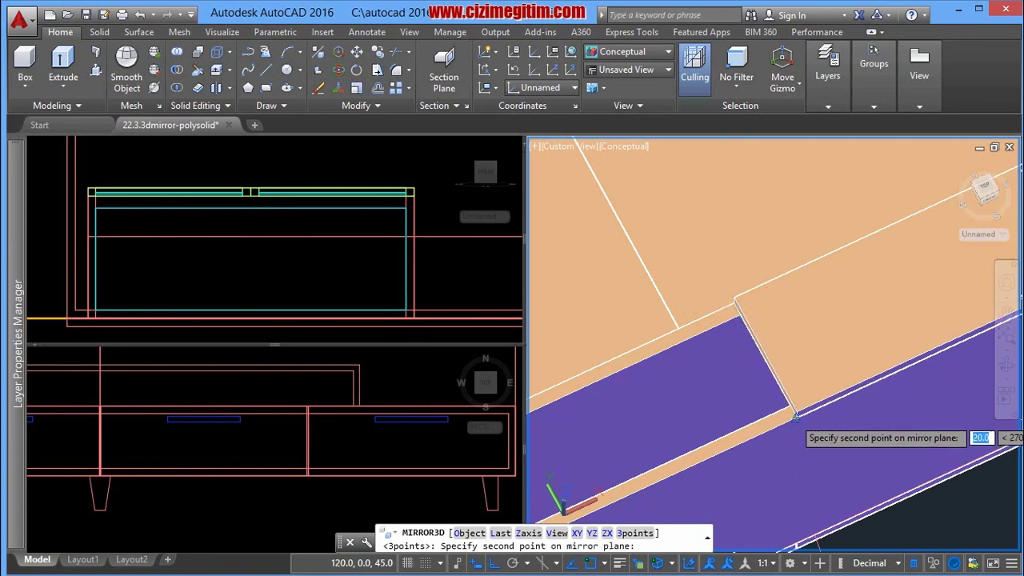
pyautogui.click(797, 416)
pyautogui.moveTo(800, 485); pyautogui.dragTo(784, 336, button='middle')
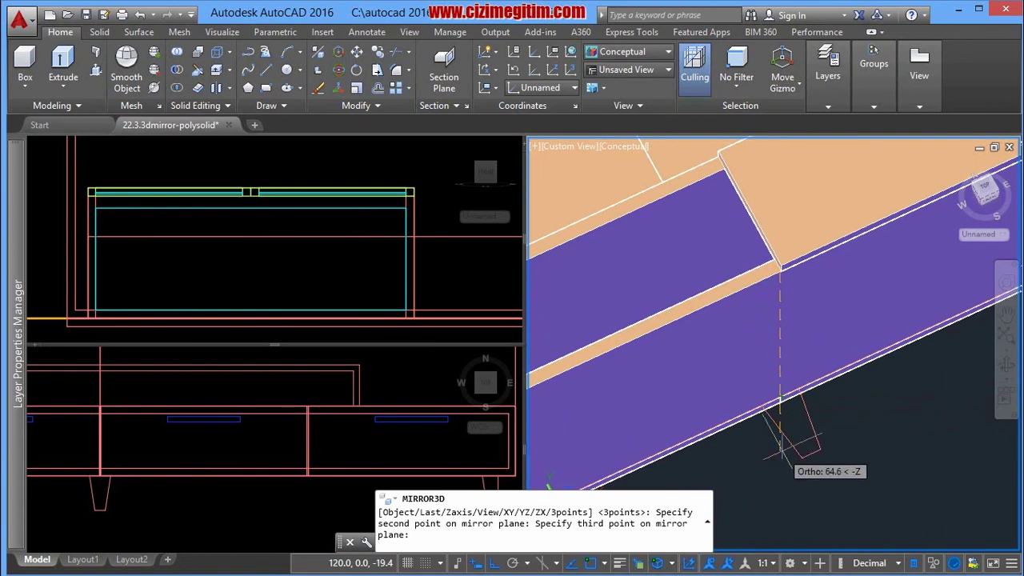
pyautogui.click(776, 505)
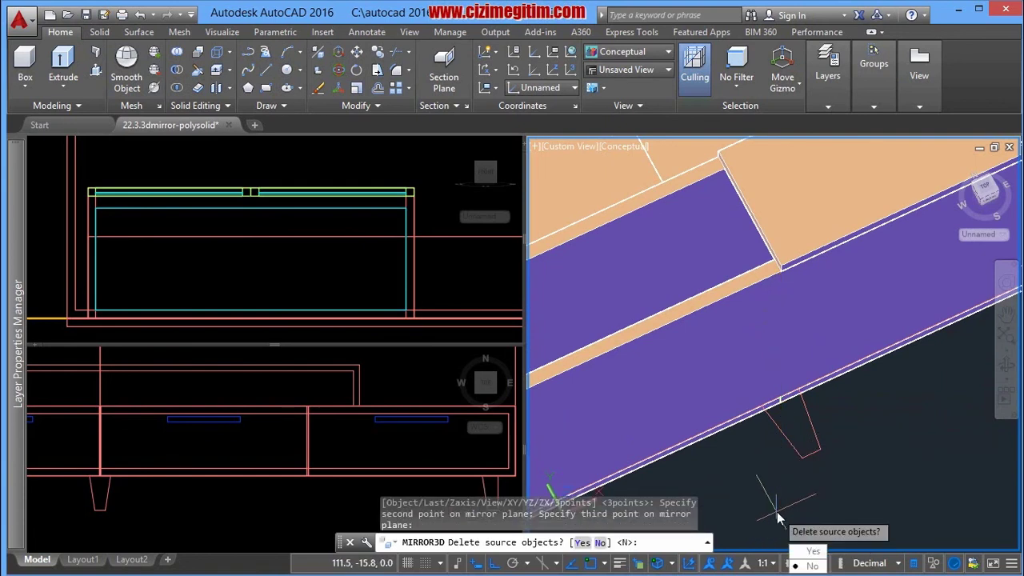
pyautogui.press('Return')
pyautogui.scroll(-3, 776, 504)
pyautogui.scroll(-5, 704, 392)
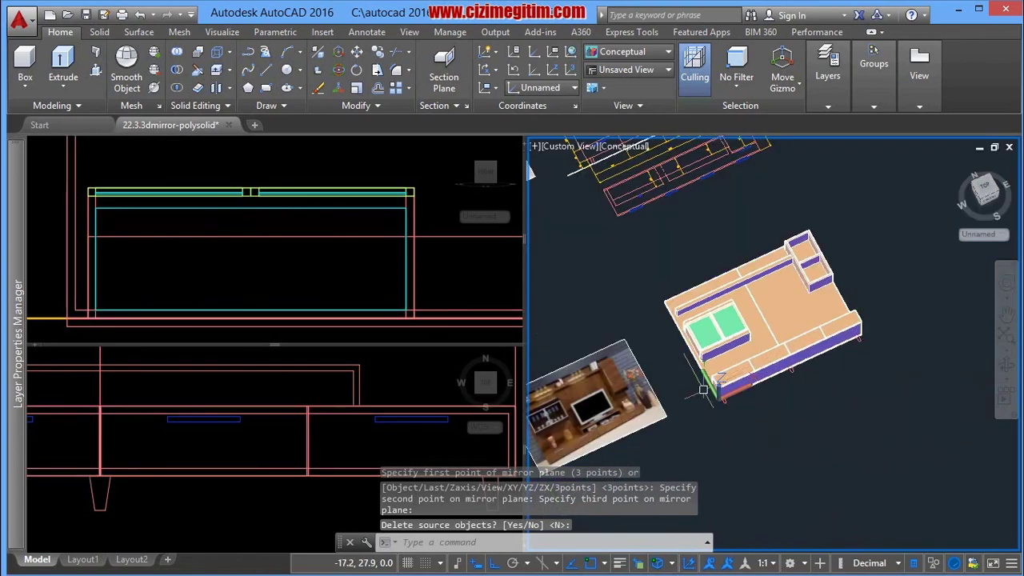
pyautogui.scroll(5, 703, 390)
pyautogui.scroll(3, 795, 441)
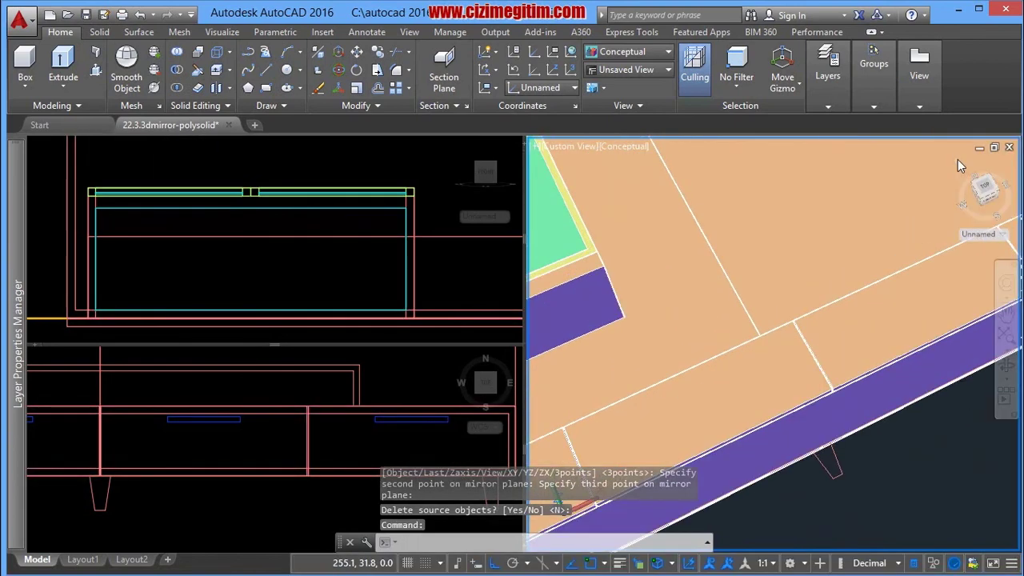
pyautogui.scroll(-10, 957, 165)
pyautogui.keyDown('shift'); pyautogui.moveTo(956, 166); pyautogui.dragTo(800, 240, button='middle'); pyautogui.keyUp('shift')
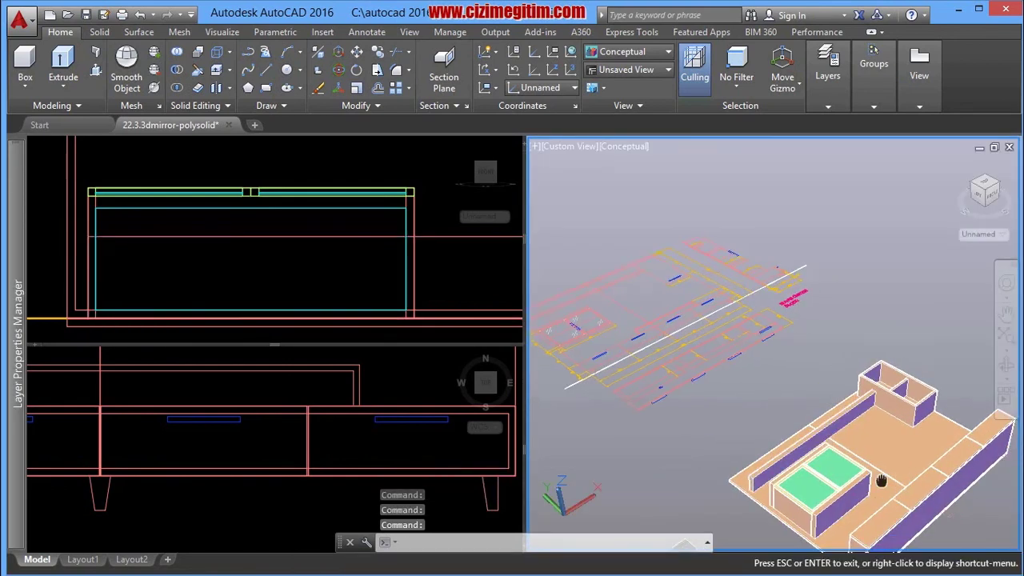
pyautogui.moveTo(816, 512); pyautogui.dragTo(728, 407, button='middle')
pyautogui.scroll(3, 728, 406)
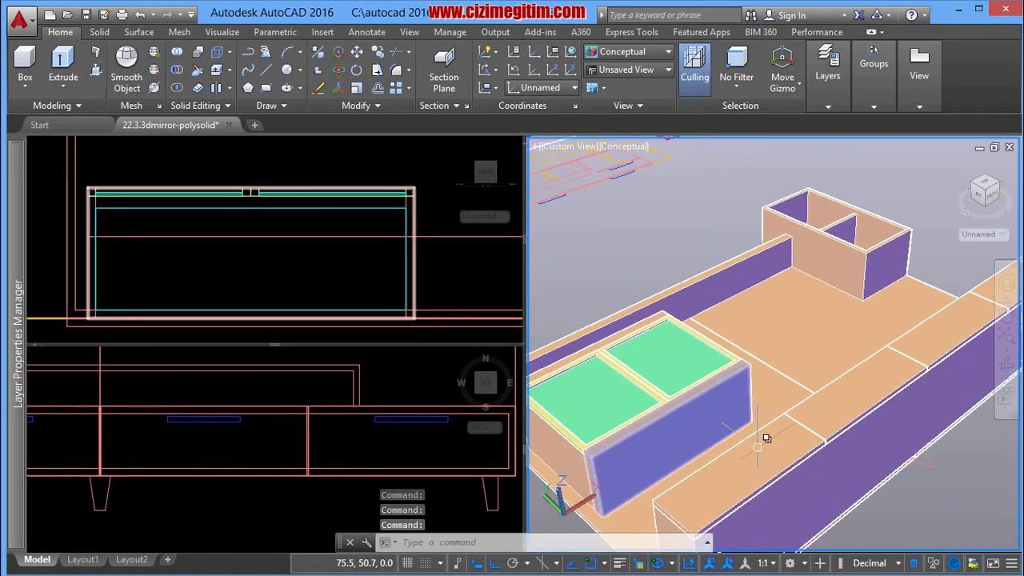